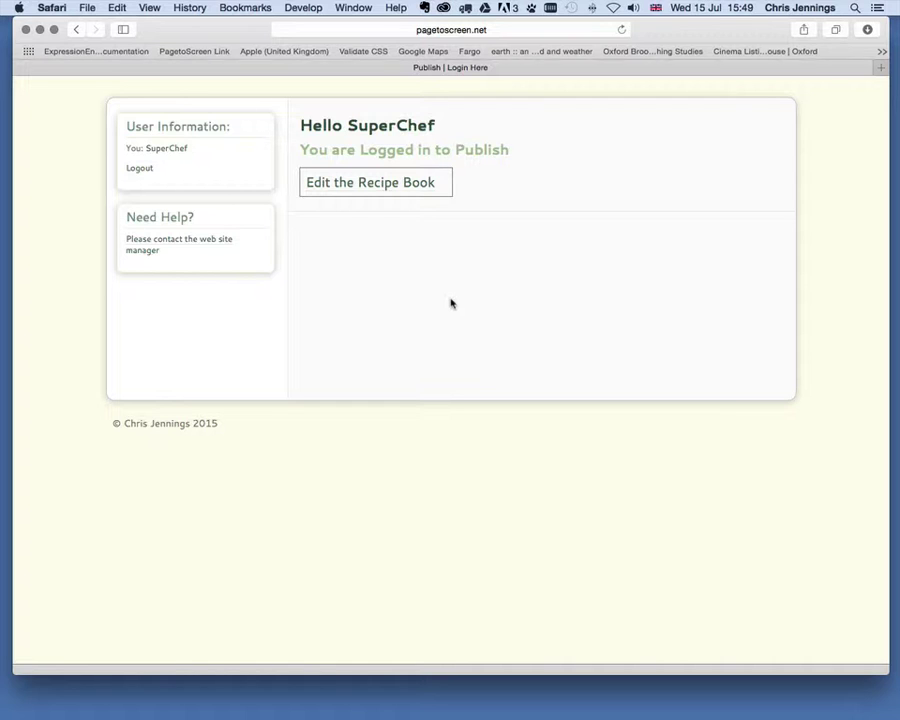
Go to the recipe book for editing, find the Moussaka recipe and open its entry for editing.
left_click(358, 185)
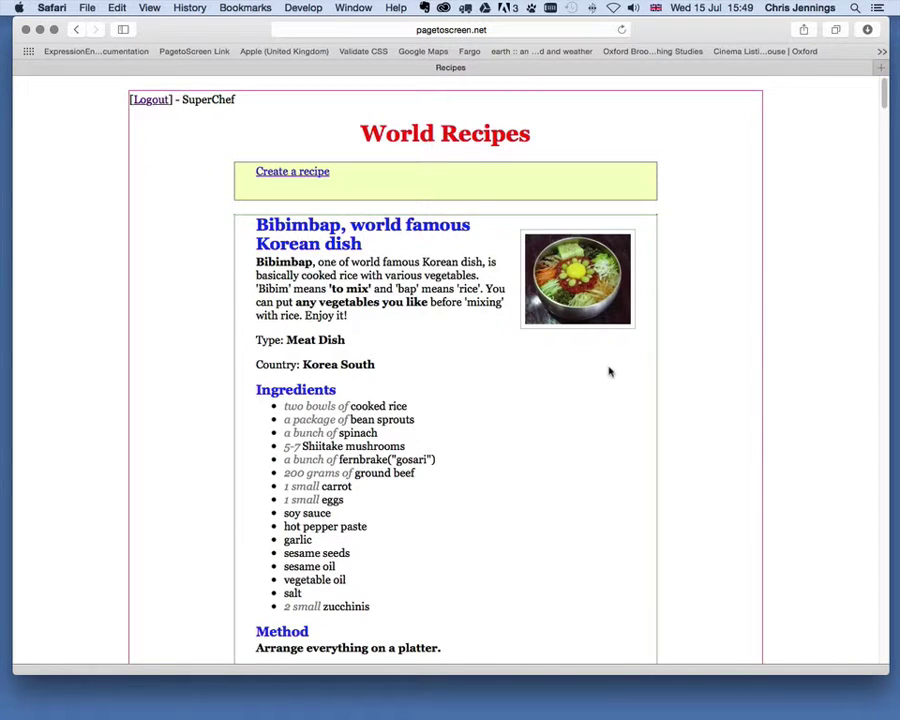
scroll(608, 371, "down", 10)
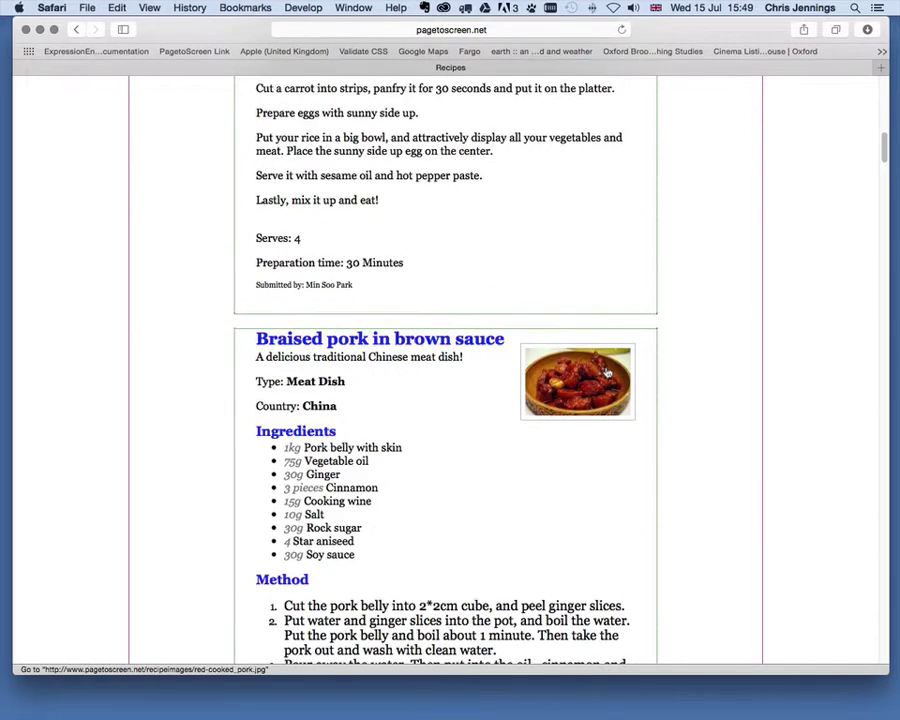
scroll(608, 371, "down", 5)
scroll(697, 389, "down", 3)
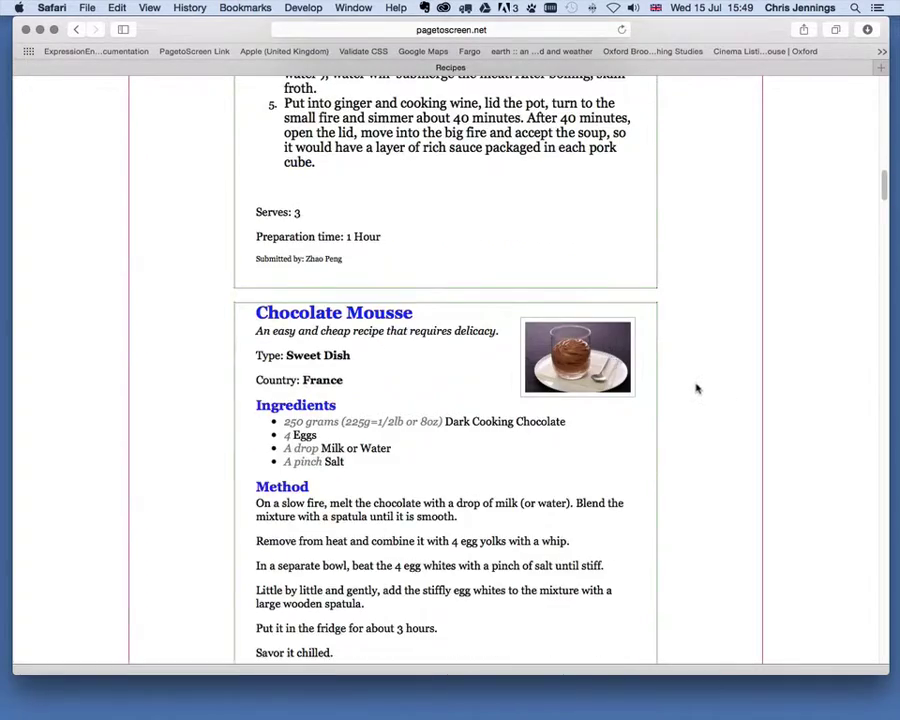
scroll(697, 389, "down", 5)
scroll(669, 380, "down", 12)
scroll(673, 380, "down", 8)
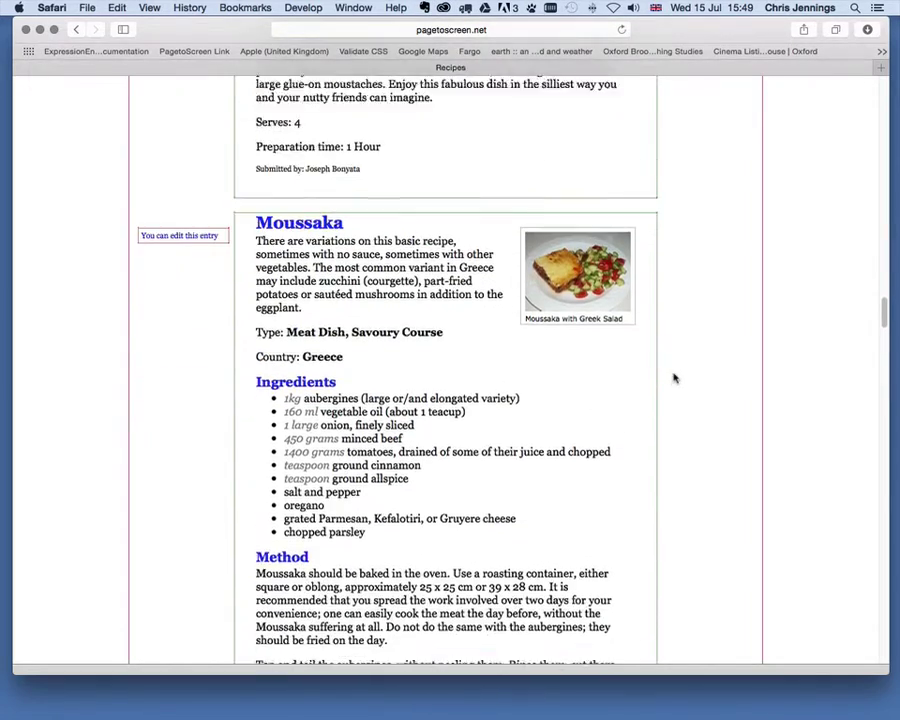
scroll(675, 378, "down", 2)
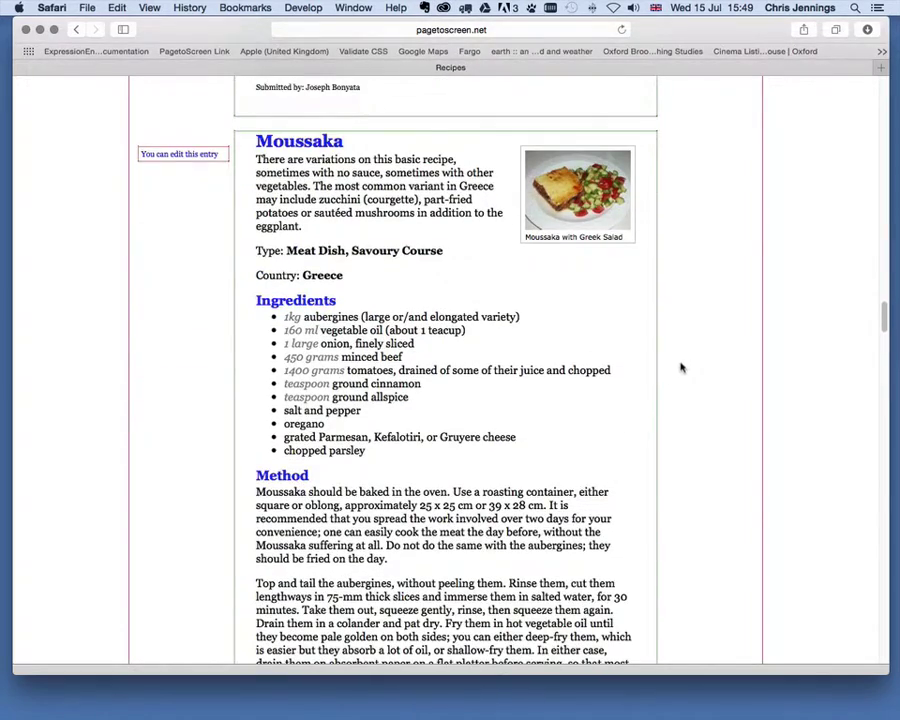
scroll(682, 366, "up", 3)
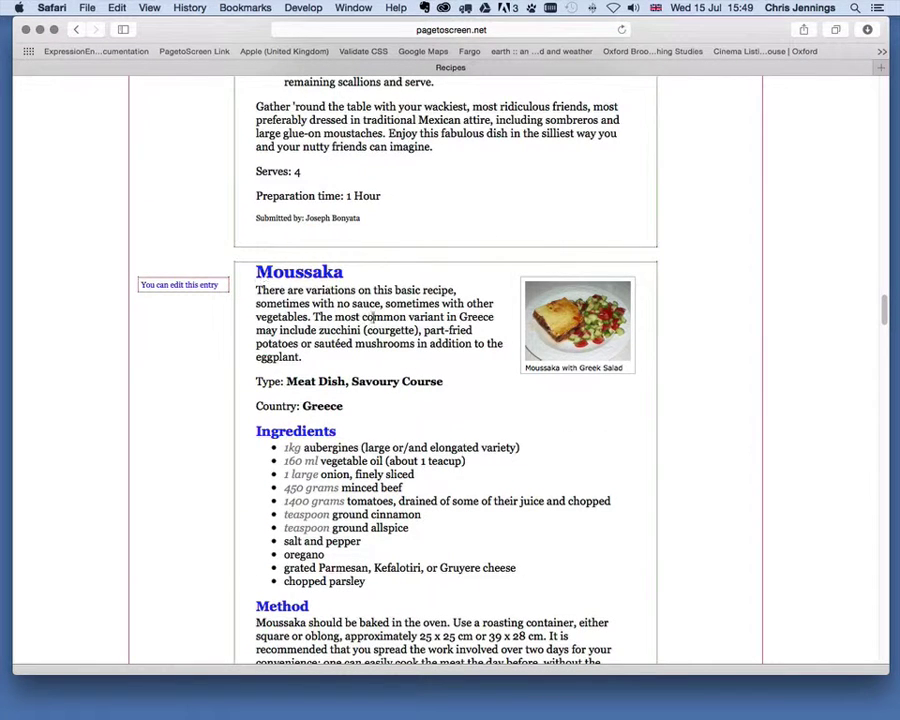
scroll(428, 316, "down", 3)
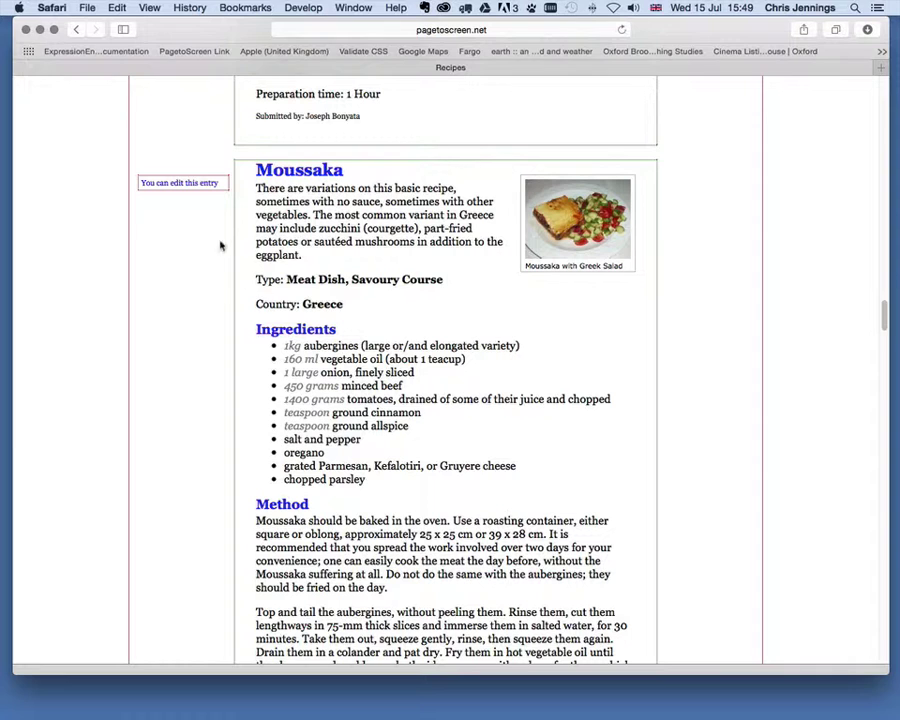
left_click(182, 185)
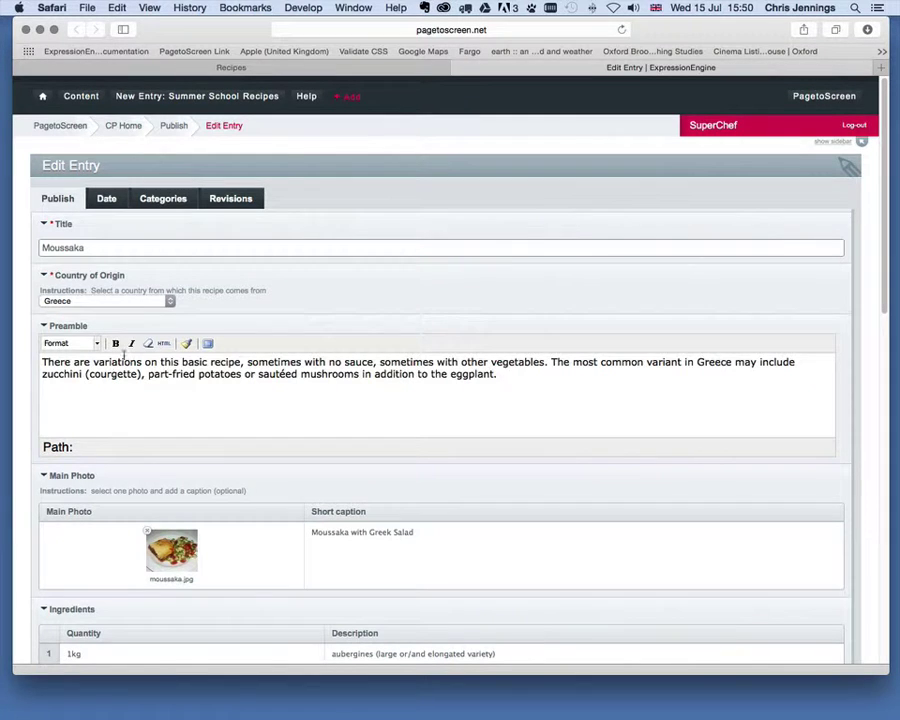
Apply the Paragraph format to the preamble text of the Moussaka entry.
left_click_drag(503, 376, 42, 366)
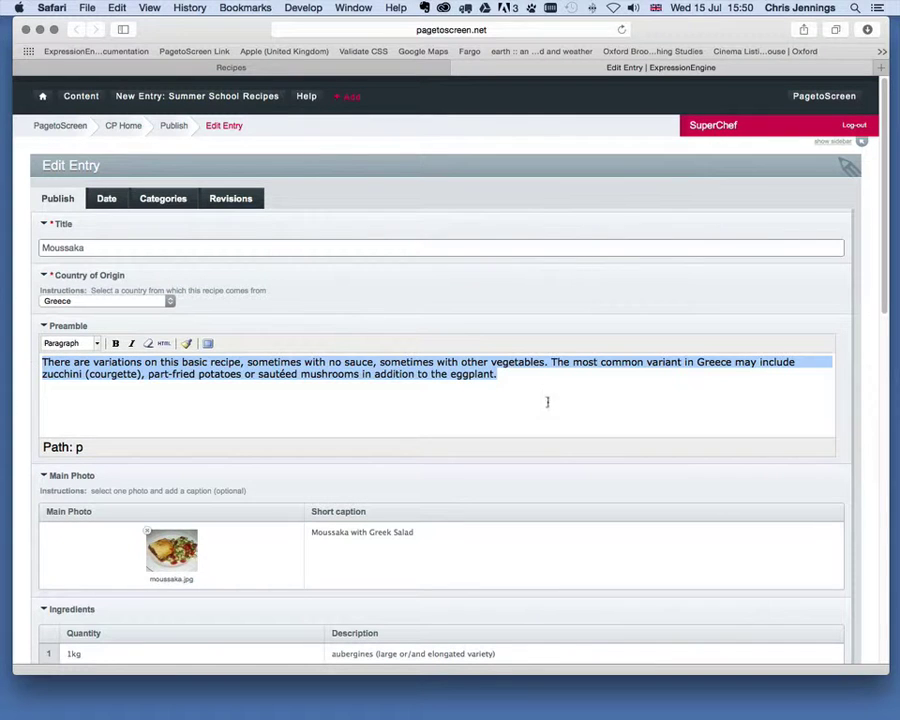
left_click(508, 379)
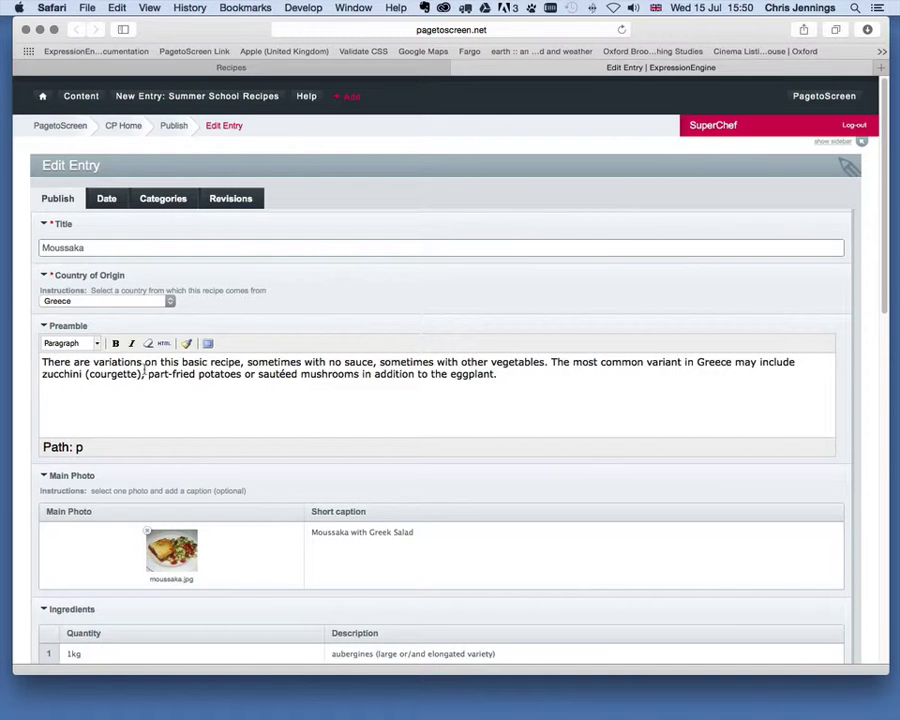
left_click(97, 344)
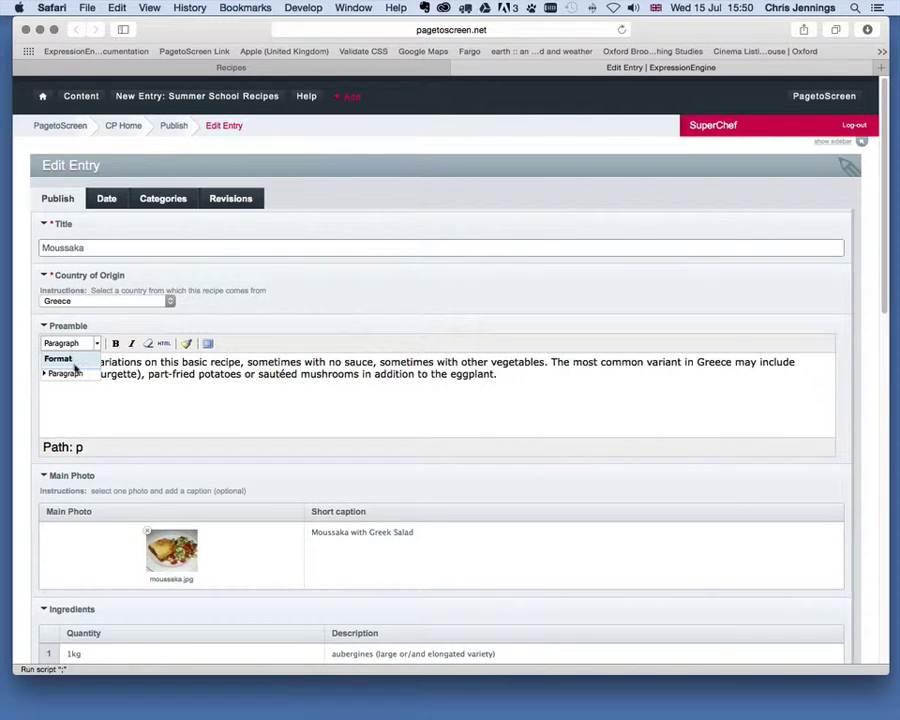
left_click(60, 373)
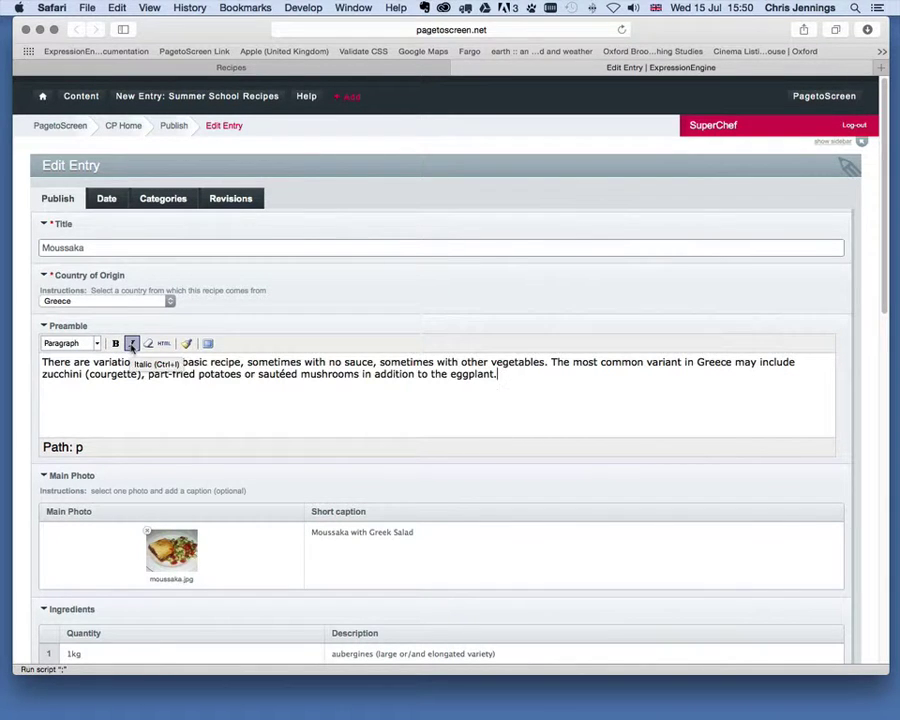
Examine the main photo, its short caption, and the quantity and description of the first ingredient in the ingredients table.
scroll(230, 392, "down", 3)
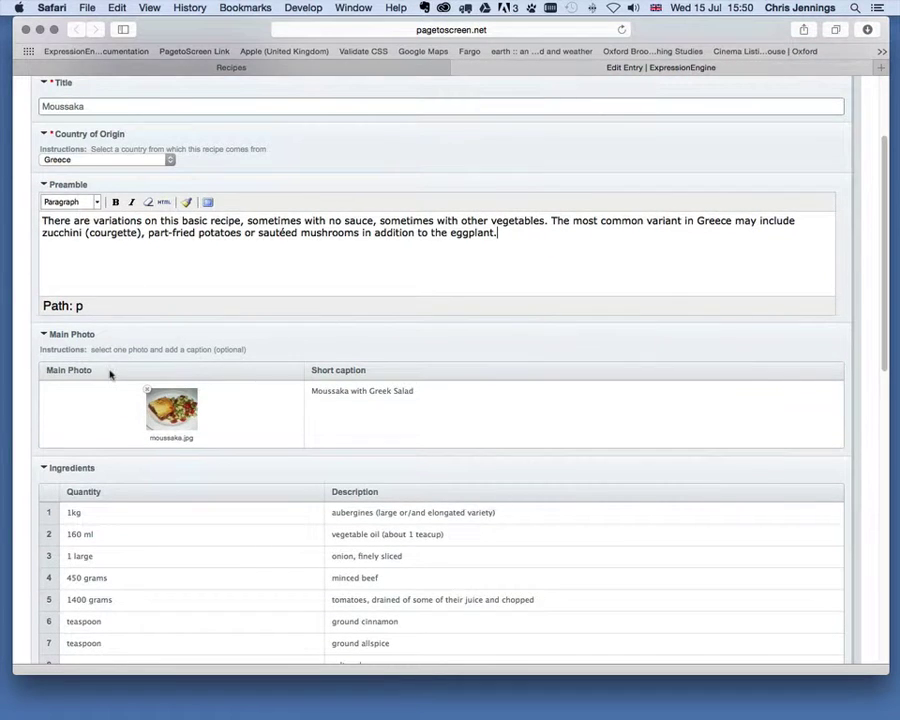
scroll(215, 366, "down", 1)
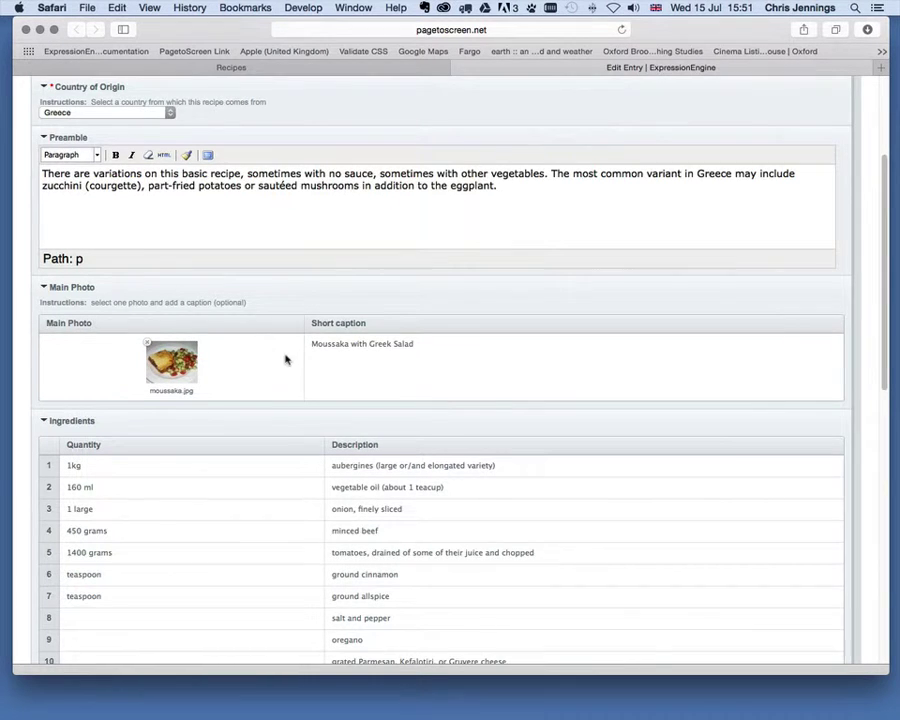
scroll(282, 358, "down", 1)
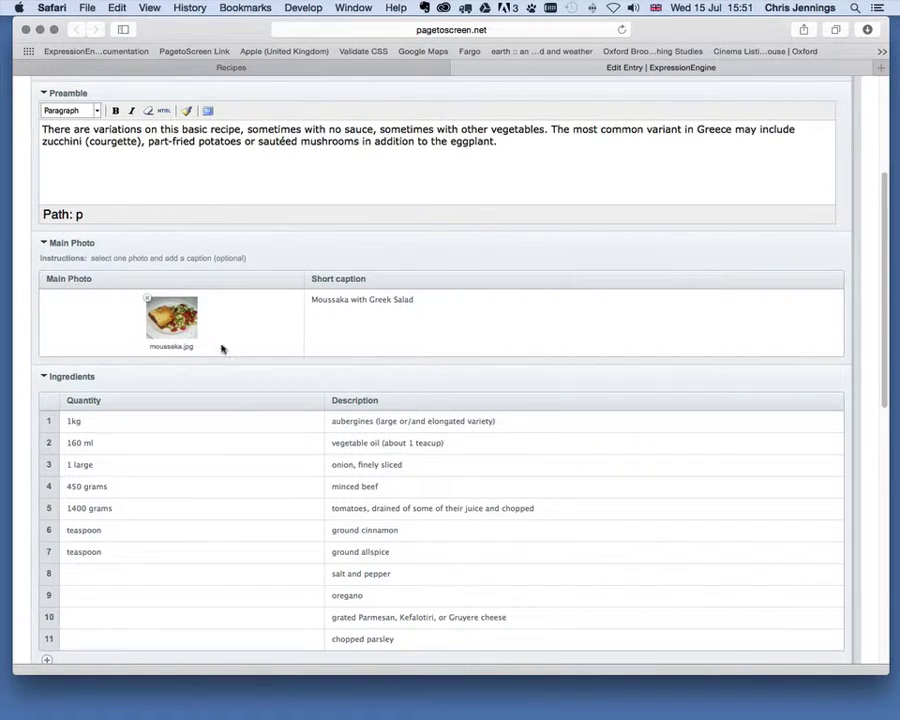
scroll(250, 400, "down", 1)
scroll(250, 414, "down", 2)
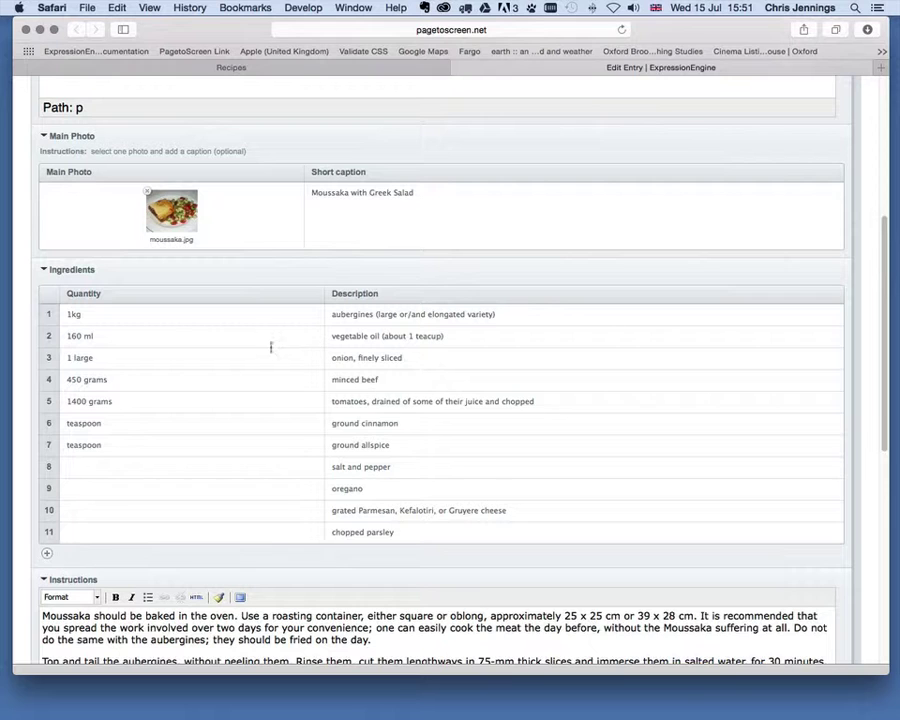
left_click(88, 314)
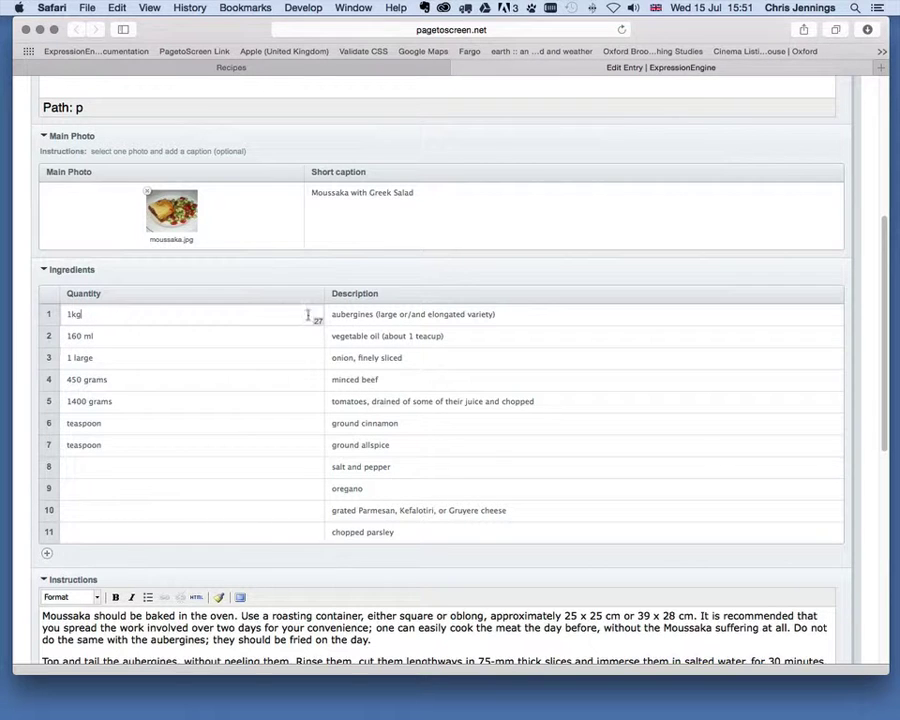
left_click(514, 314)
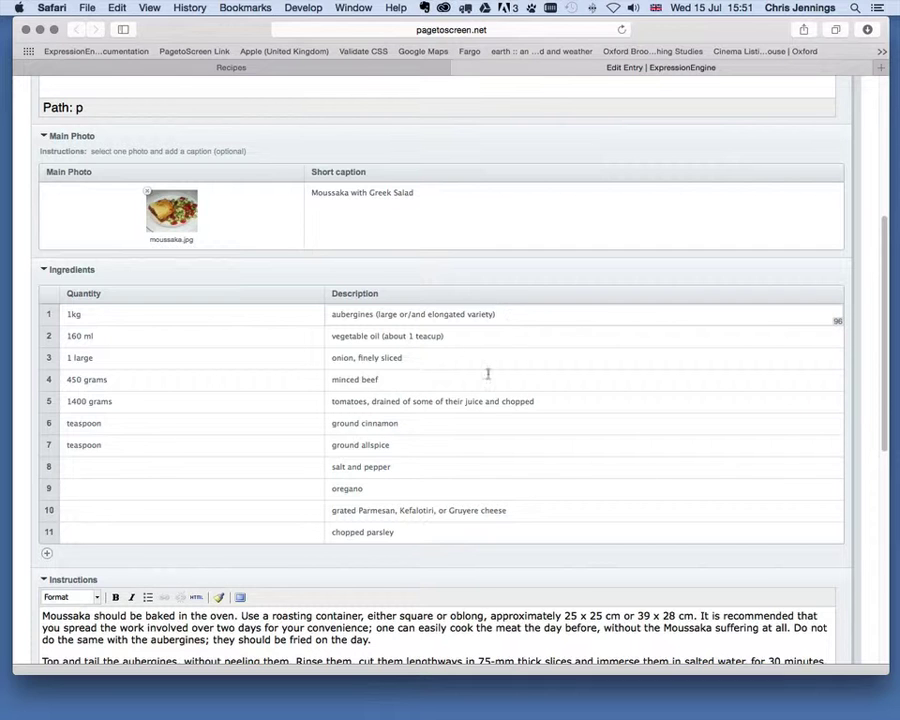
scroll(508, 378, "down", 1)
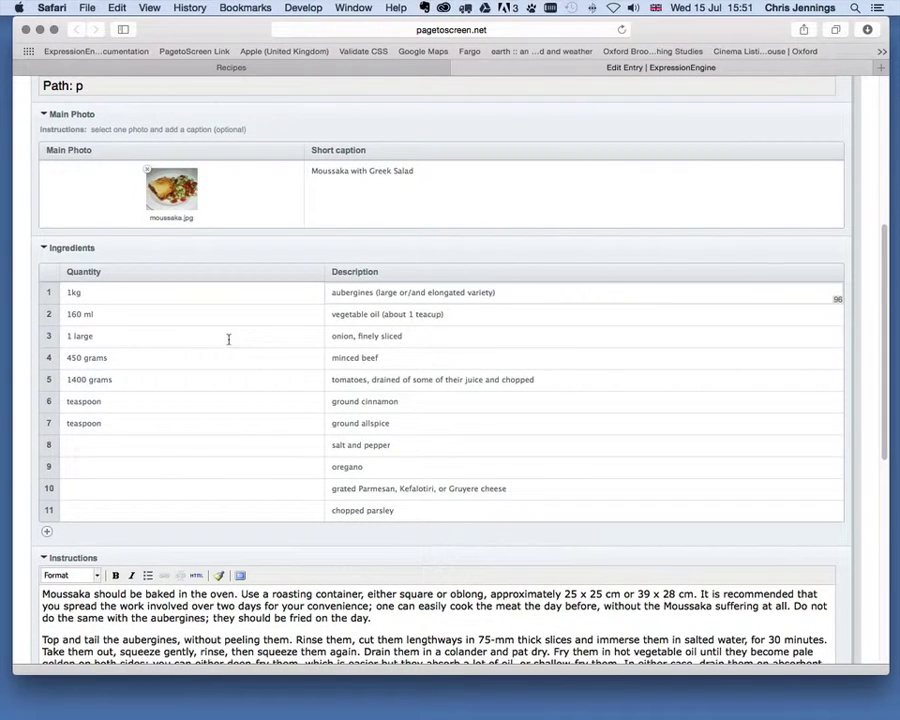
Apply the Paragraph format in the recipe's Instructions text.
scroll(226, 325, "down", 3)
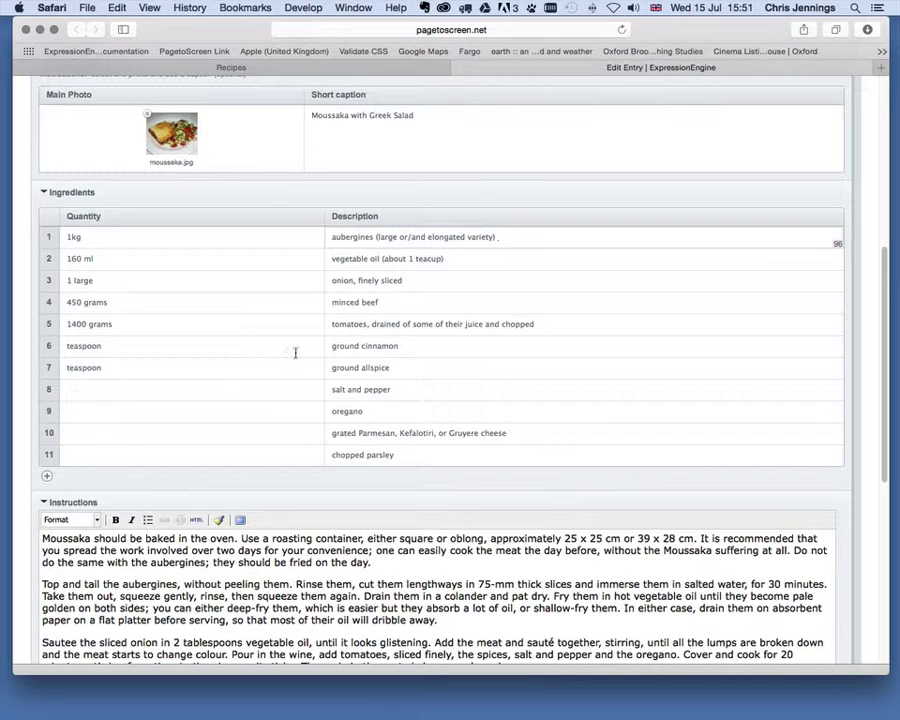
scroll(265, 319, "down", 5)
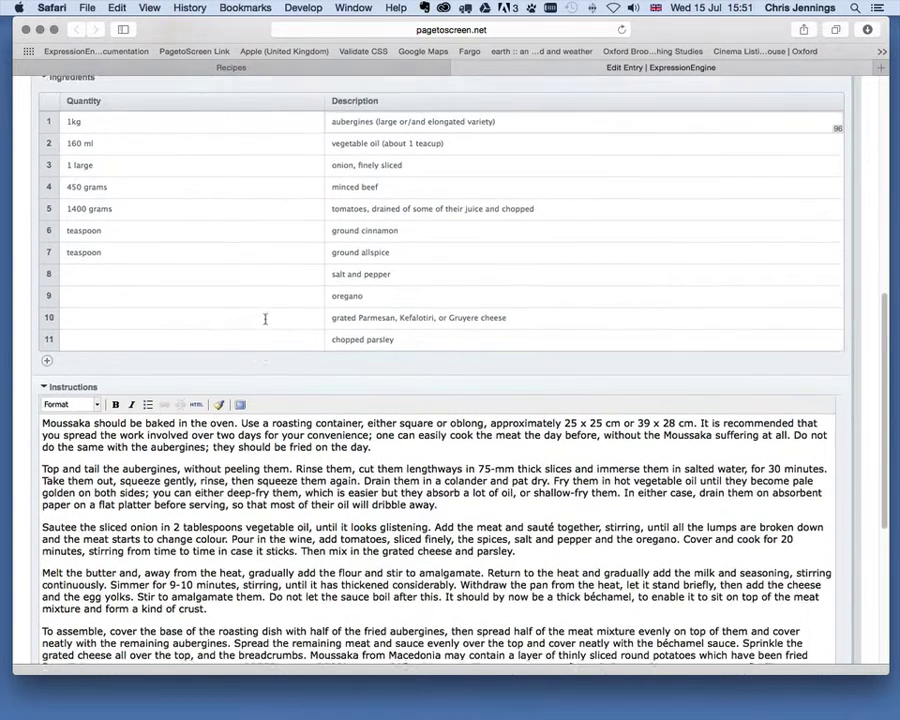
scroll(229, 456, "down", 5)
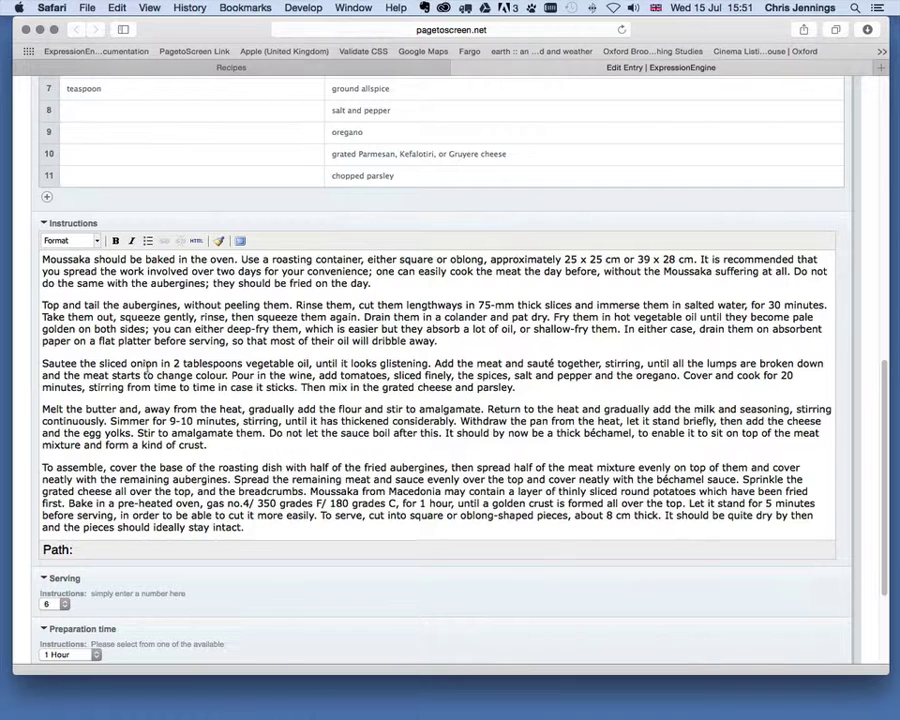
scroll(190, 430, "down", 1)
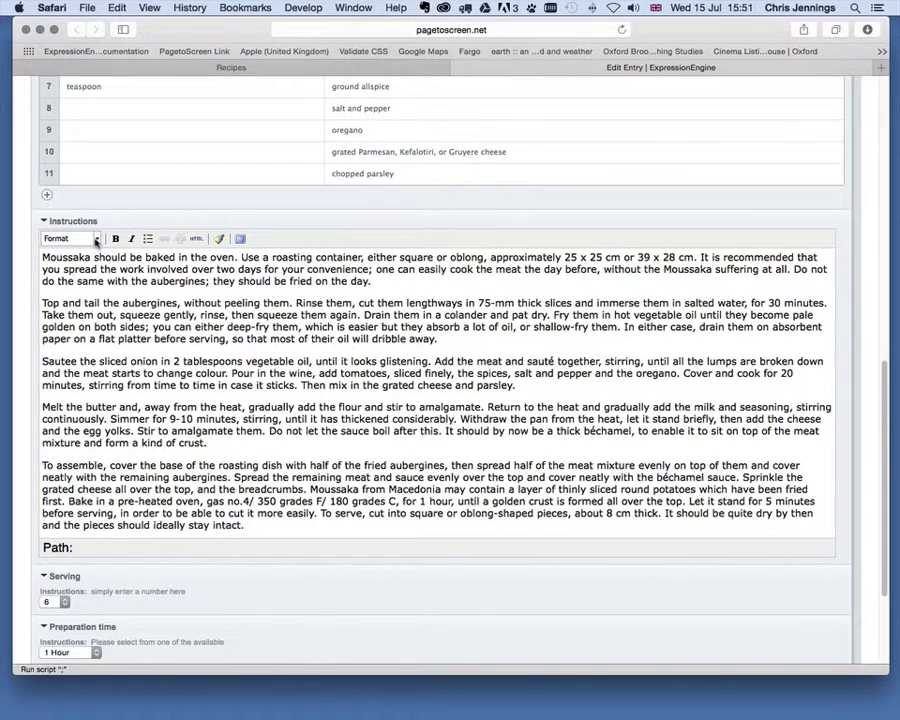
left_click(96, 240)
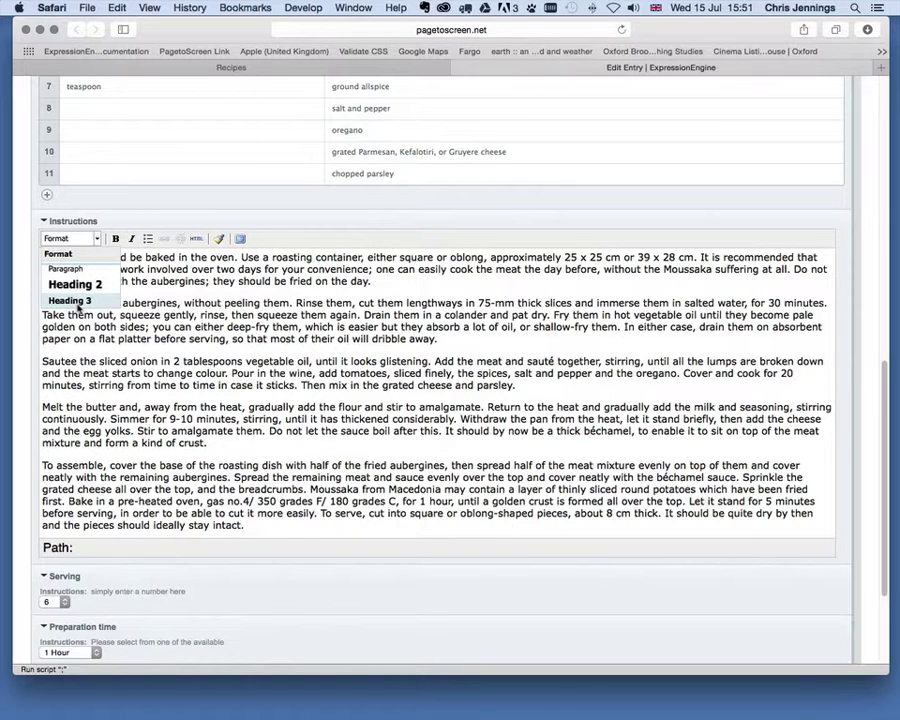
left_click(65, 269)
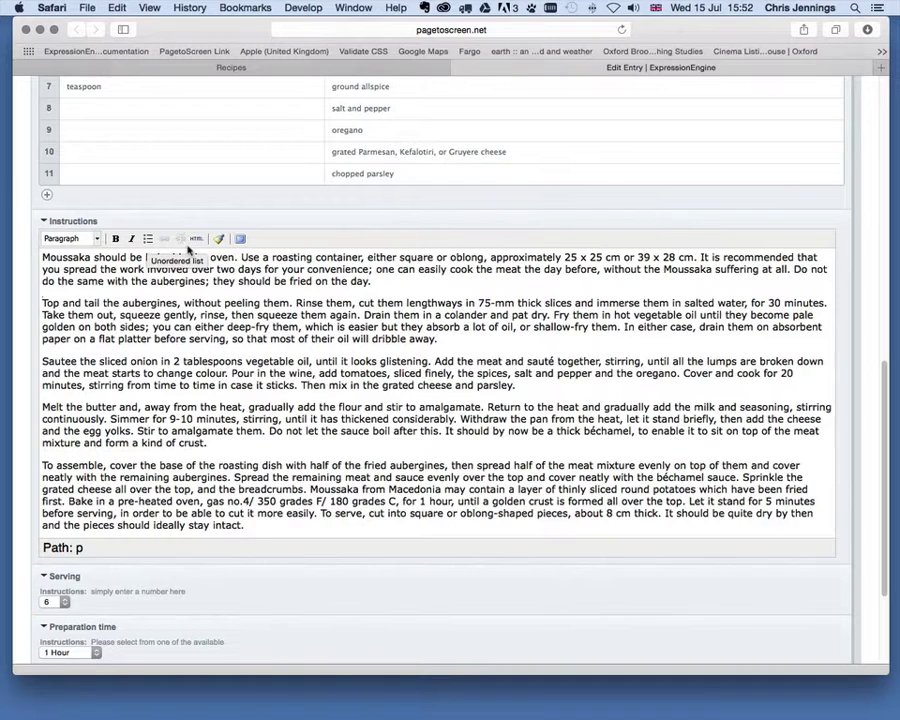
Set the recipe's serving number to 4 and choose 1 Hour as the preparation time.
scroll(199, 300, "down", 3)
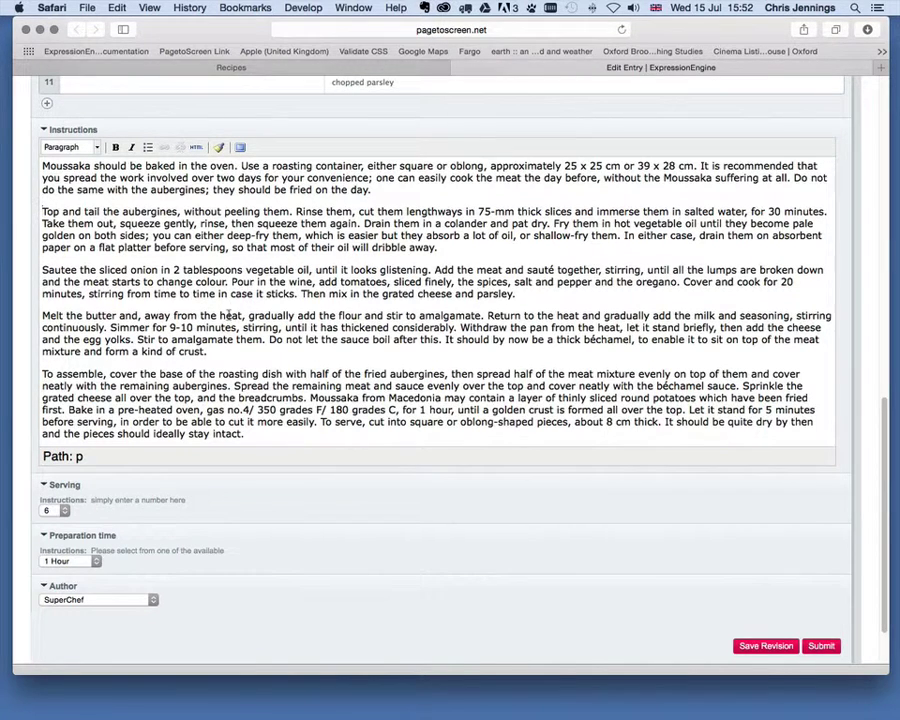
scroll(228, 315, "down", 3)
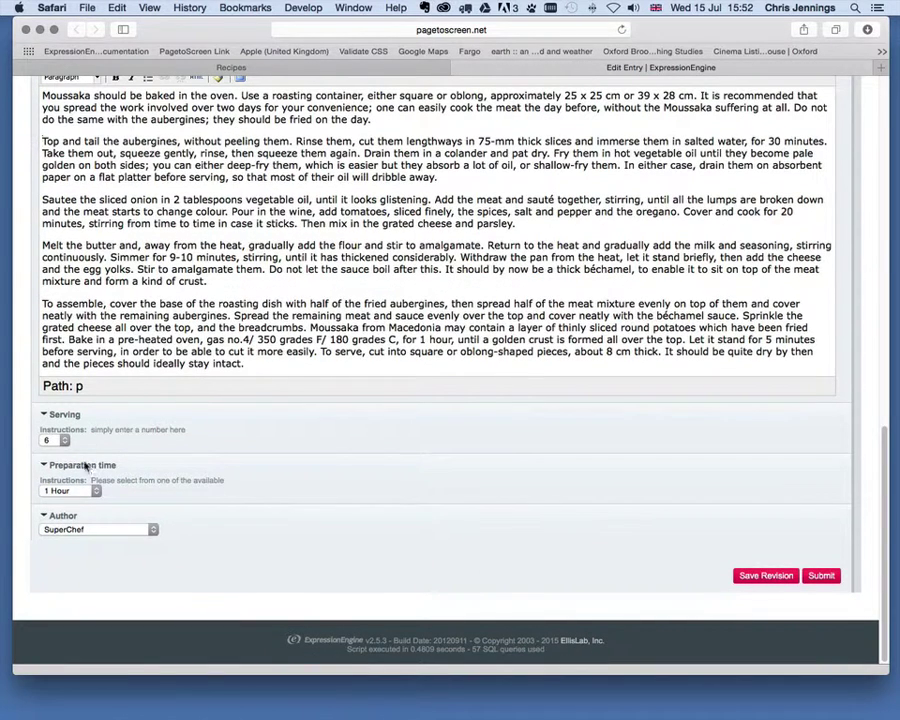
left_click(66, 442)
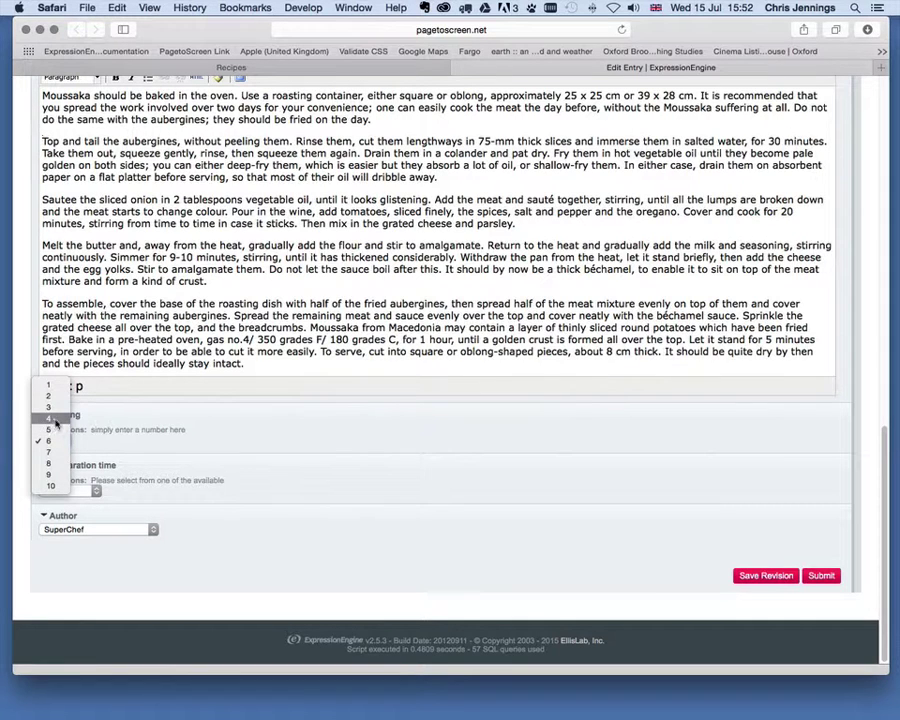
left_click(50, 419)
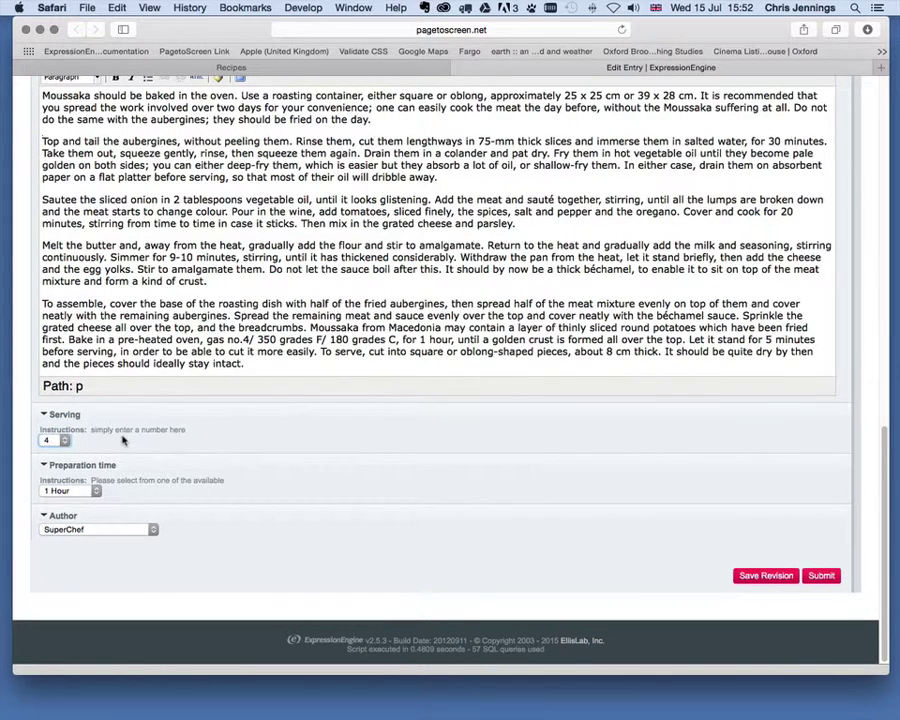
left_click(80, 490)
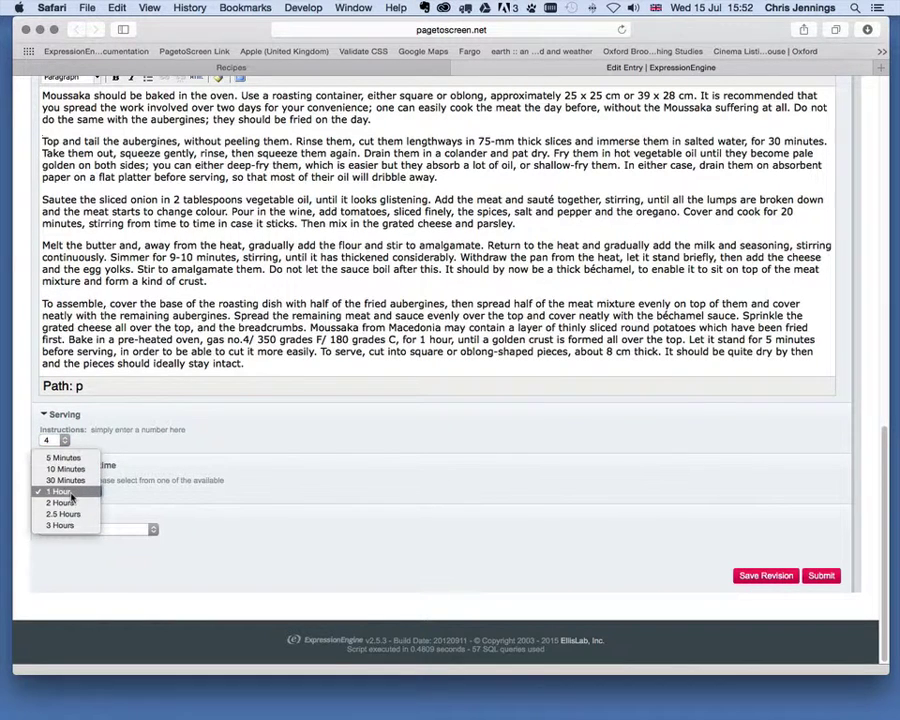
left_click(72, 494)
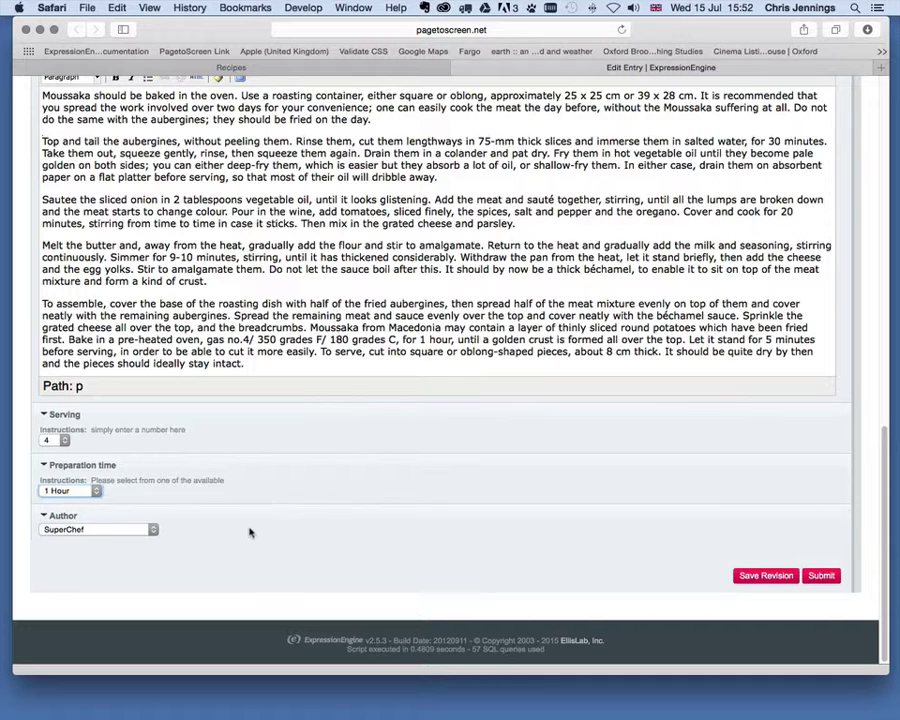
Check the available authors for the recipe and submit the edited Moussaka entry.
left_click(104, 530)
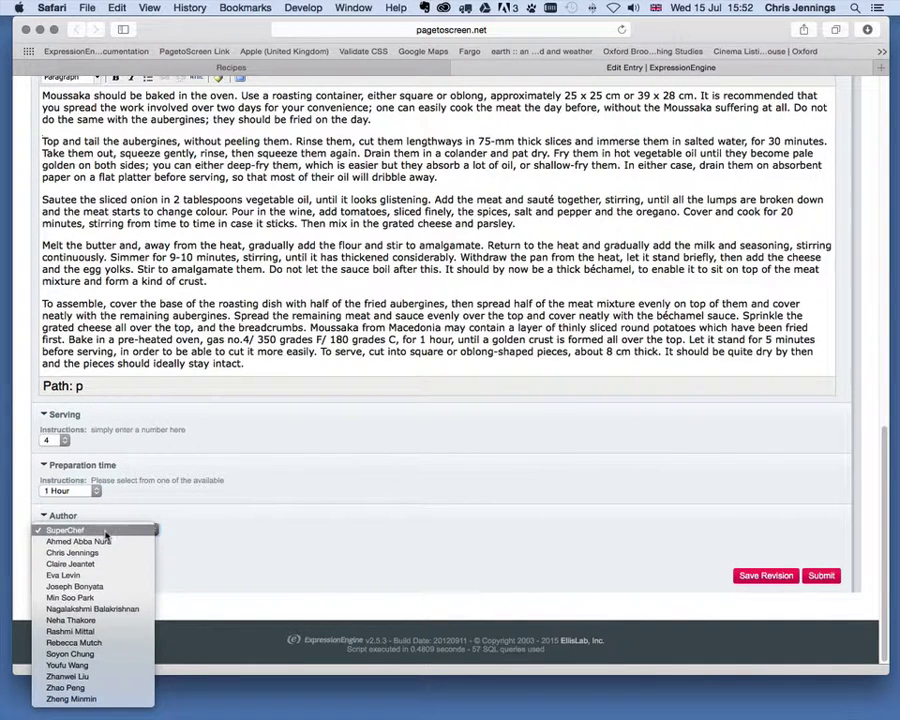
left_click(199, 532)
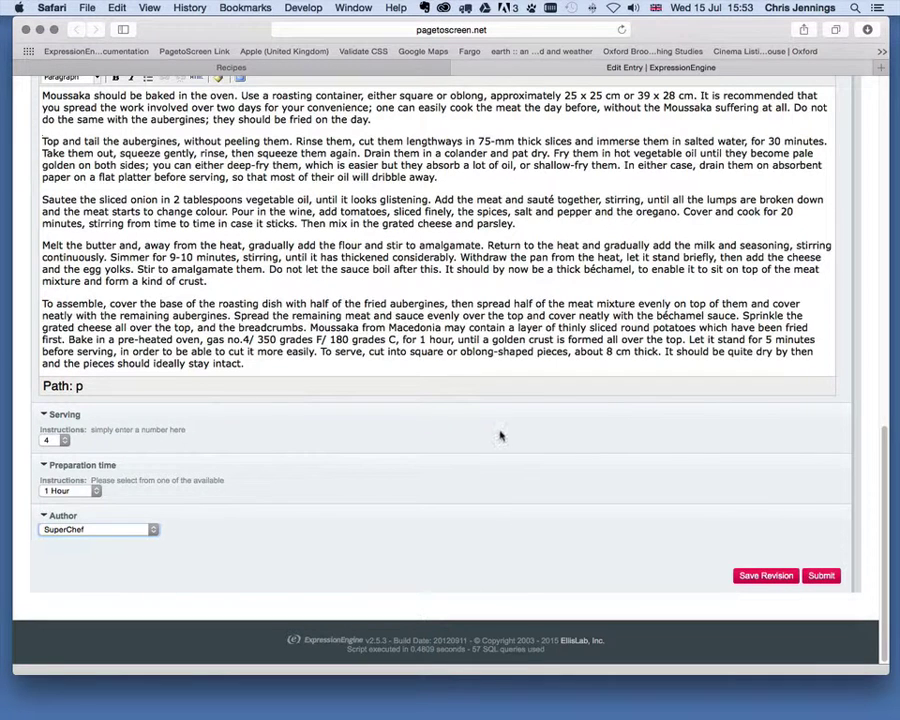
scroll(501, 435, "up", 1)
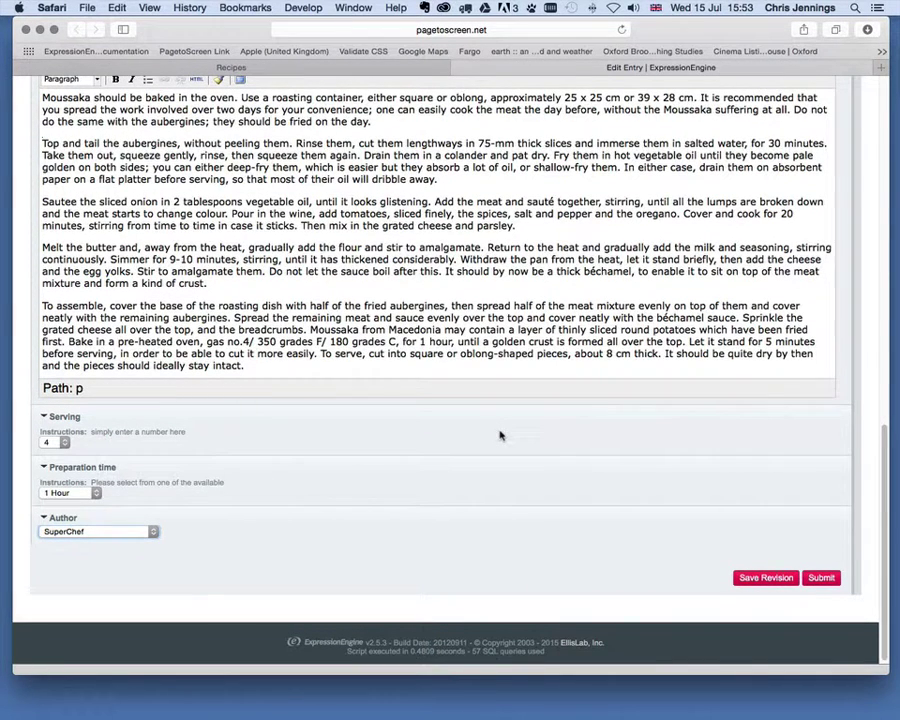
left_click(821, 579)
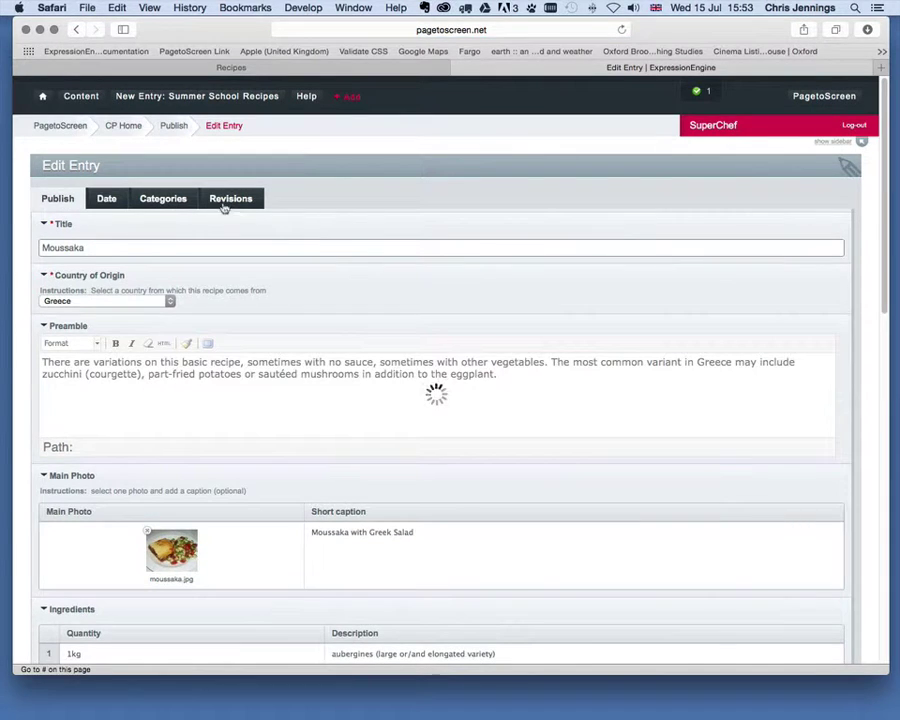
Review the Moussaka entry's revision history and its assigned recipe categories.
left_click(227, 200)
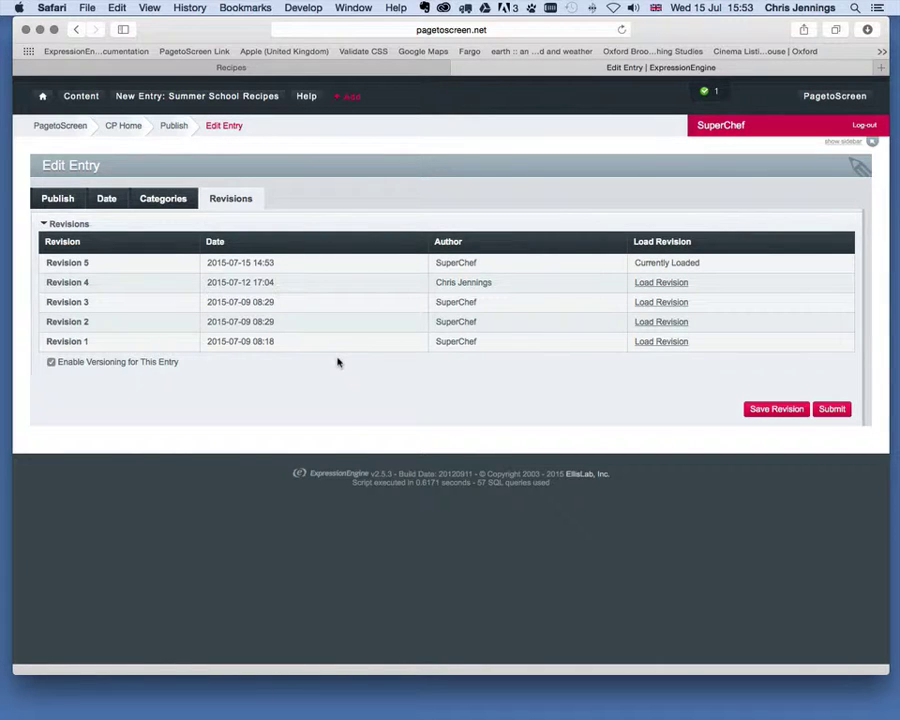
left_click(164, 204)
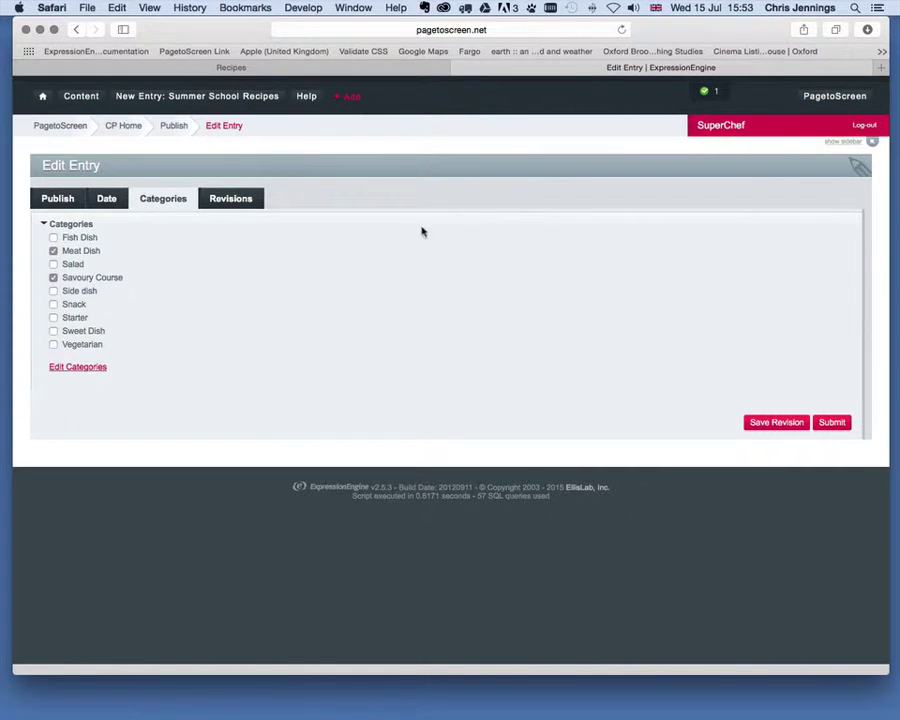
Return to the Recipes page and download the XML file of all the recipes.
left_click(307, 70)
scroll(189, 345, "down", 5)
scroll(189, 345, "down", 20)
scroll(189, 345, "down", 20)
scroll(190, 346, "down", 2)
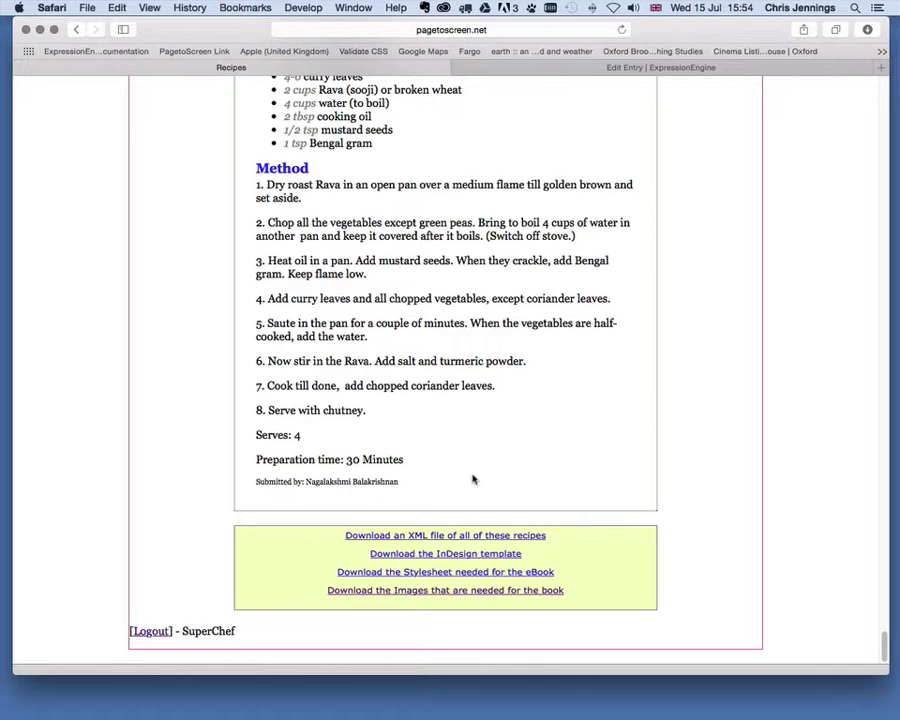
left_click(441, 537)
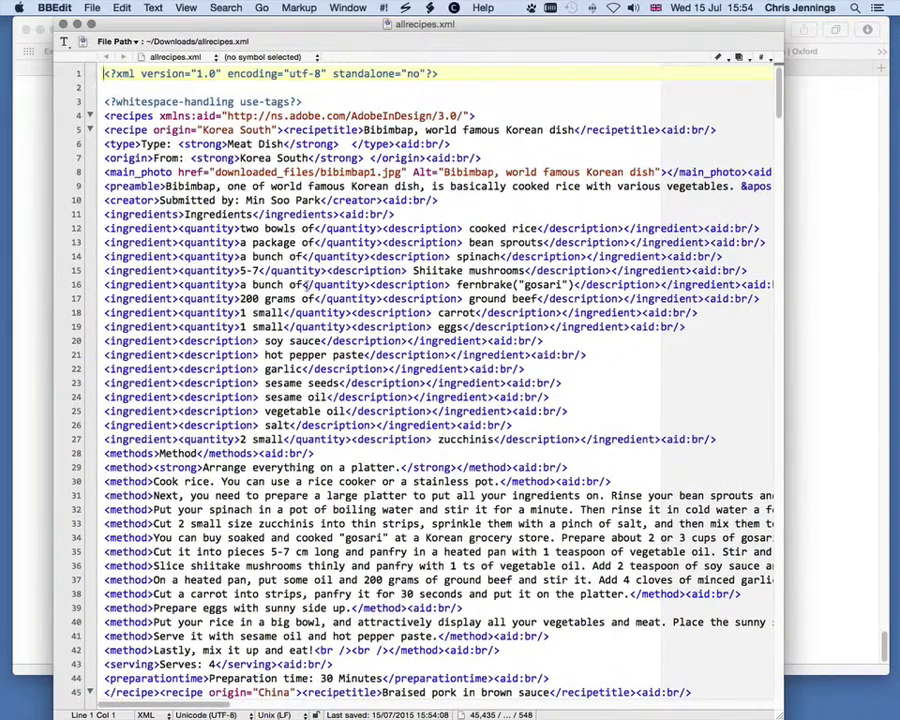
Examine the preamble, main_photo, origin and type tags in allrecipes.xml, and close the file to return to the Recipes page.
scroll(339, 296, "down", 7)
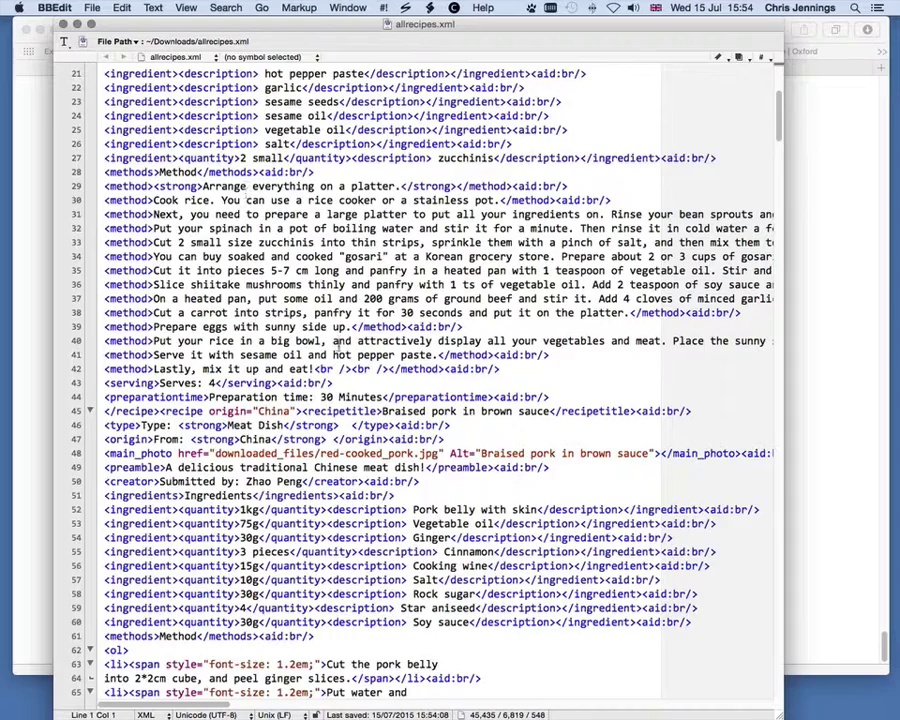
scroll(338, 346, "up", 10)
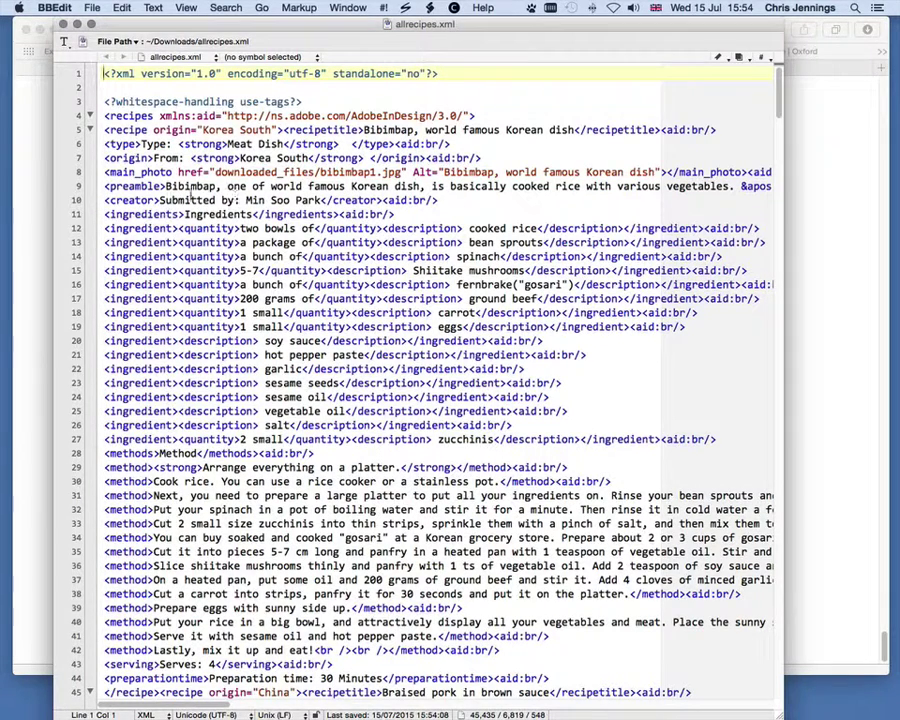
left_click(104, 187)
left_click_drag(104, 187, 165, 187)
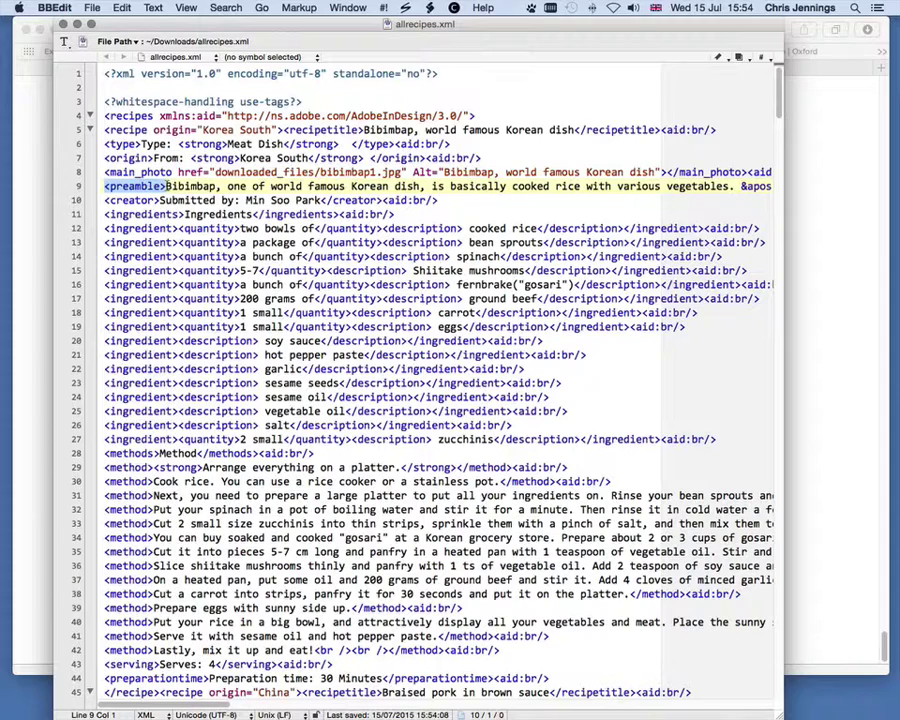
left_click_drag(104, 172, 167, 173)
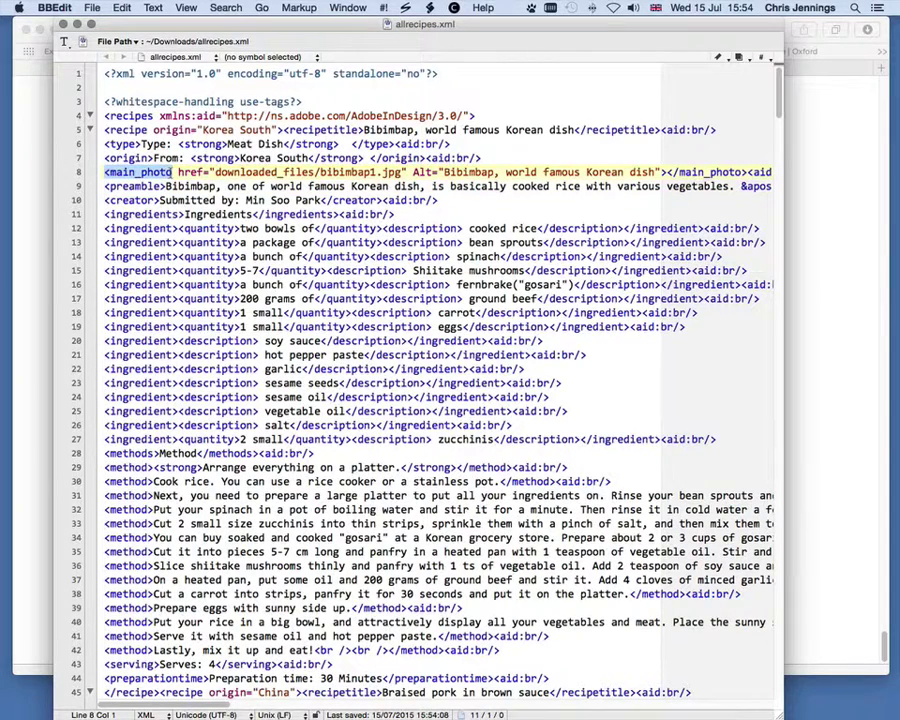
left_click_drag(104, 158, 140, 144)
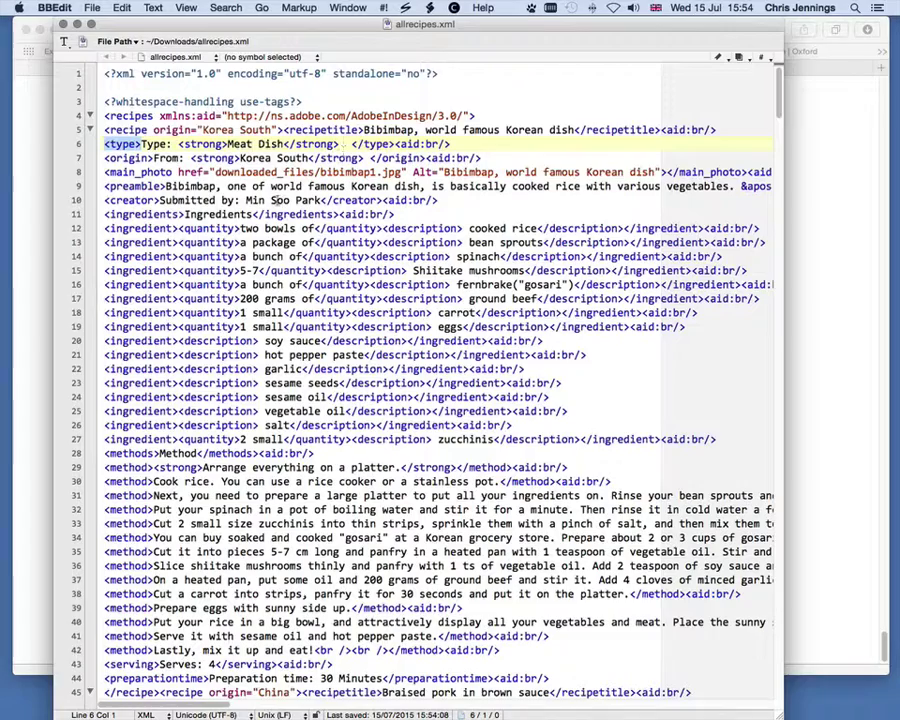
scroll(364, 321, "down", 20)
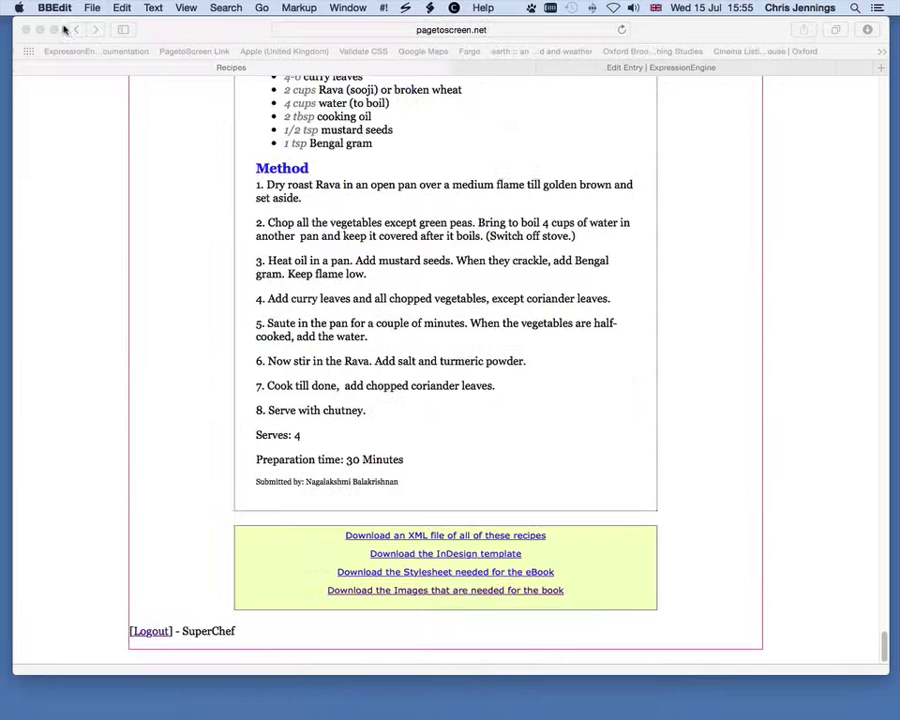
left_click(62, 24)
left_click(544, 496)
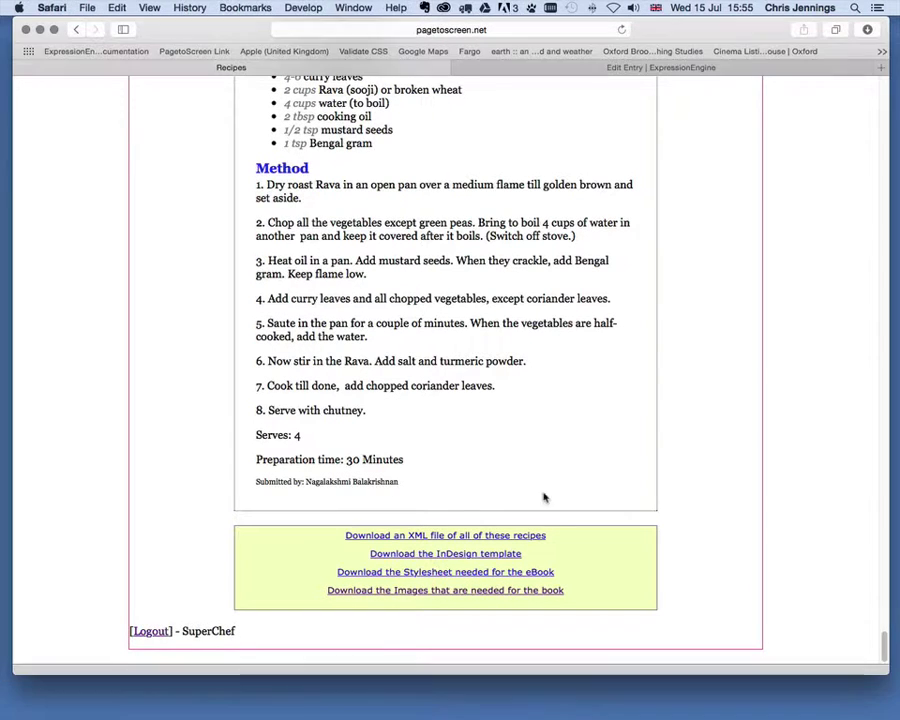
Download the InDesign template and the stylesheet needed for the eBook.
left_click(427, 558)
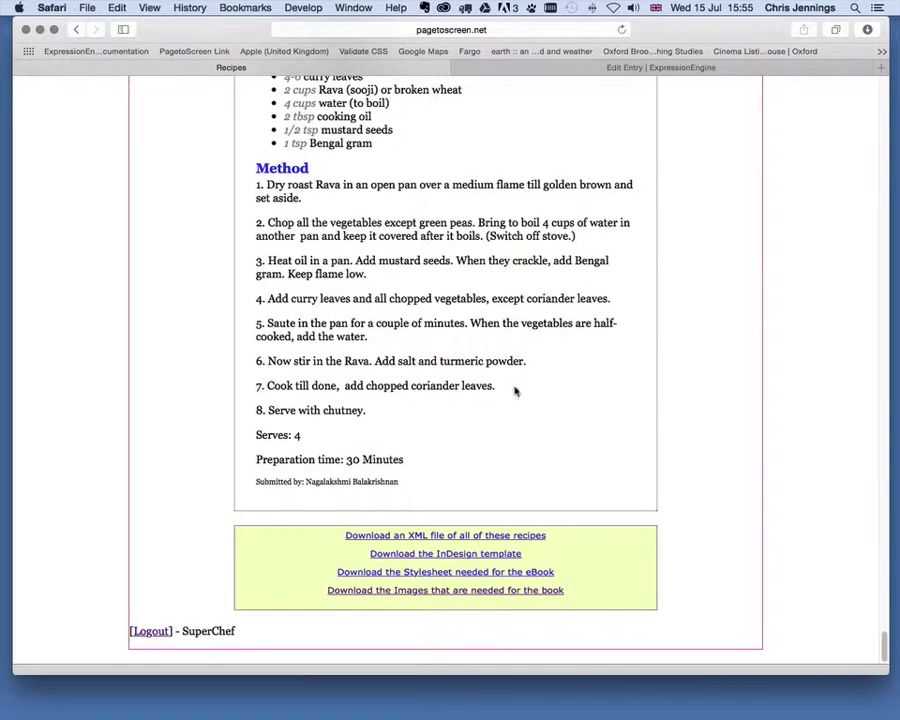
left_click(488, 573)
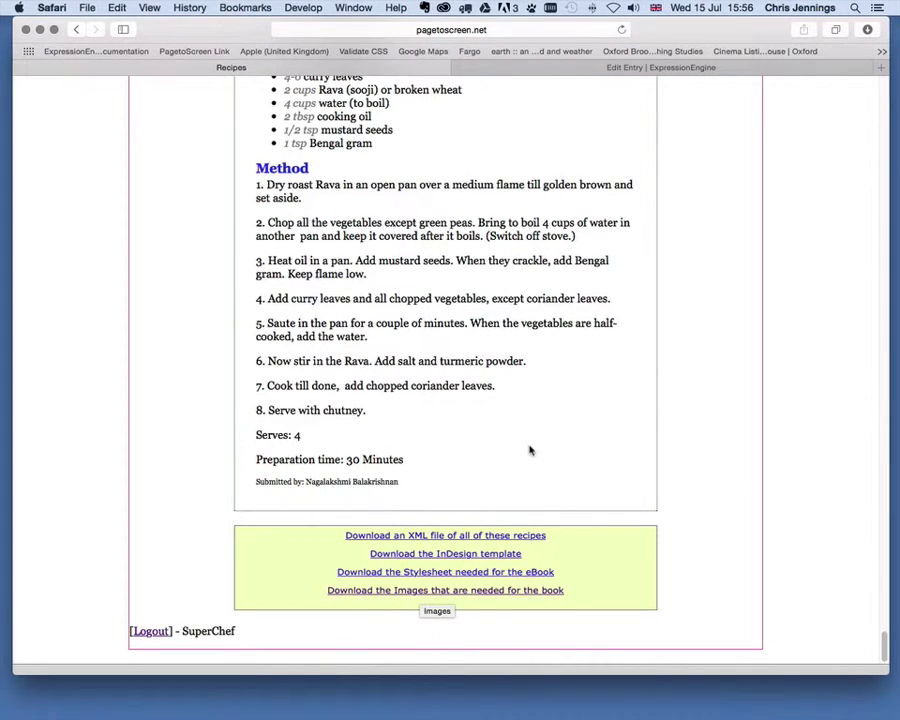
View enlarged photos of the Unripe Plantain Porridge and another recipe further up the page, closing each preview.
scroll(530, 450, "up", 10)
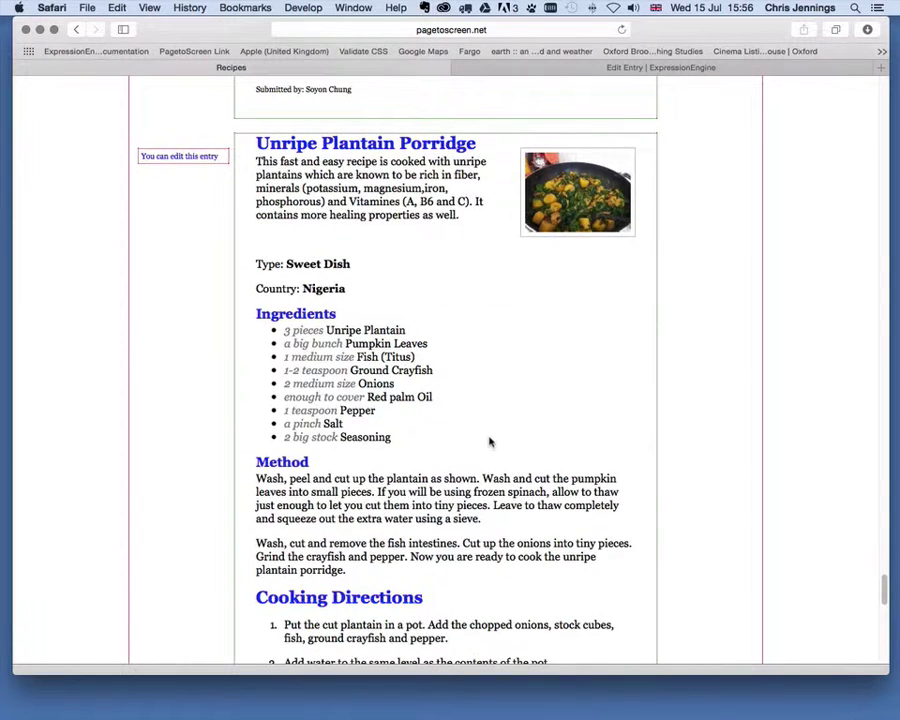
scroll(490, 442, "up", 1)
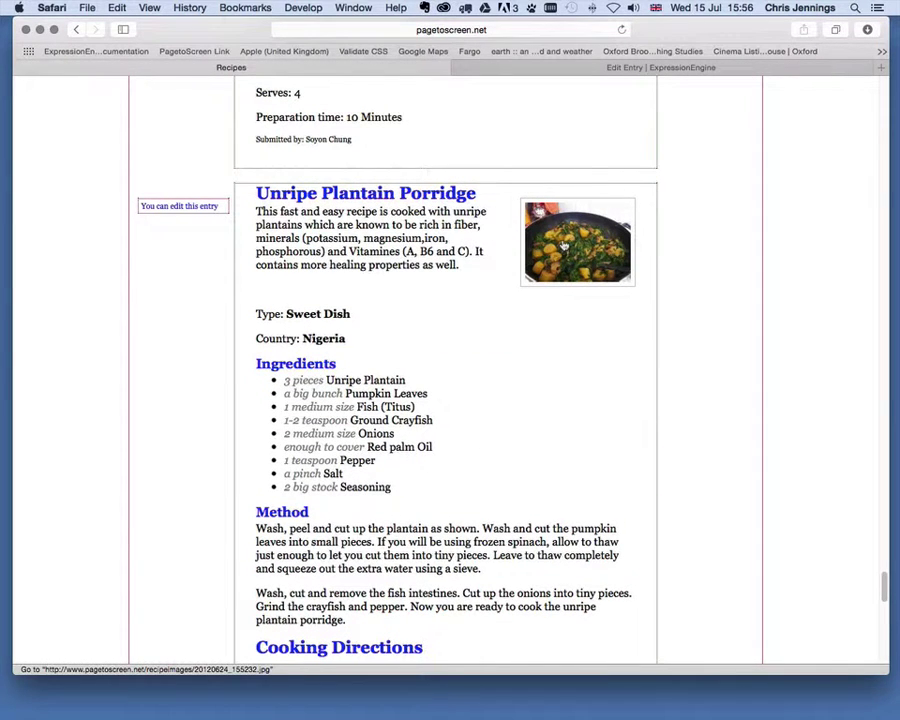
left_click(523, 255)
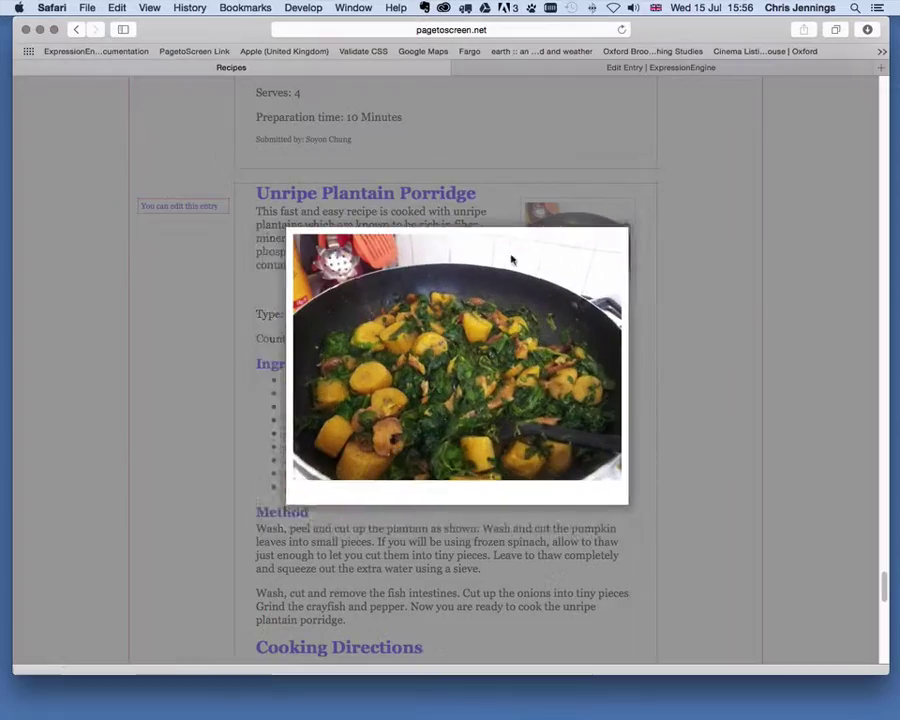
left_click(771, 275)
scroll(678, 271, "up", 9)
scroll(675, 271, "up", 5)
left_click(577, 415)
left_click(718, 350)
Open the list of images needed for the book, select all the World Recipes files and download them.
scroll(722, 349, "down", 20)
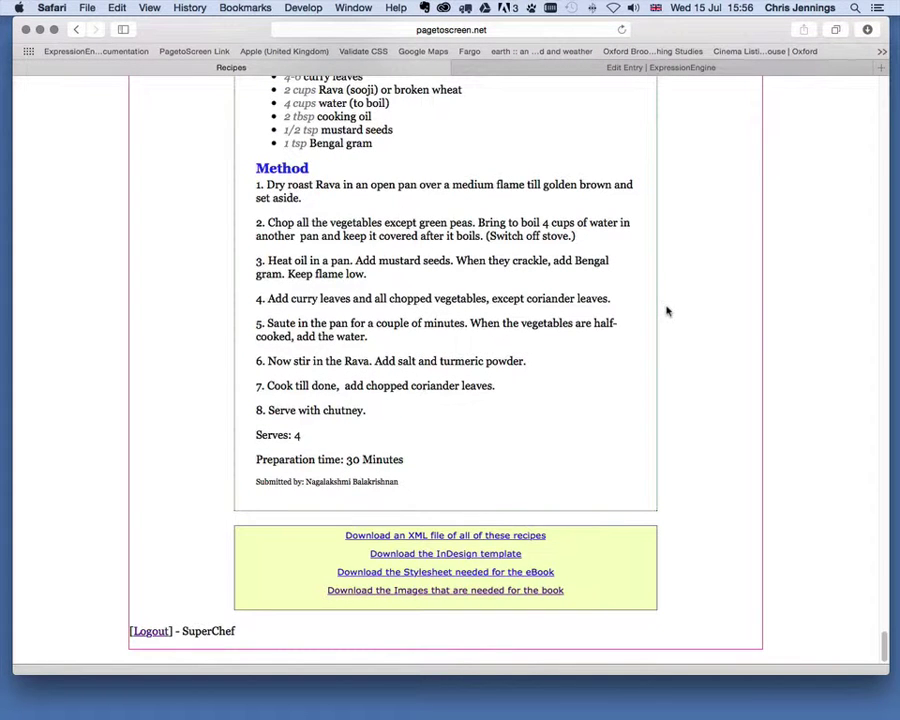
left_click(443, 591)
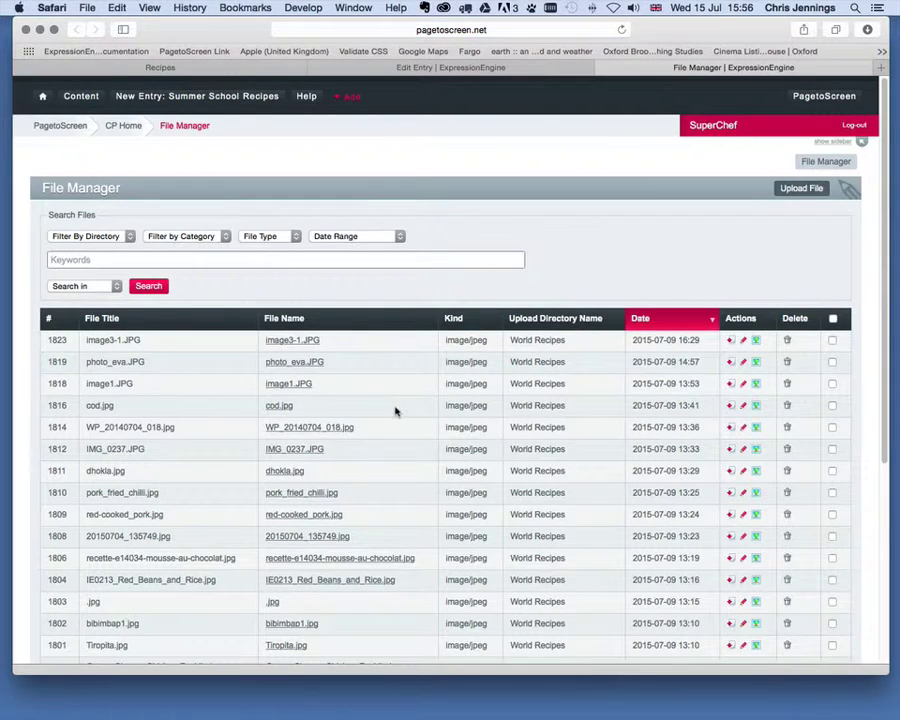
scroll(440, 422, "down", 6)
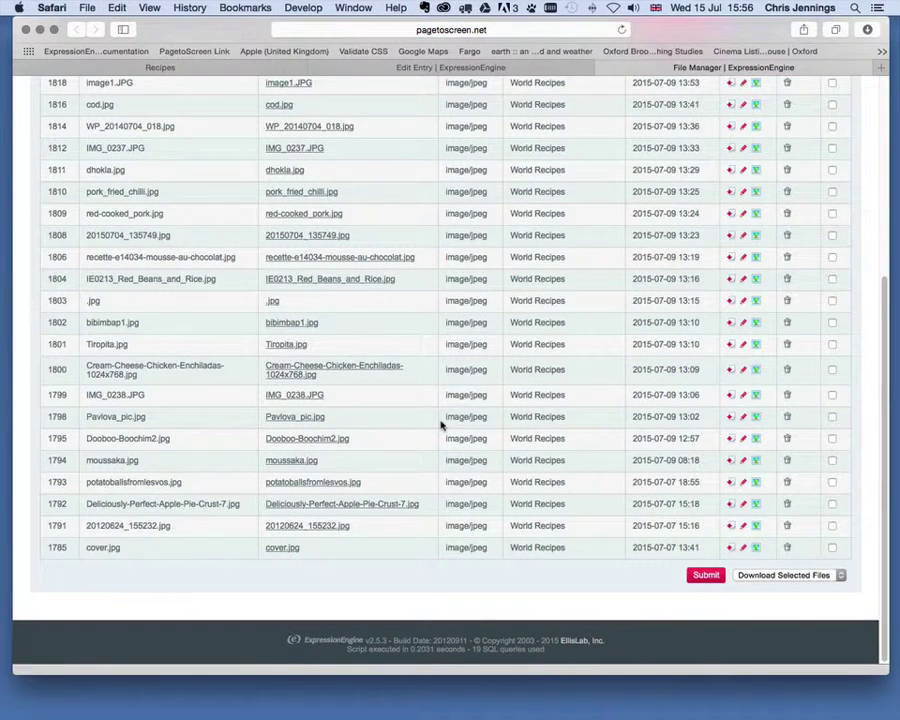
scroll(440, 424, "up", 3)
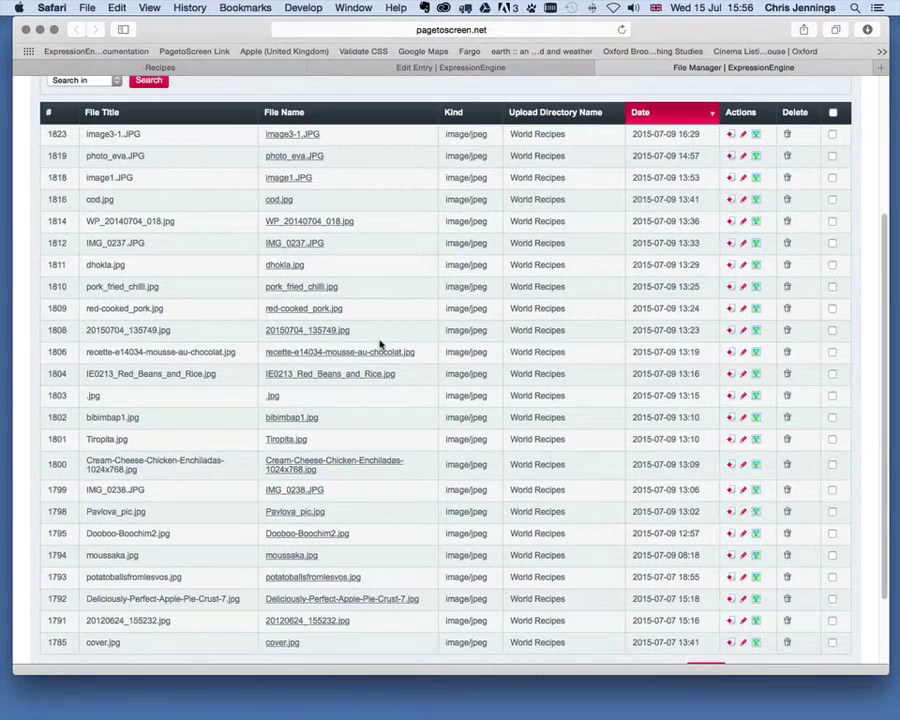
scroll(405, 364, "down", 2)
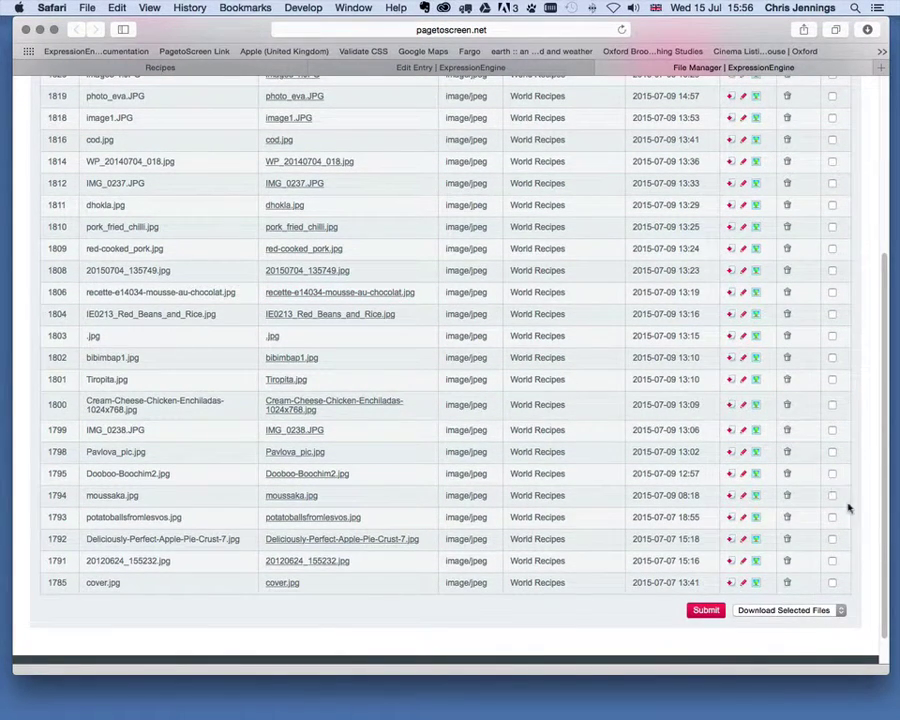
scroll(805, 410, "up", 4)
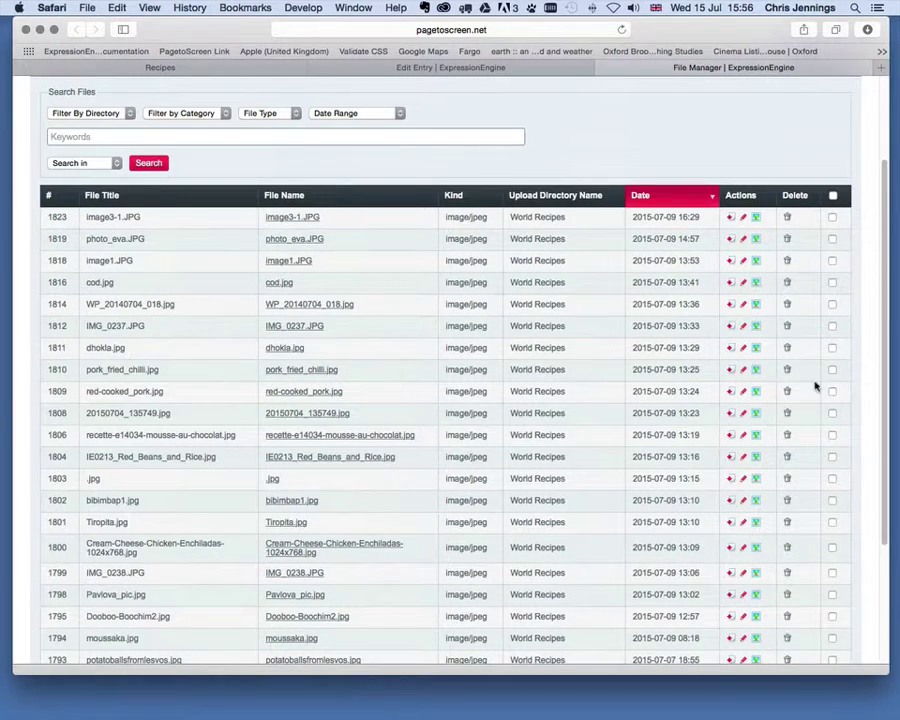
left_click(832, 197)
scroll(786, 286, "down", 5)
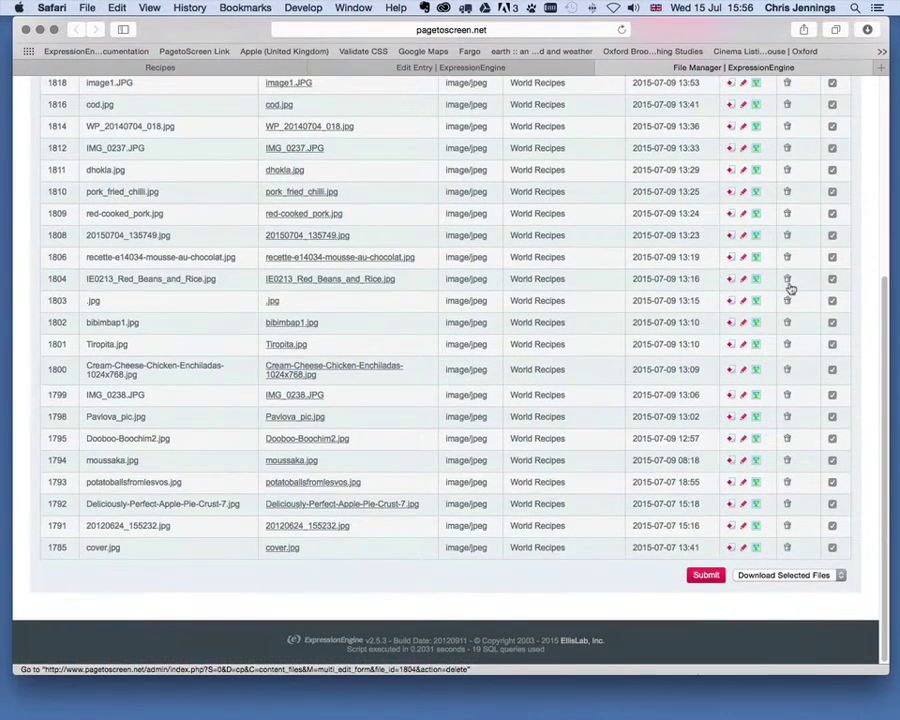
left_click(708, 578)
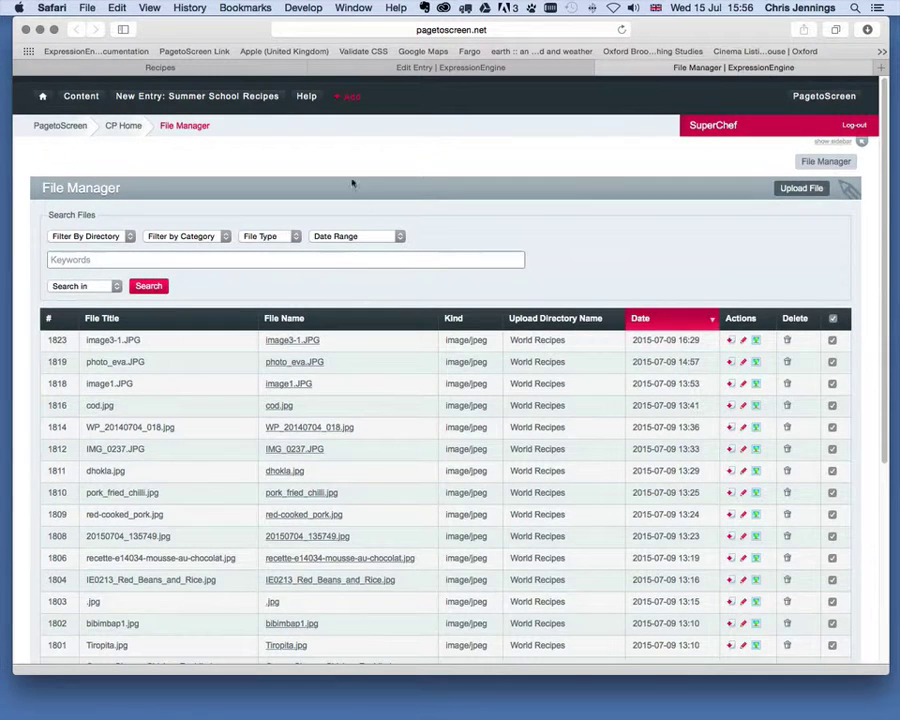
Go back to the Recipes page and minimise the browser window to reveal the desktop.
left_click(200, 68)
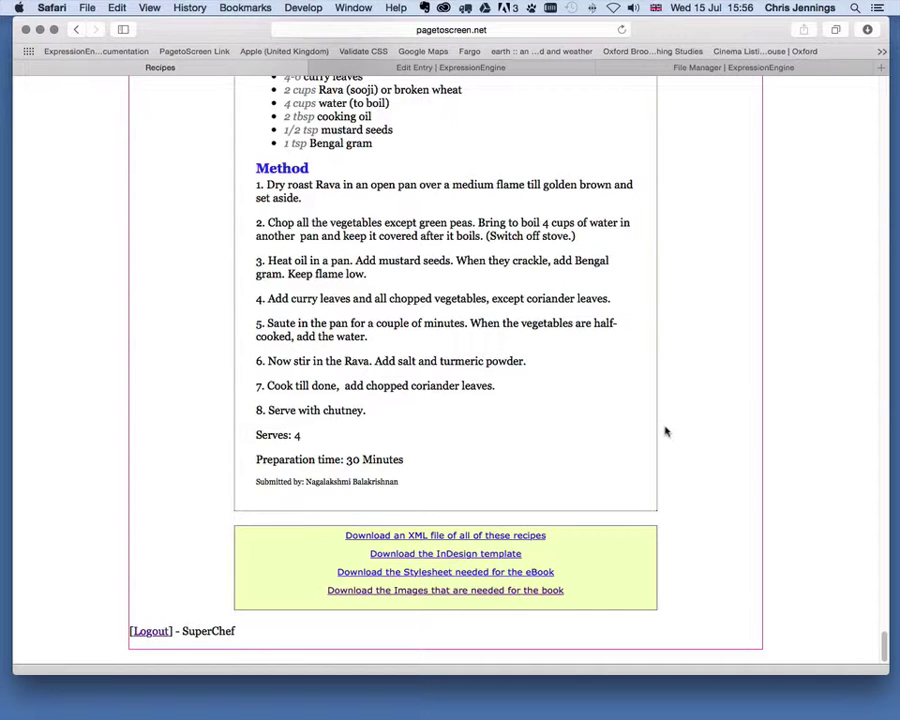
left_click(40, 31)
left_click(266, 141)
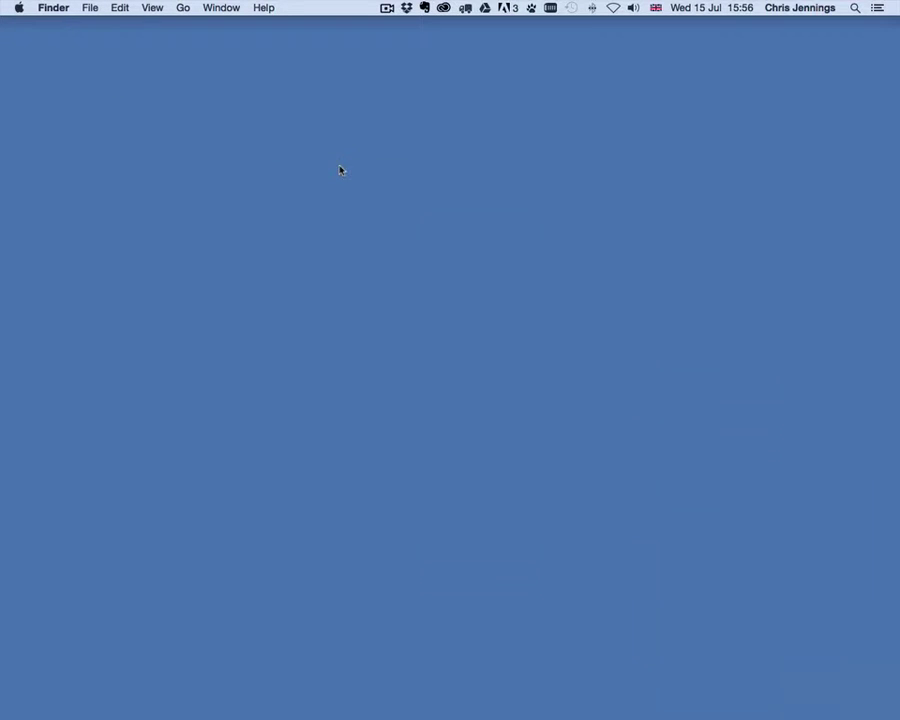
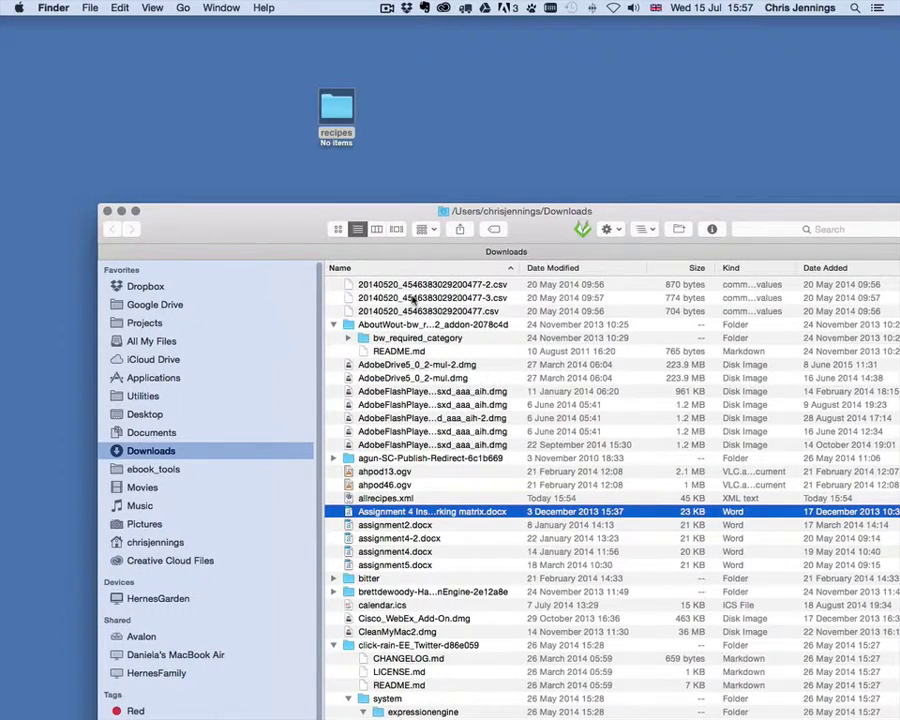
Sort Downloads by newest modification date, move downloaded_files, recipes.css, allrecipes.xml and summer_recipes.indt into the desktop's recipes folder, and close the Downloads window.
left_click(555, 268)
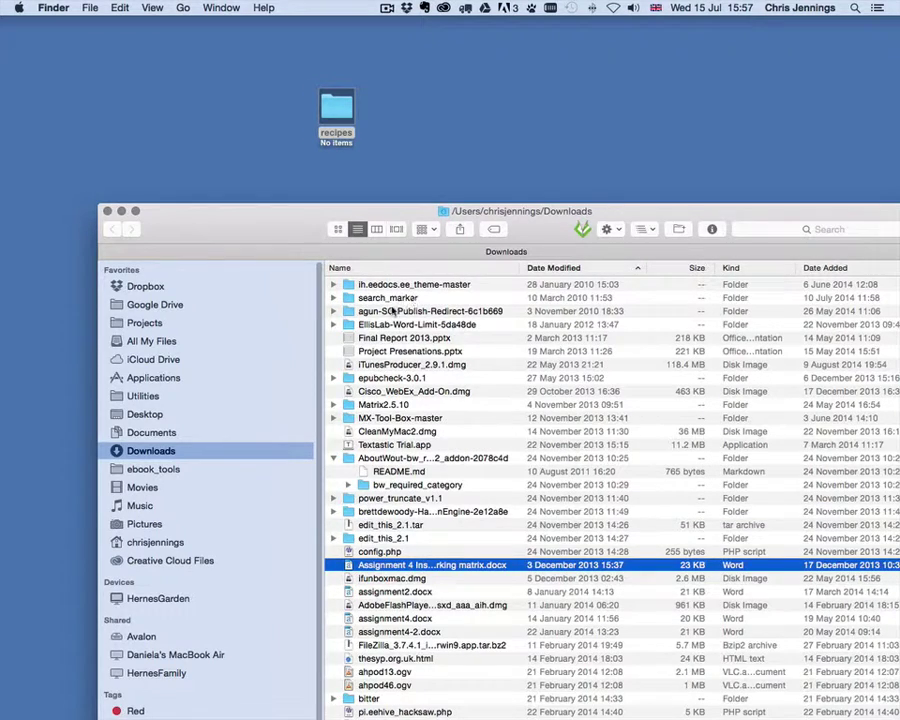
left_click(555, 268)
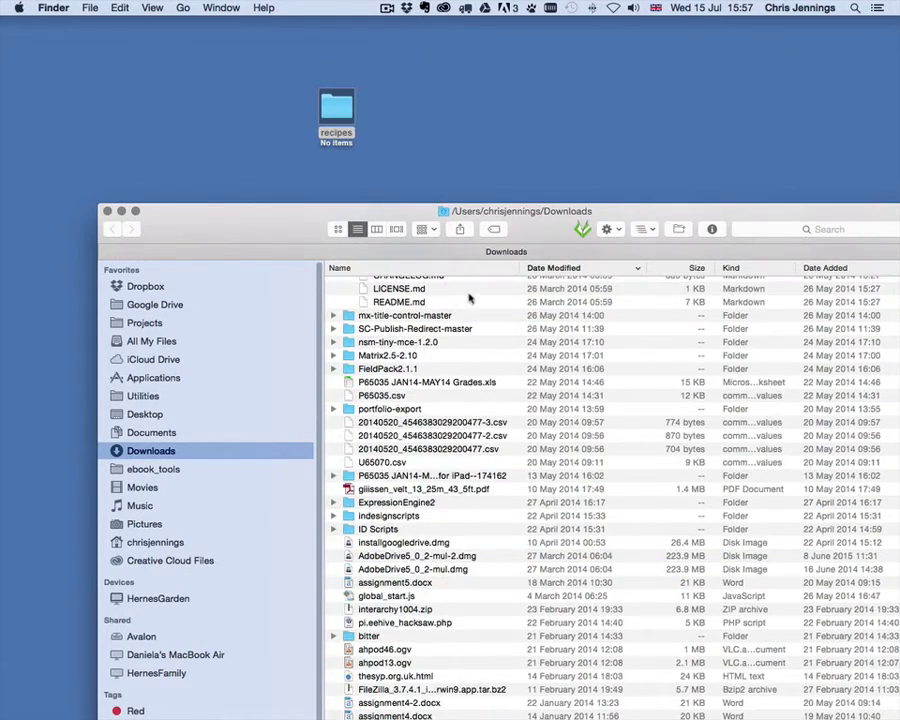
scroll(480, 290, "up", 10)
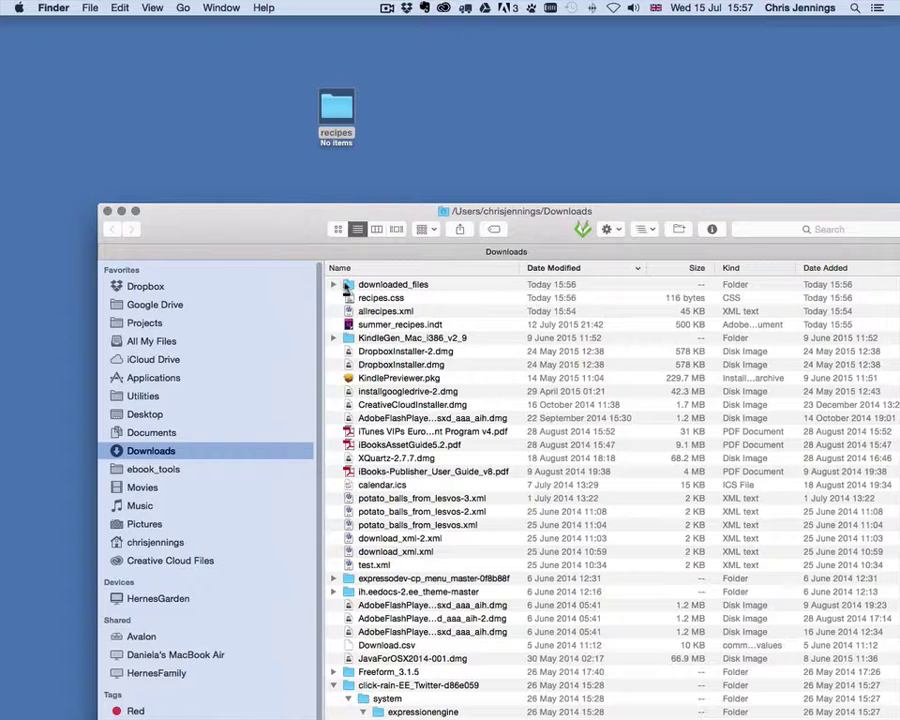
left_click_drag(349, 289, 340, 114)
left_click_drag(349, 284, 346, 124)
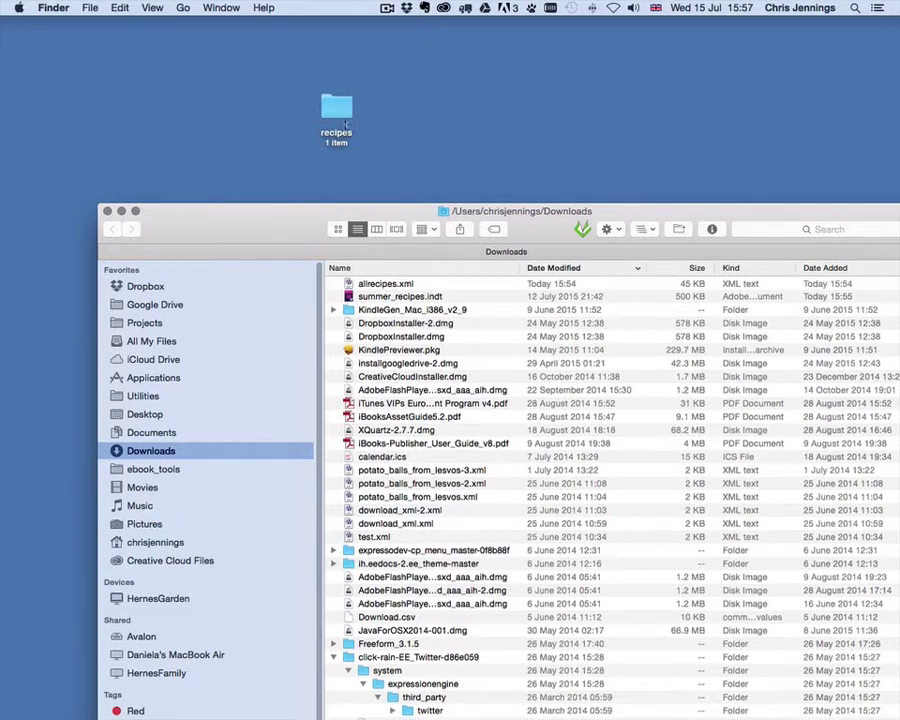
left_click_drag(349, 284, 338, 114)
left_click_drag(349, 284, 338, 114)
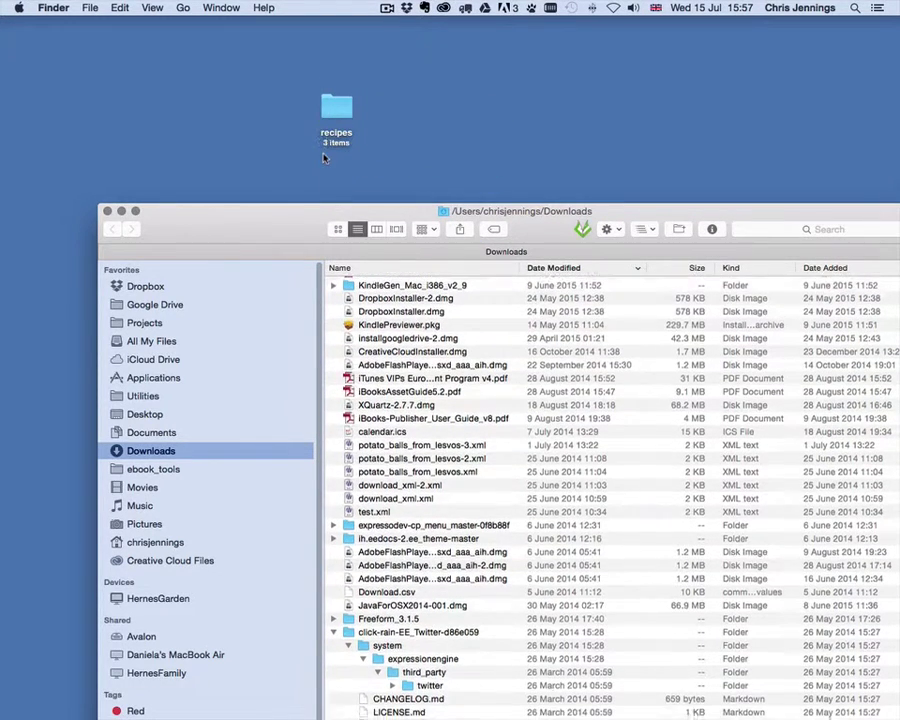
left_click(108, 212)
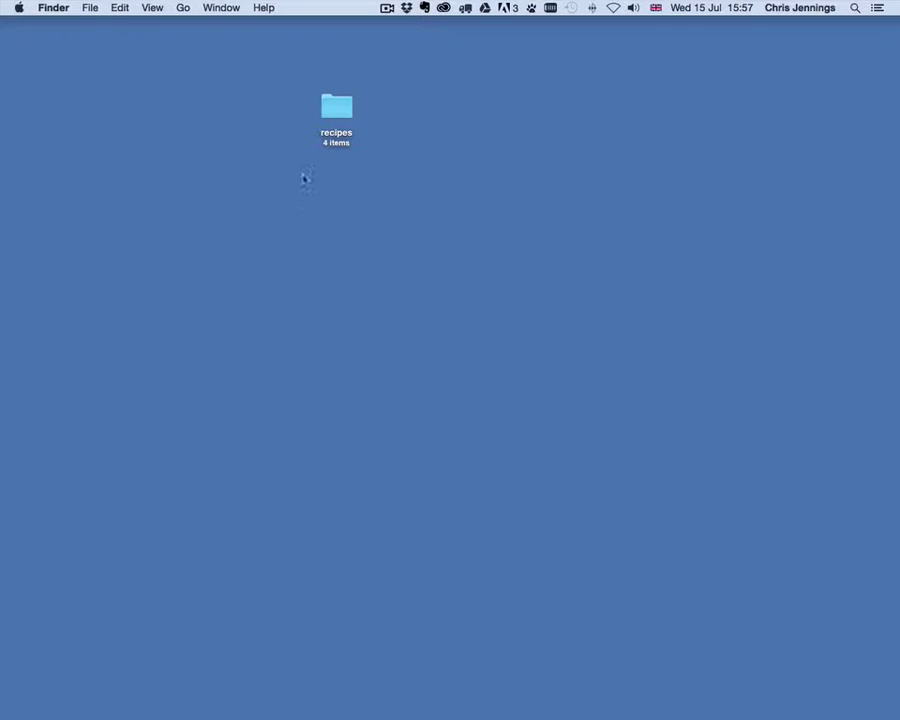
Open the recipes folder on the desktop and expand downloaded_files to check the images inside.
double_click(336, 108)
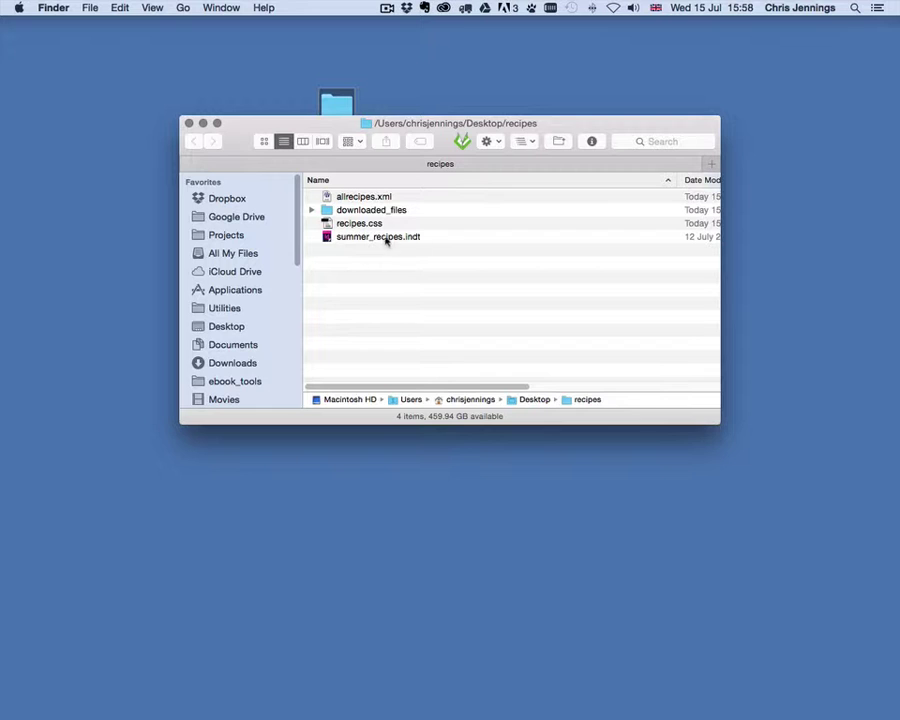
left_click(312, 213)
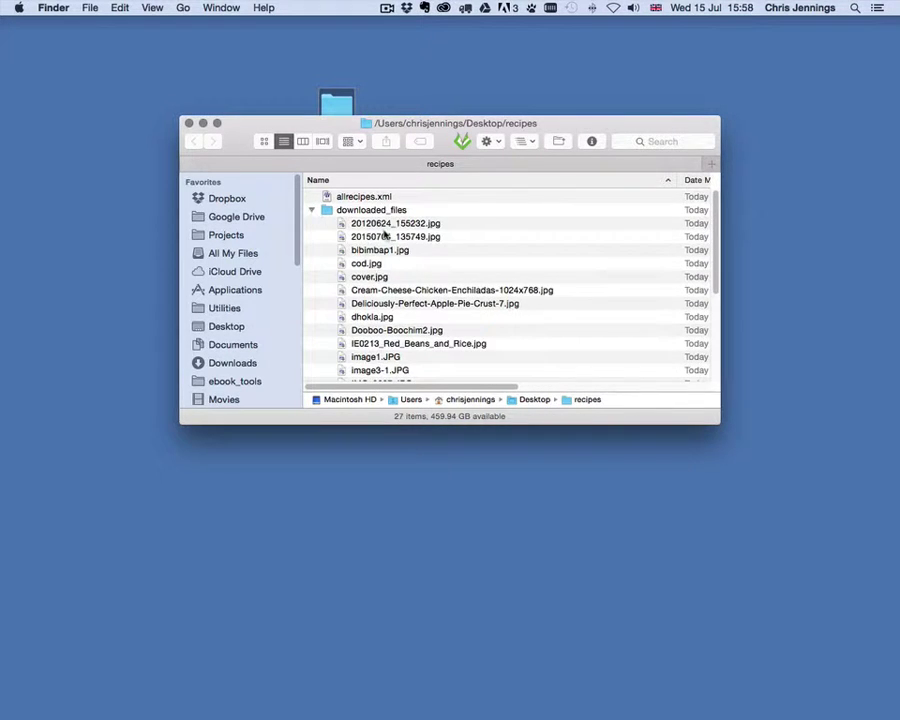
Look through the images in downloaded_files, collapse that folder and open the summer_recipes.indt template in InDesign.
scroll(383, 233, "down", 5)
scroll(385, 233, "up", 5)
left_click(312, 211)
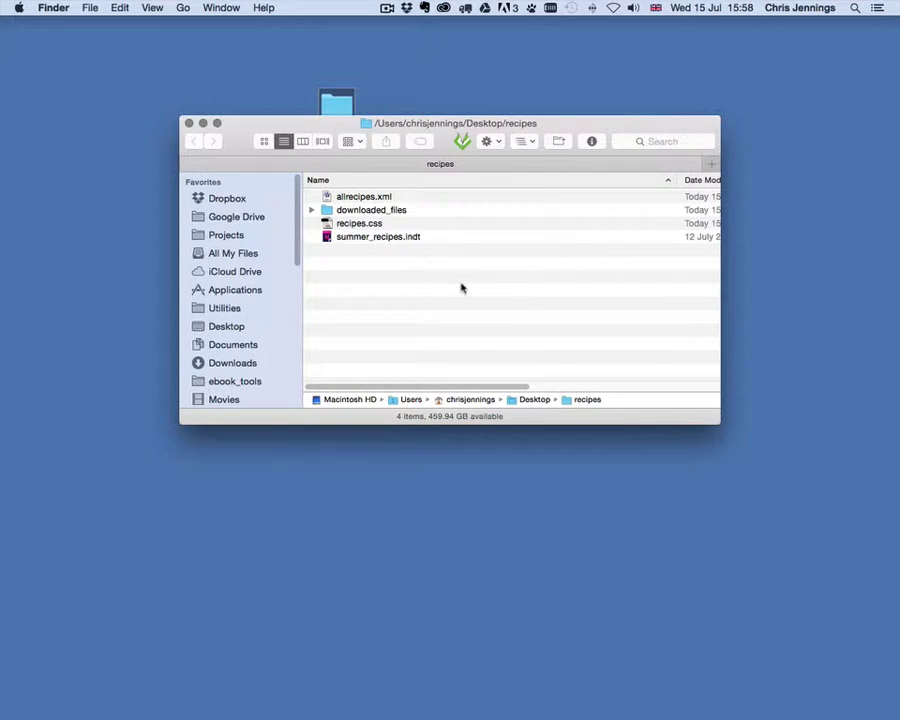
double_click(328, 238)
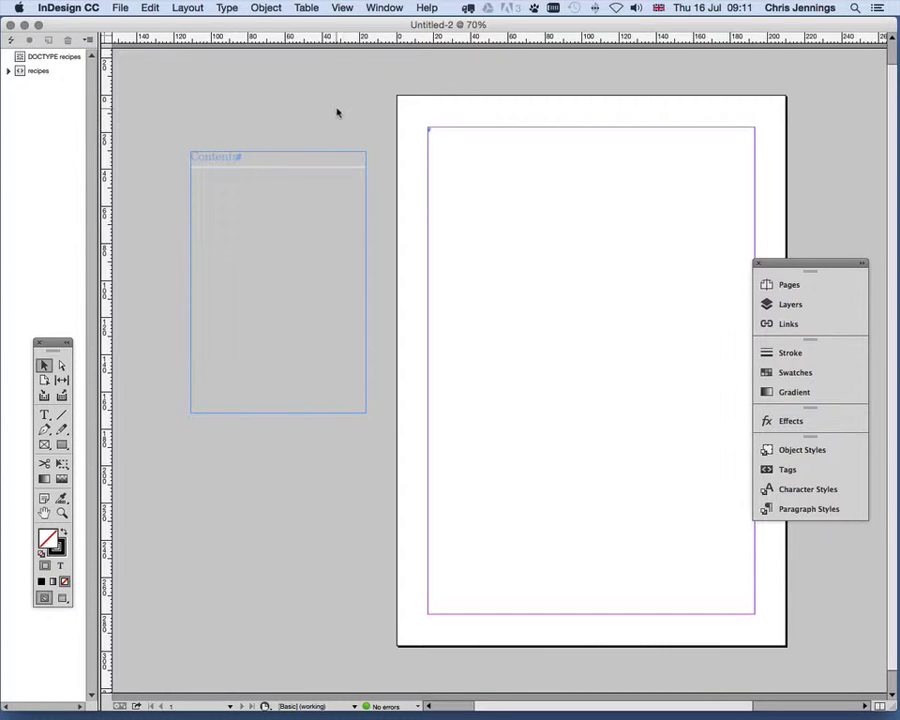
Save the untitled document as summer_recipes.indd in the recipes folder, in InDesign CC 2015 document format.
left_click(127, 14)
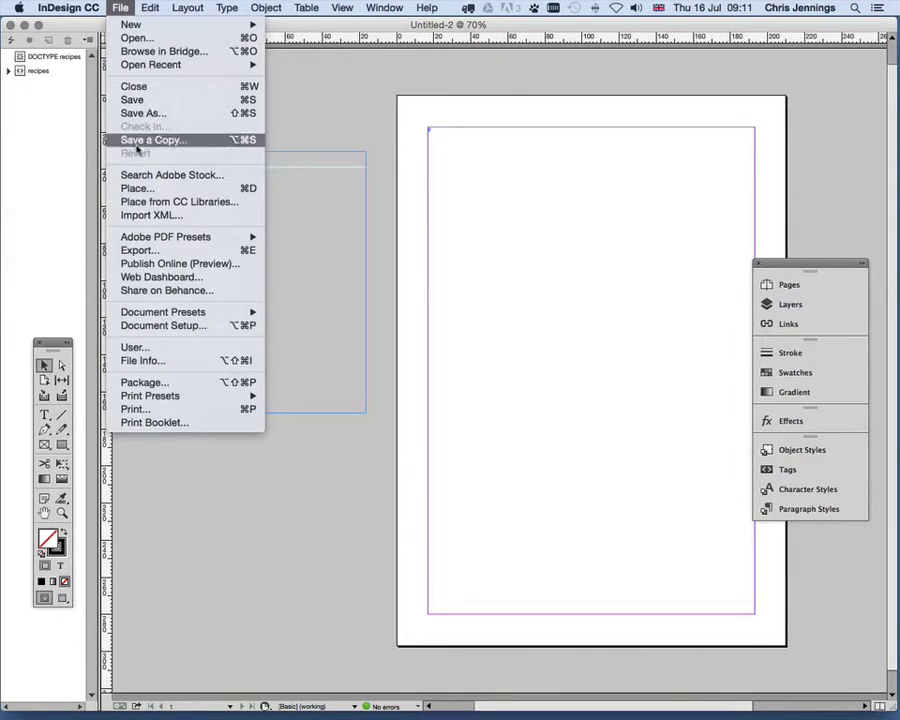
left_click(135, 112)
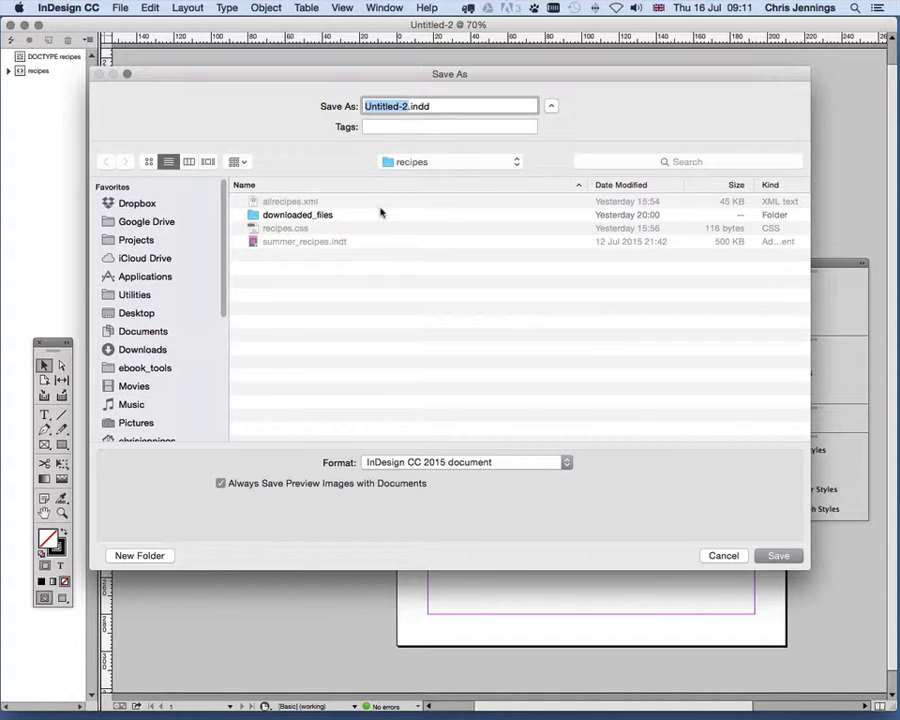
left_click(329, 246)
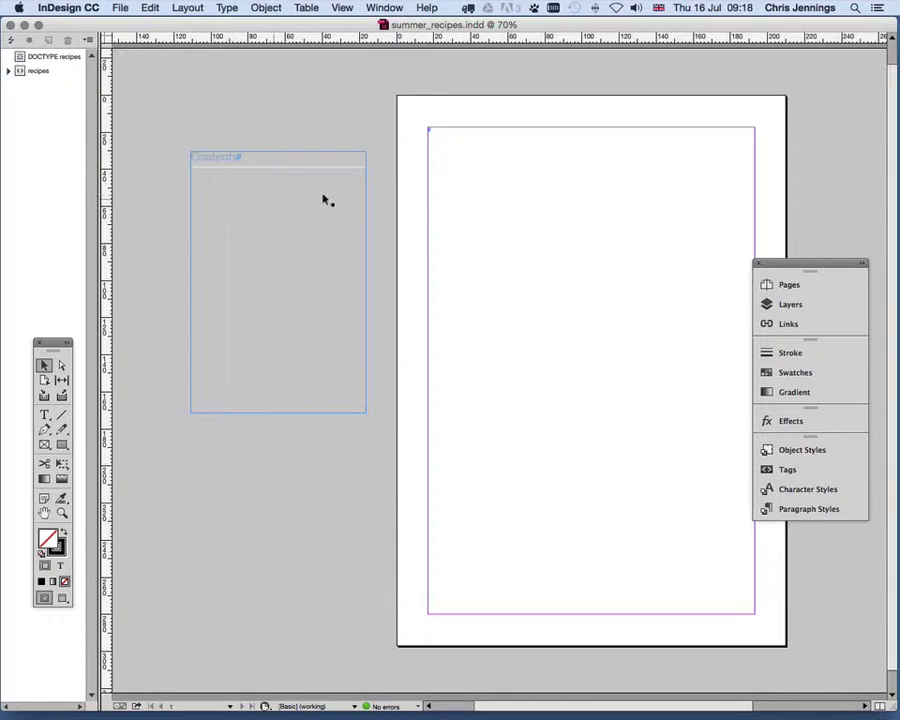
Select the Contents text frame and review the template's lists of paragraph styles and XML tags.
left_click(242, 189)
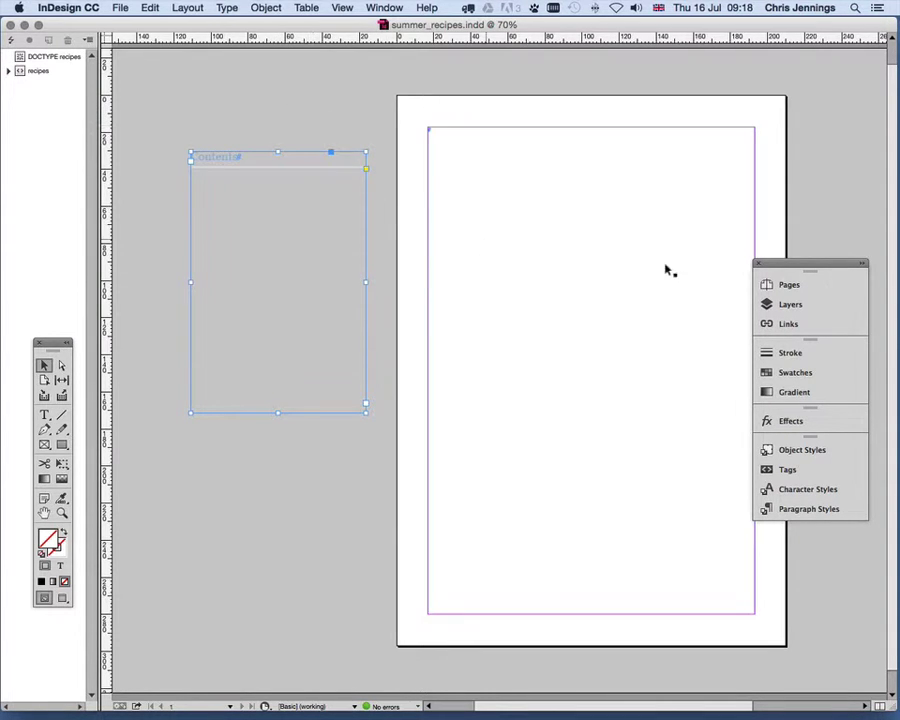
left_click(793, 510)
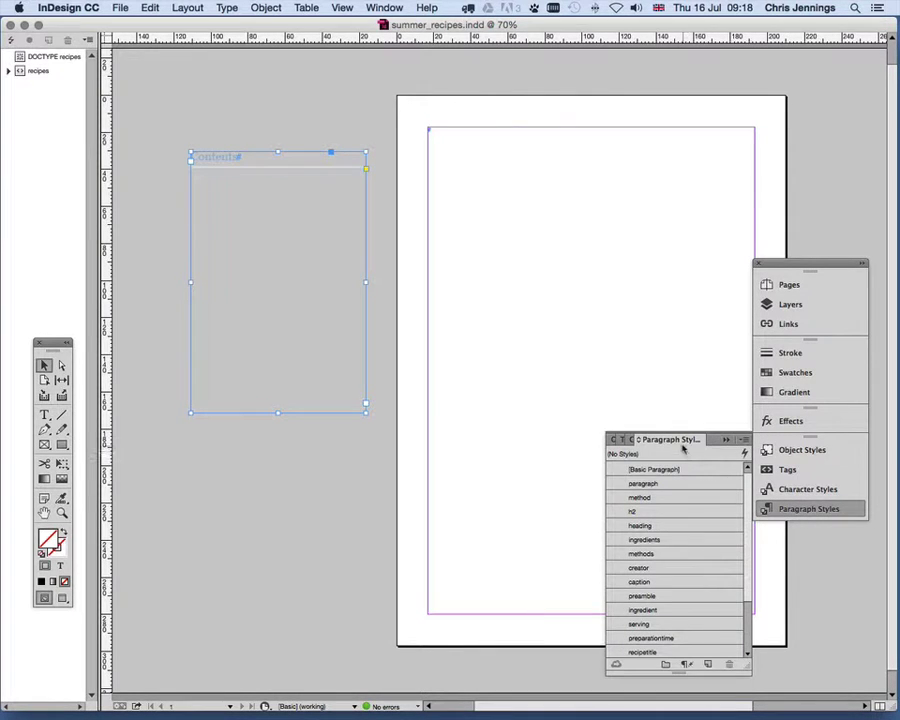
scroll(686, 493, "down", 3)
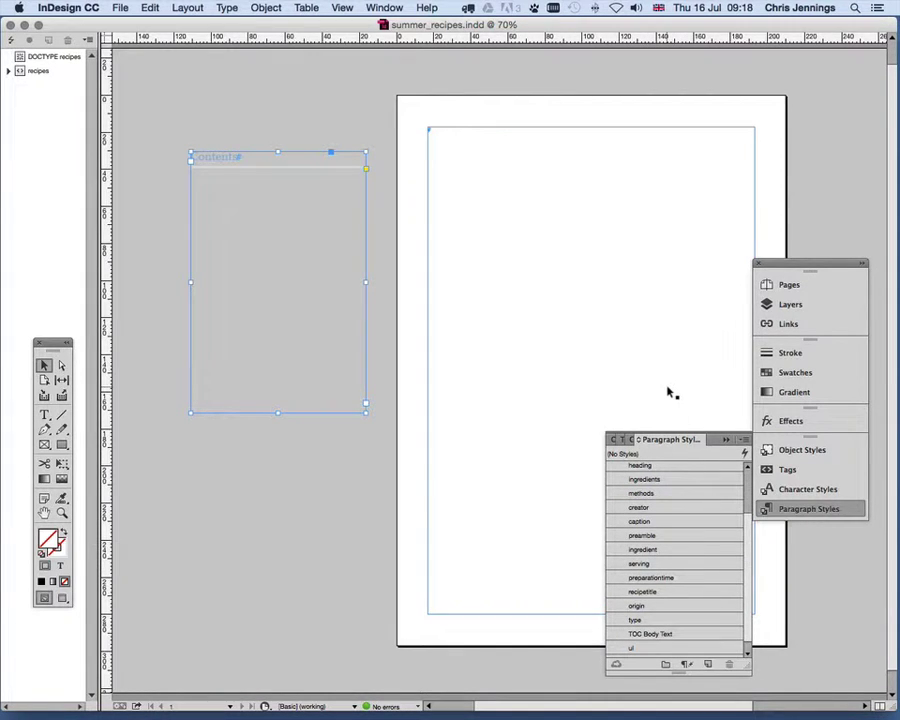
scroll(678, 394, "up", 1)
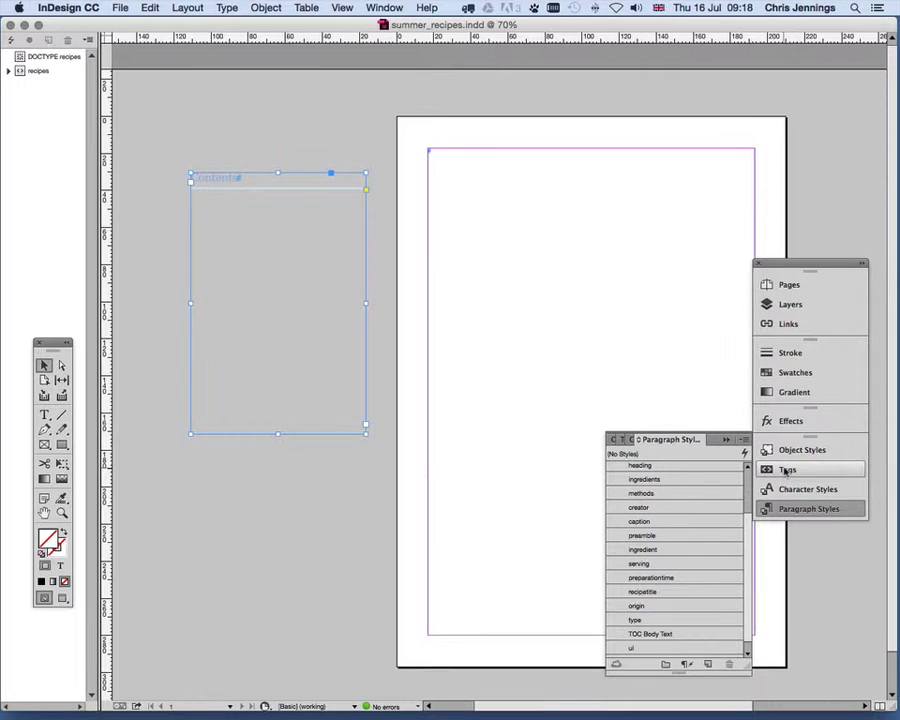
left_click(787, 470)
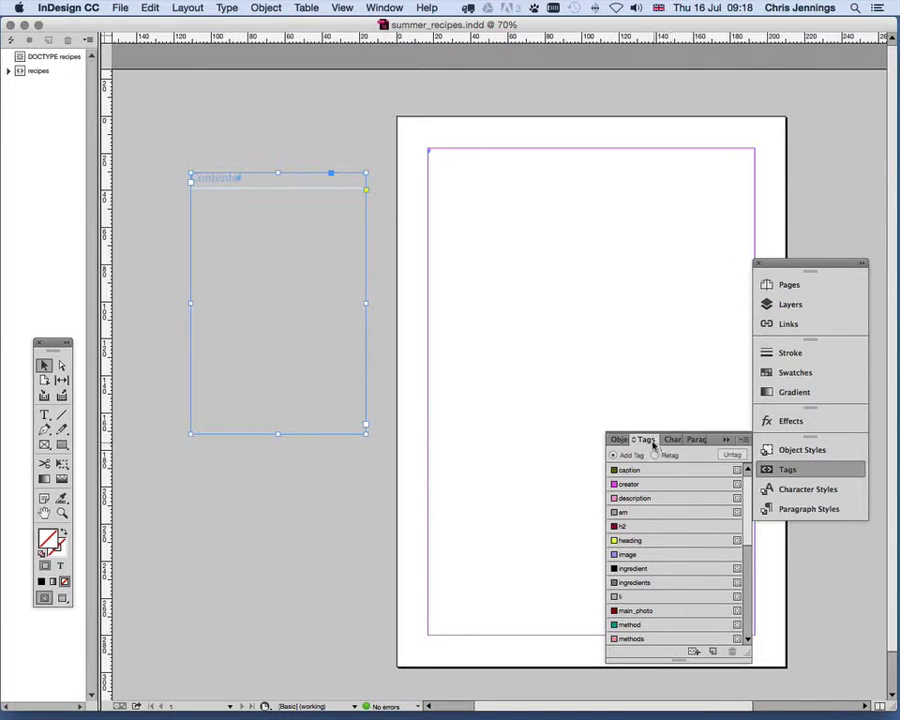
scroll(684, 514, "down", 5)
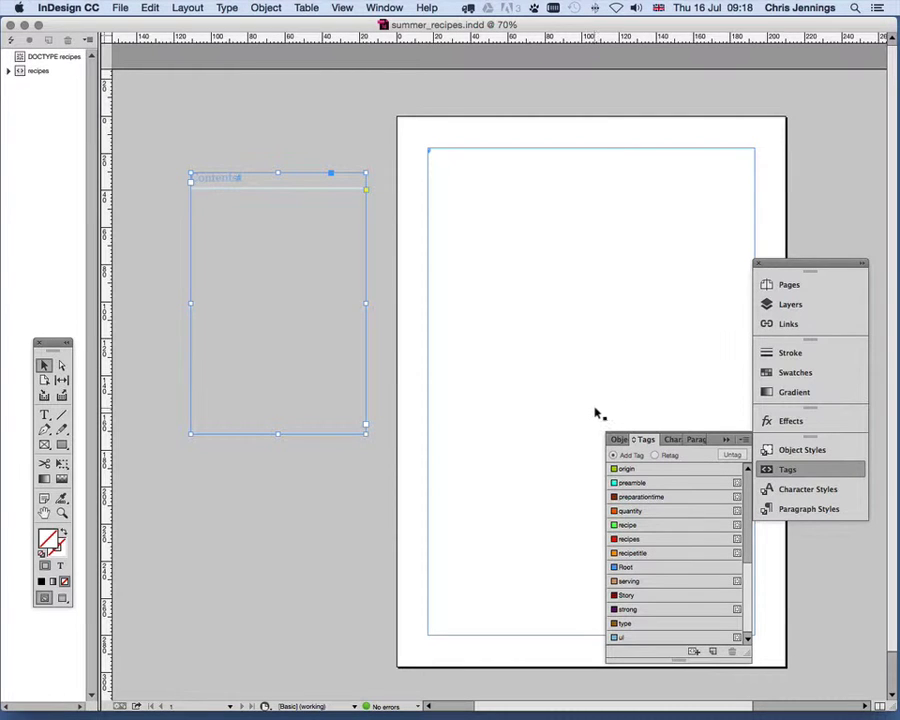
View the DTD of the DOCTYPE recipes entry, read through its element declarations and close it.
double_click(20, 58)
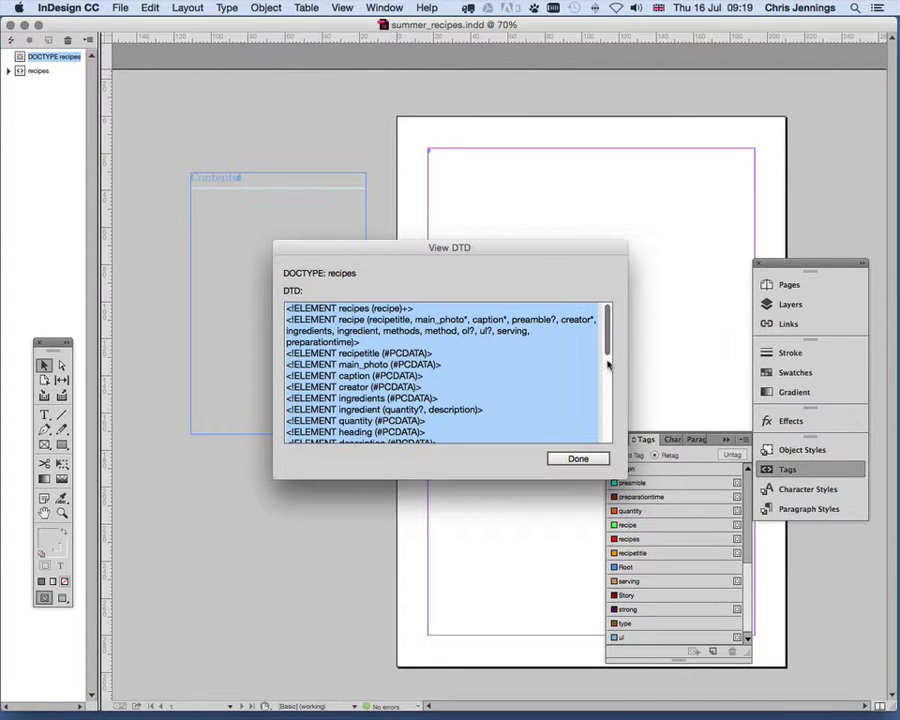
left_click_drag(609, 358, 605, 440)
scroll(443, 344, "up", 10)
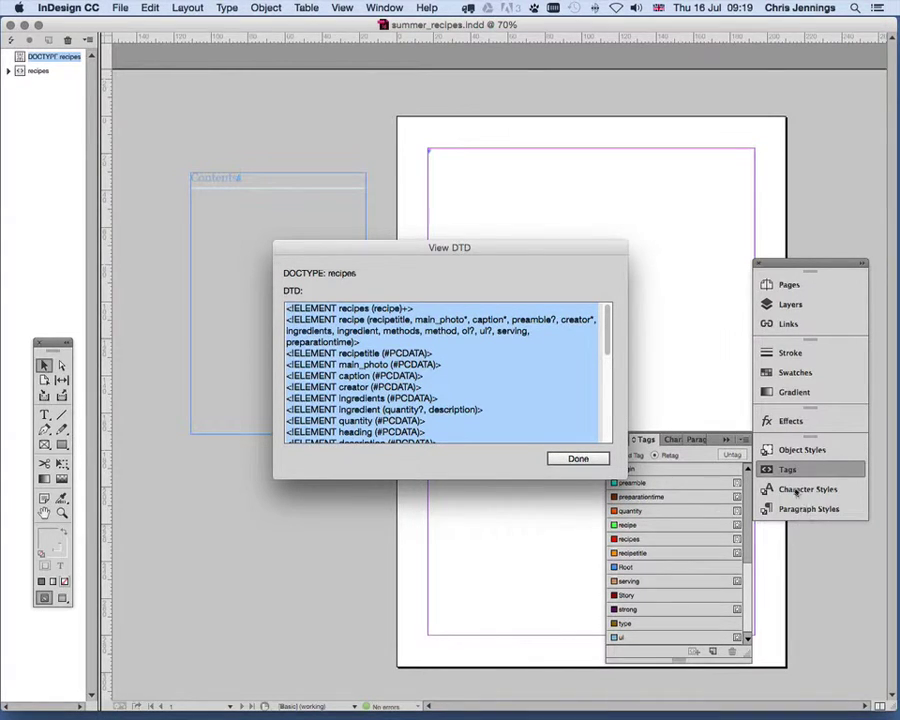
left_click(594, 458)
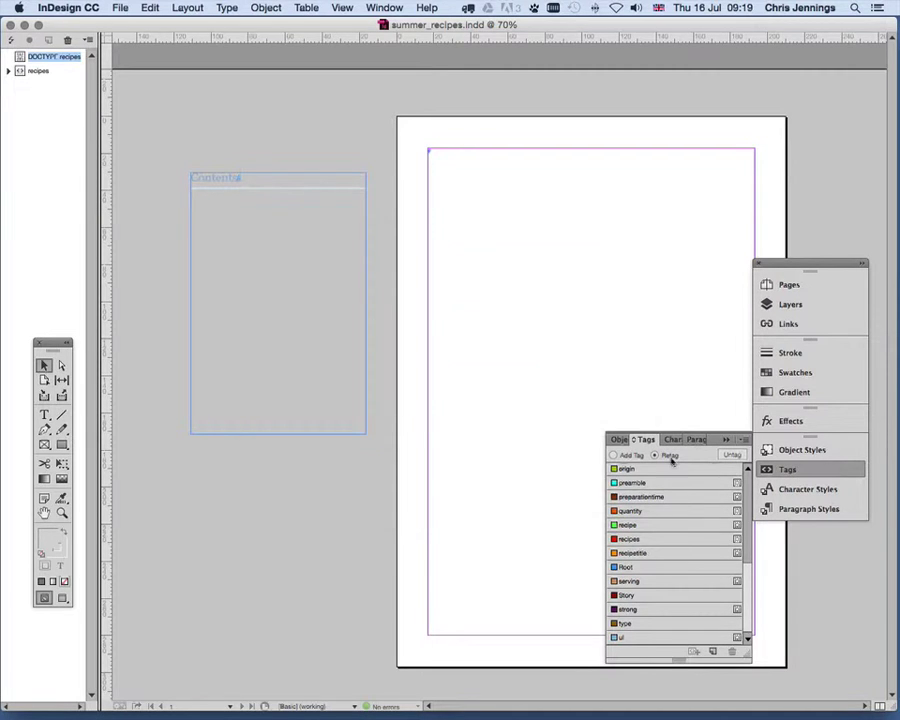
Review the object styles, check which one the page's main text frame uses, and deselect the frame.
left_click(800, 450)
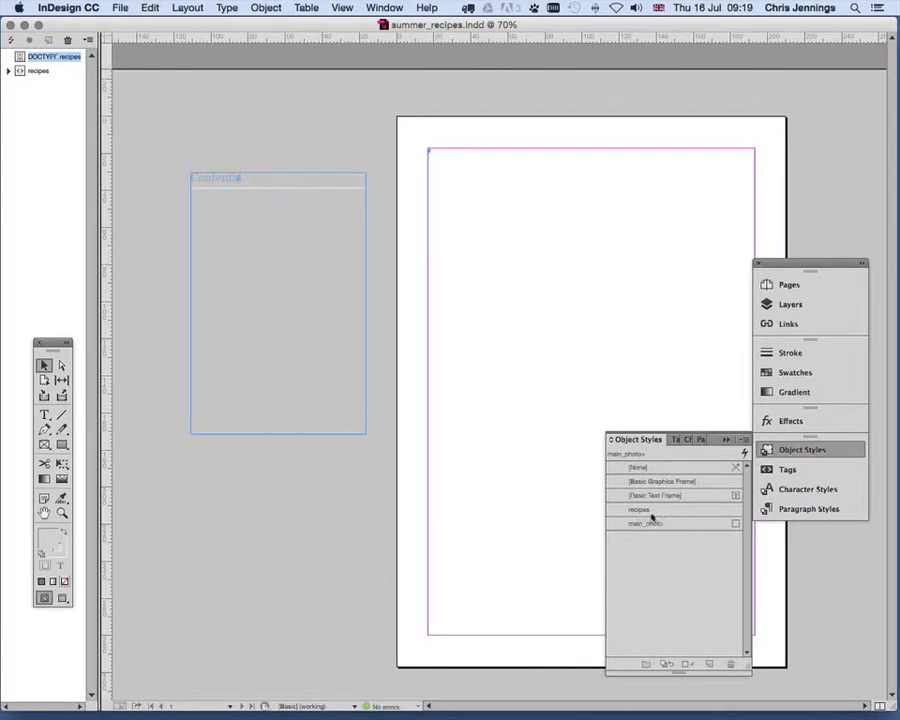
left_click(475, 190)
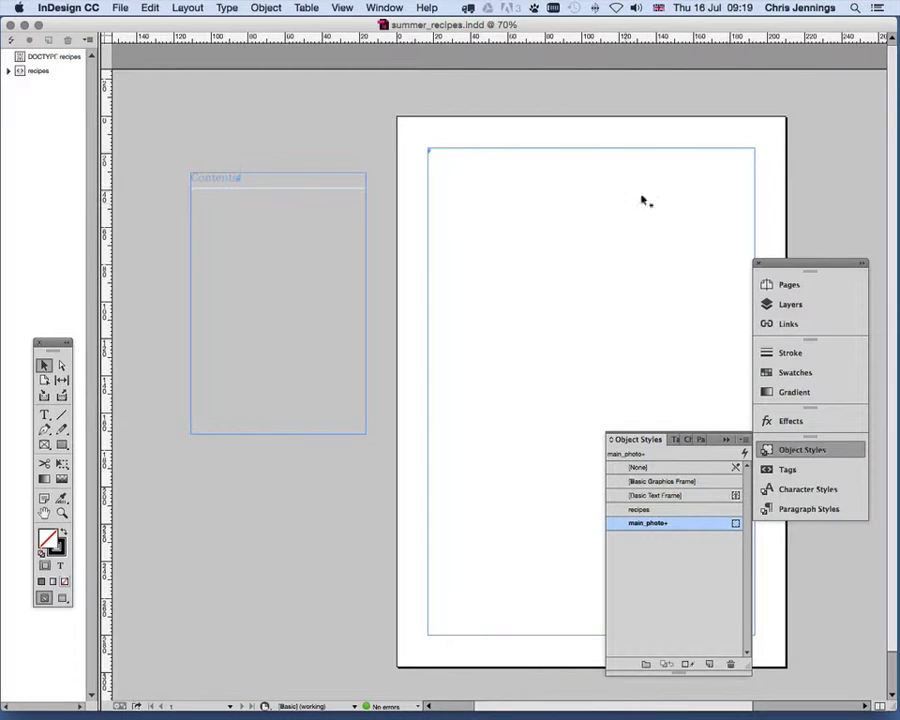
left_click(567, 176)
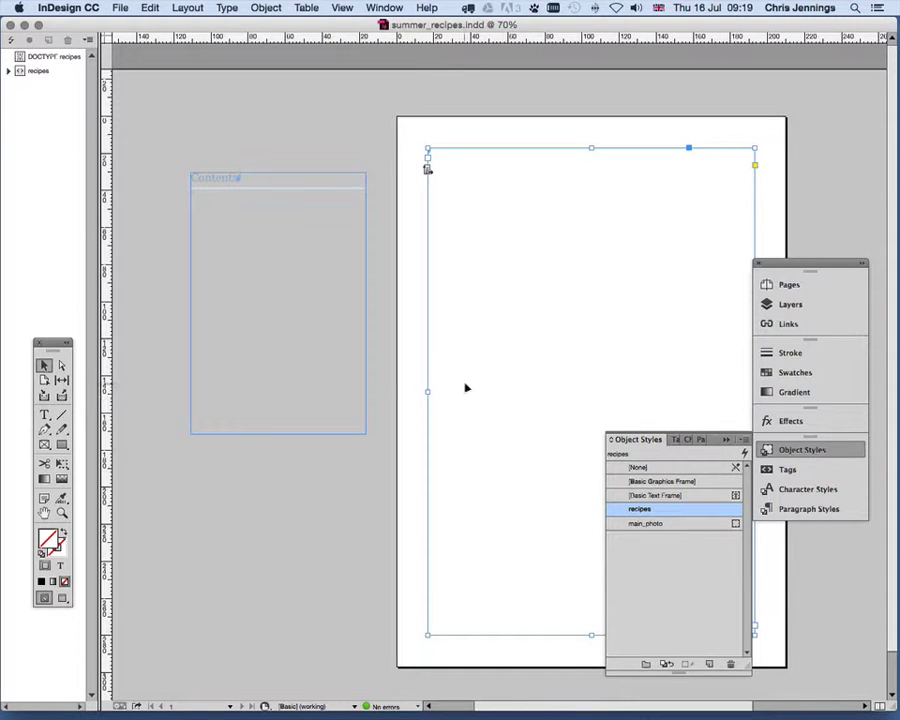
left_click(314, 133)
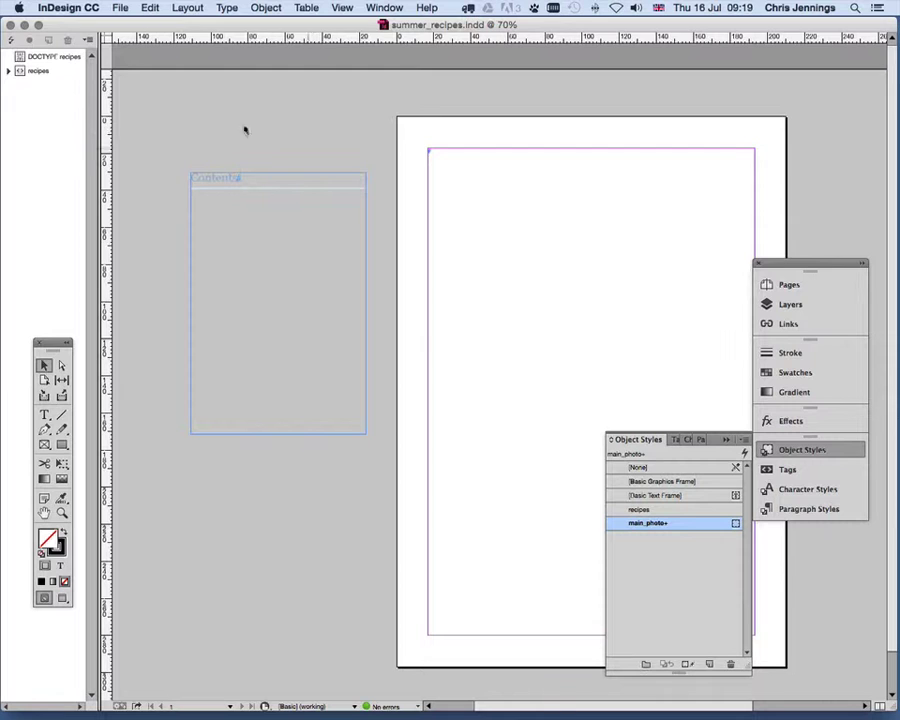
Import allrecipes.xml from the recipes folder in Merge Content mode, keeping the default XML import options.
left_click(89, 41)
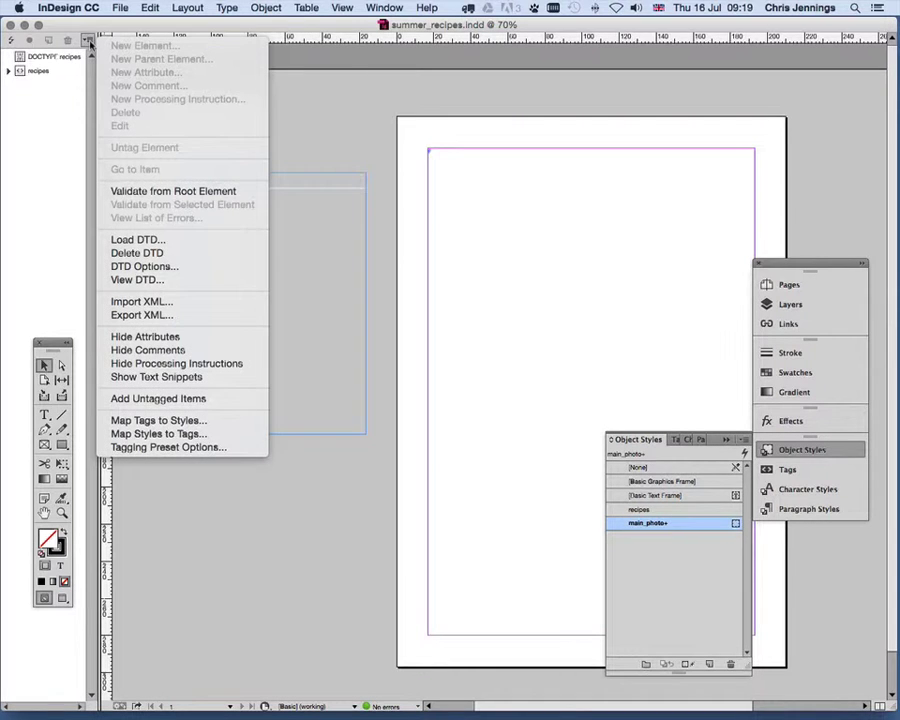
left_click(140, 302)
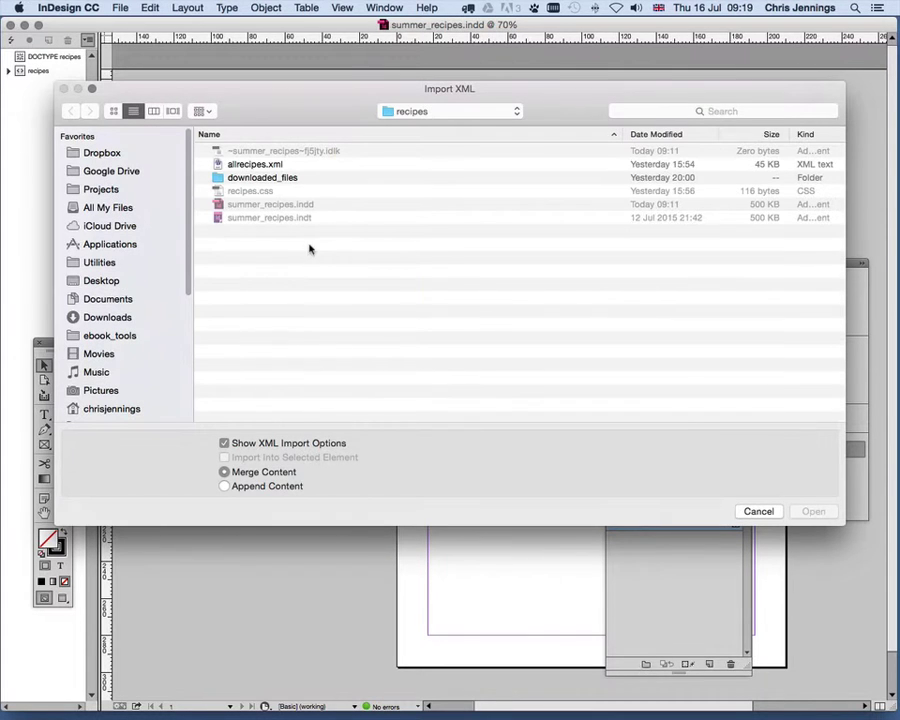
left_click(240, 164)
left_click(811, 515)
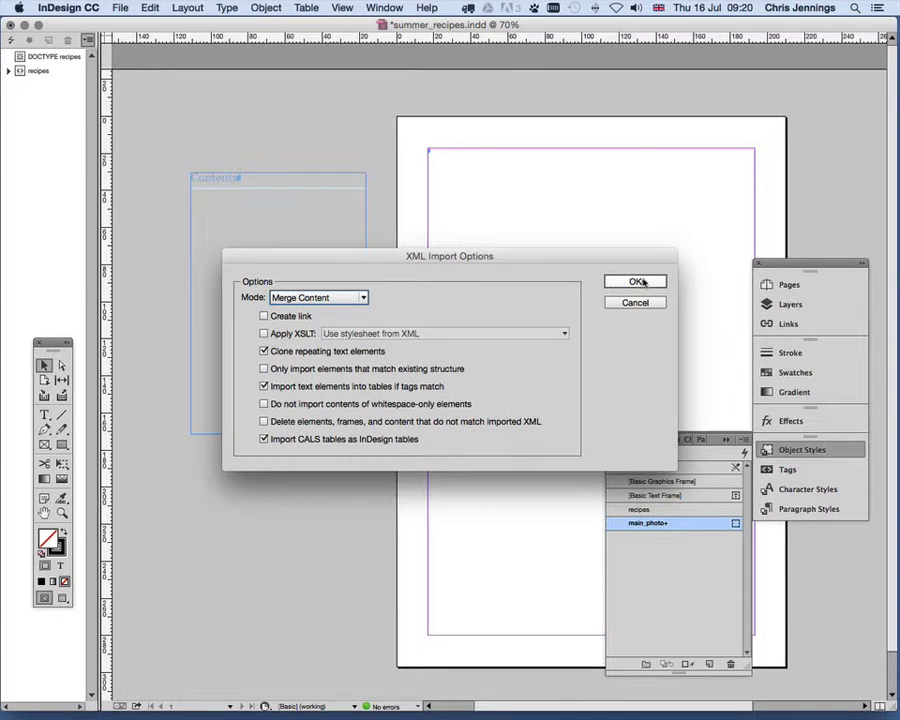
left_click(636, 283)
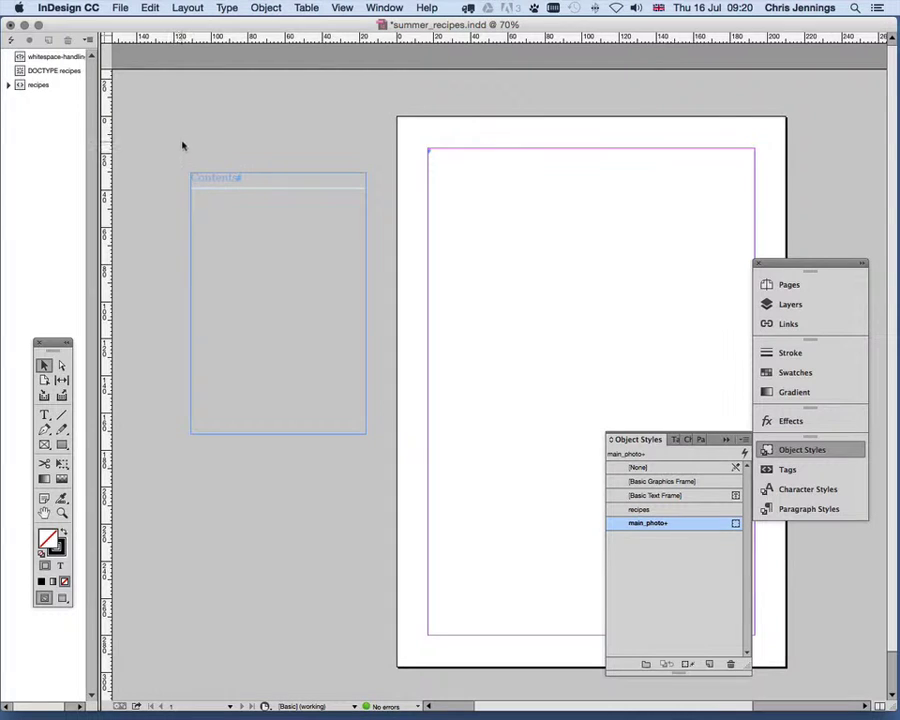
Inspect the attributes of the recipes element, its first recipe and main_photo in a widened structure pane, and collapse the tree and narrow the pane.
left_click(9, 86)
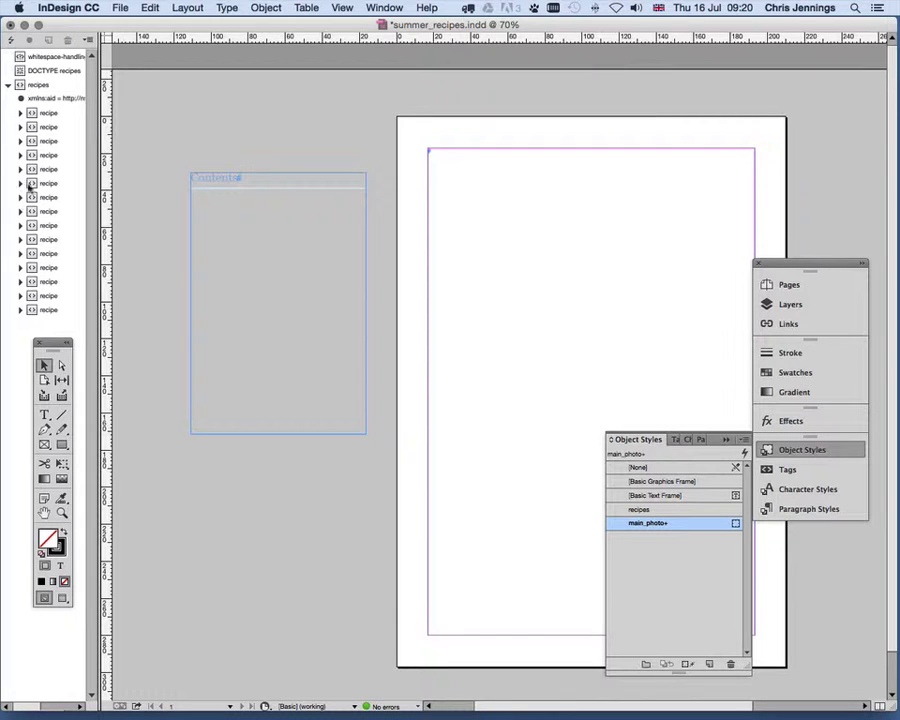
left_click(20, 113)
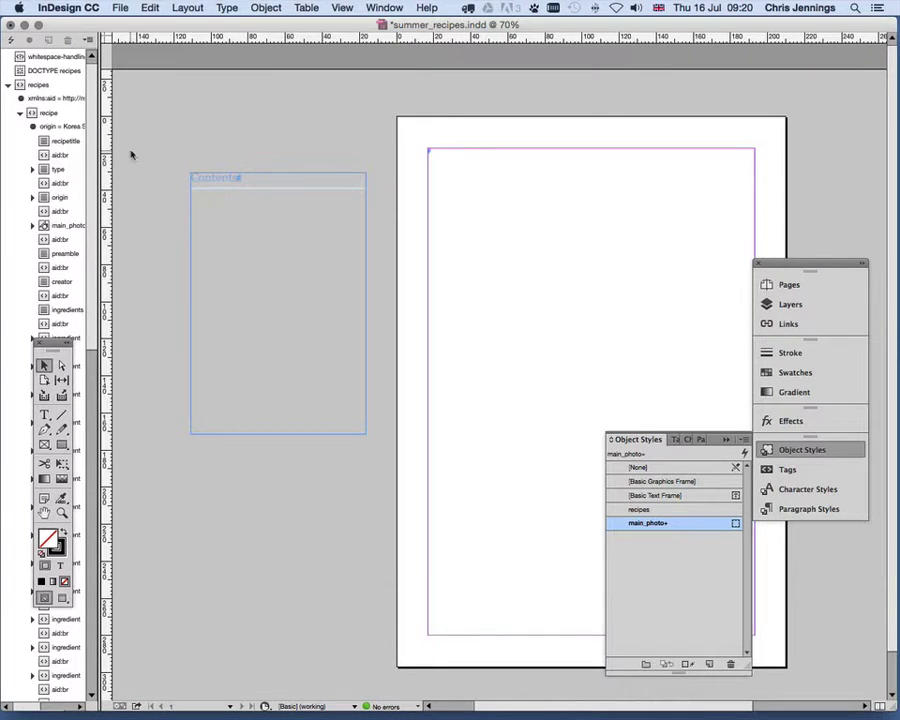
left_click_drag(100, 140, 156, 138)
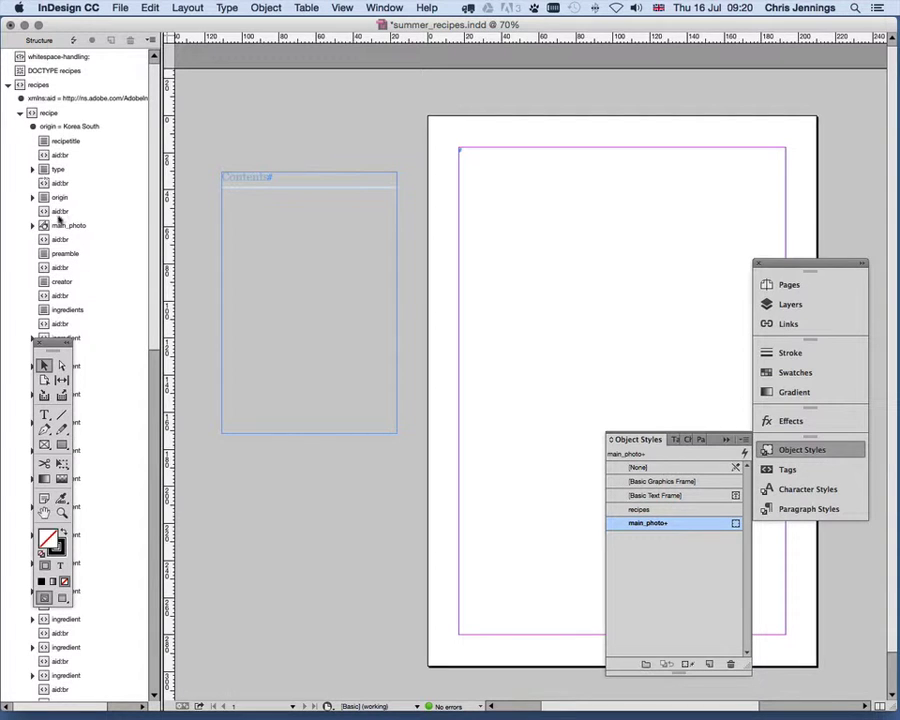
left_click(33, 226)
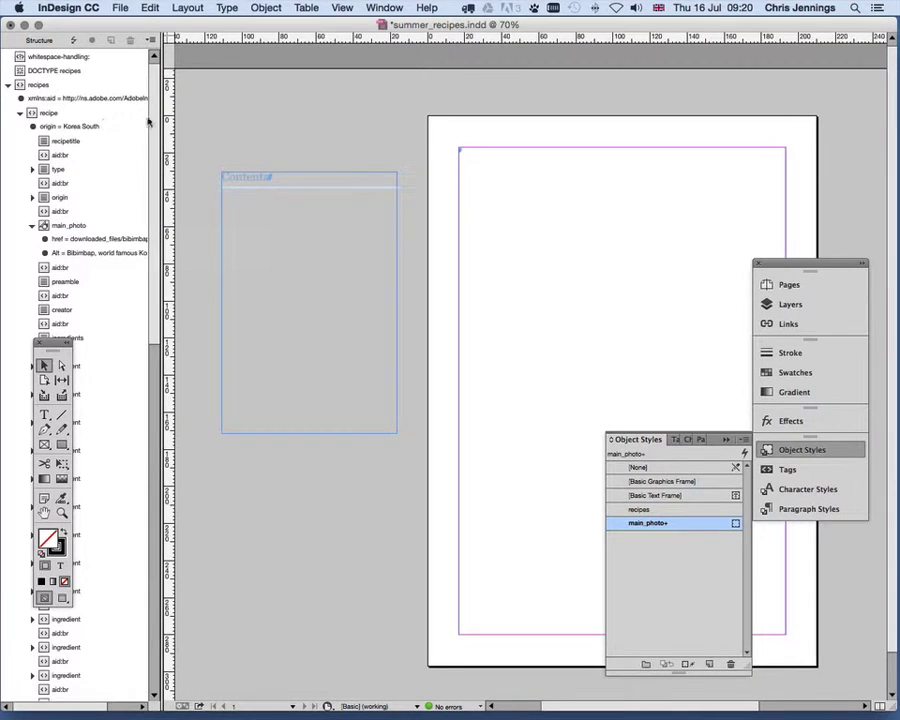
left_click_drag(163, 112, 210, 112)
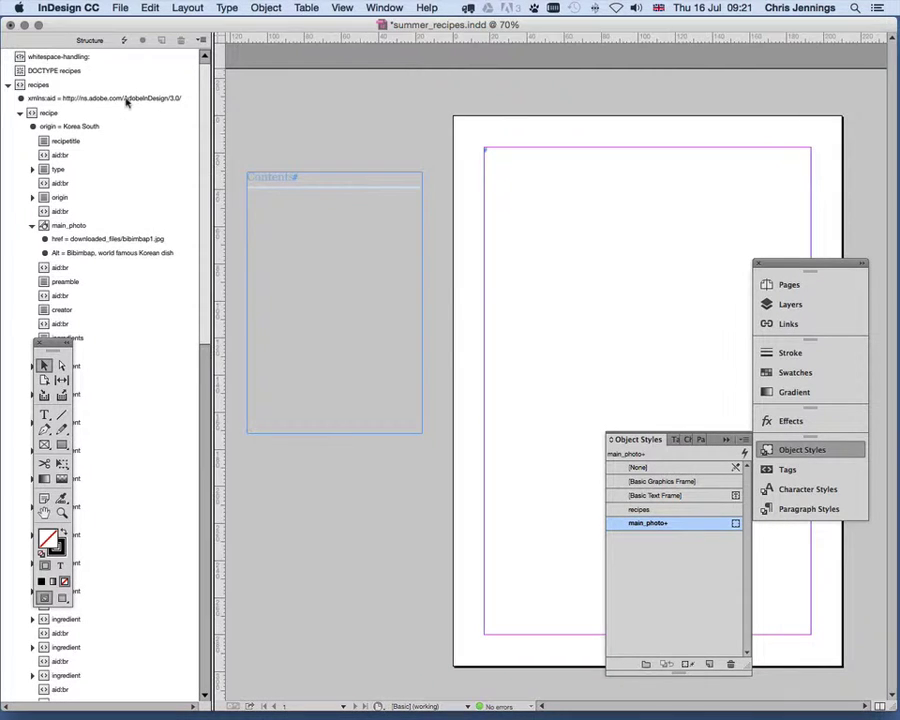
left_click(127, 99)
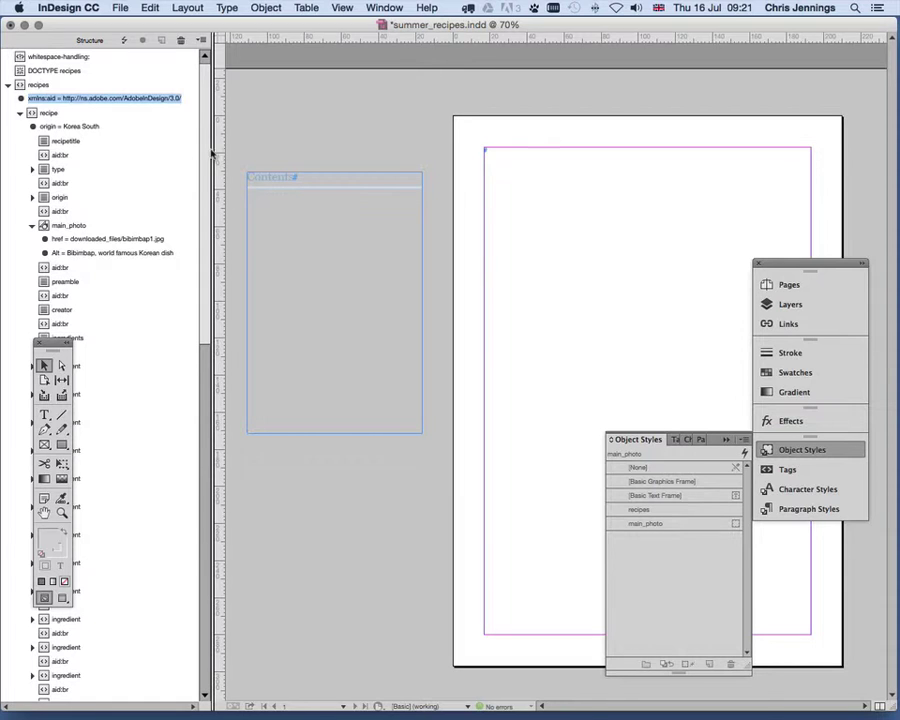
left_click(252, 143)
left_click(10, 86)
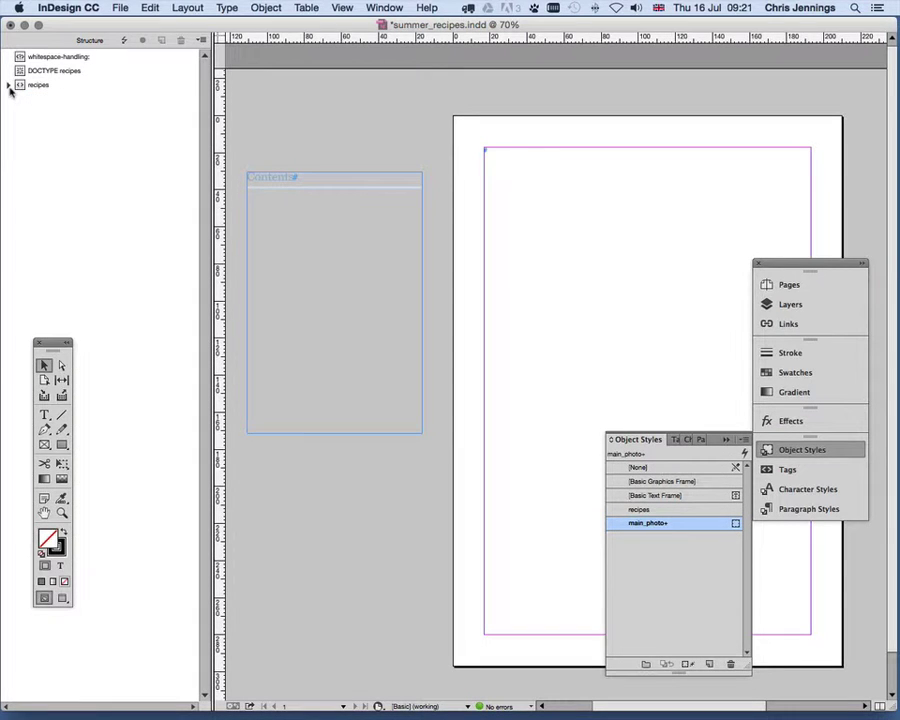
left_click_drag(213, 139, 88, 140)
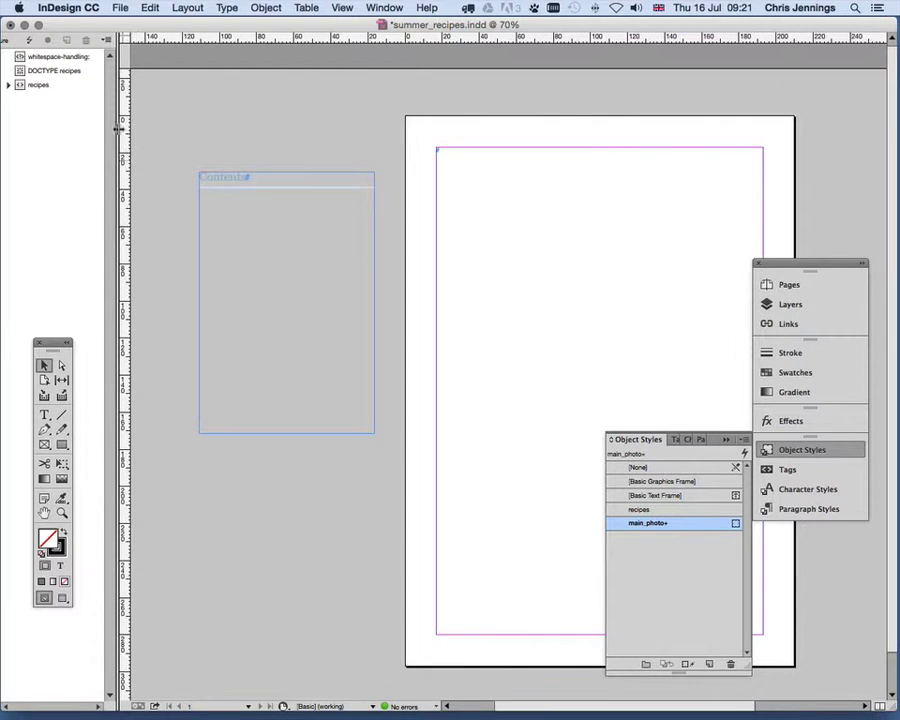
Place the recipes element from the XML structure into the main text frame on the first page.
left_click(22, 85)
left_click_drag(22, 85, 597, 174)
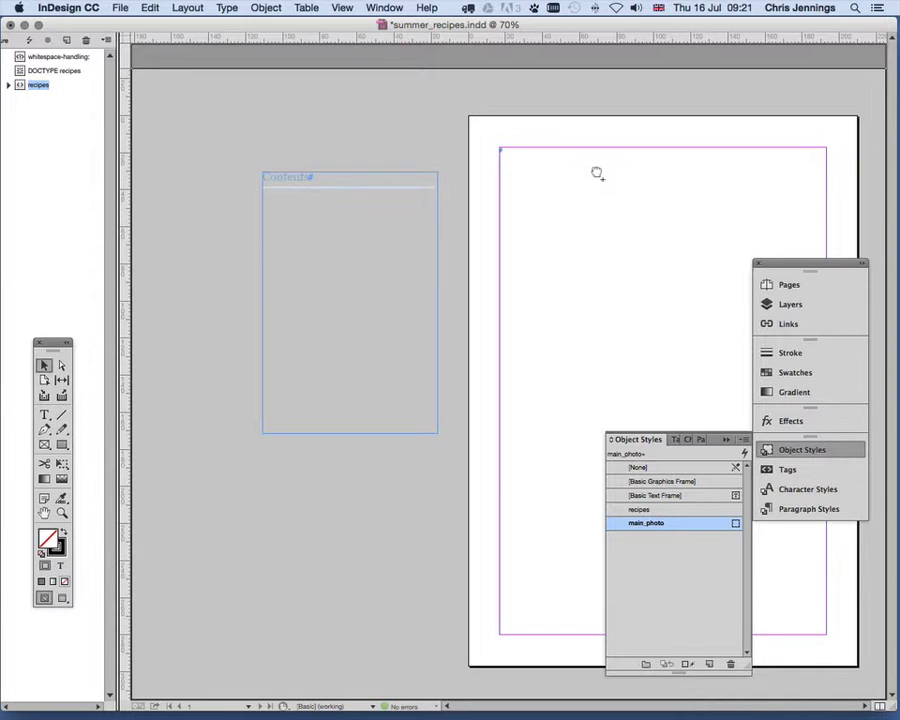
left_click_drag(597, 174, 598, 176)
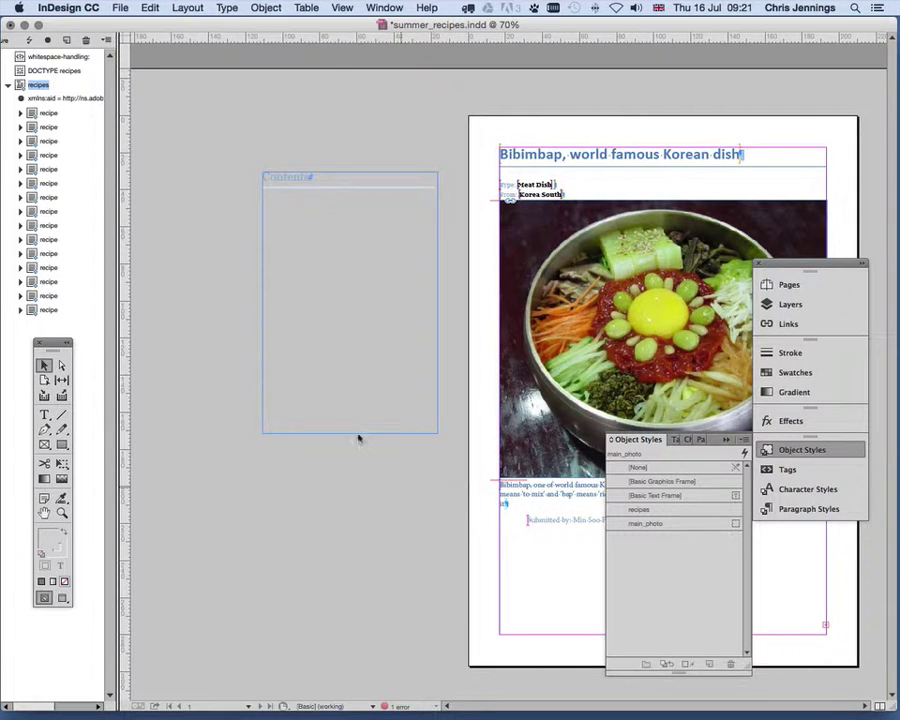
Examine the layout of the placed recipes across the document's pages, including photos, ingredients and methods.
scroll(359, 437, "left", 1)
scroll(412, 536, "right", 4)
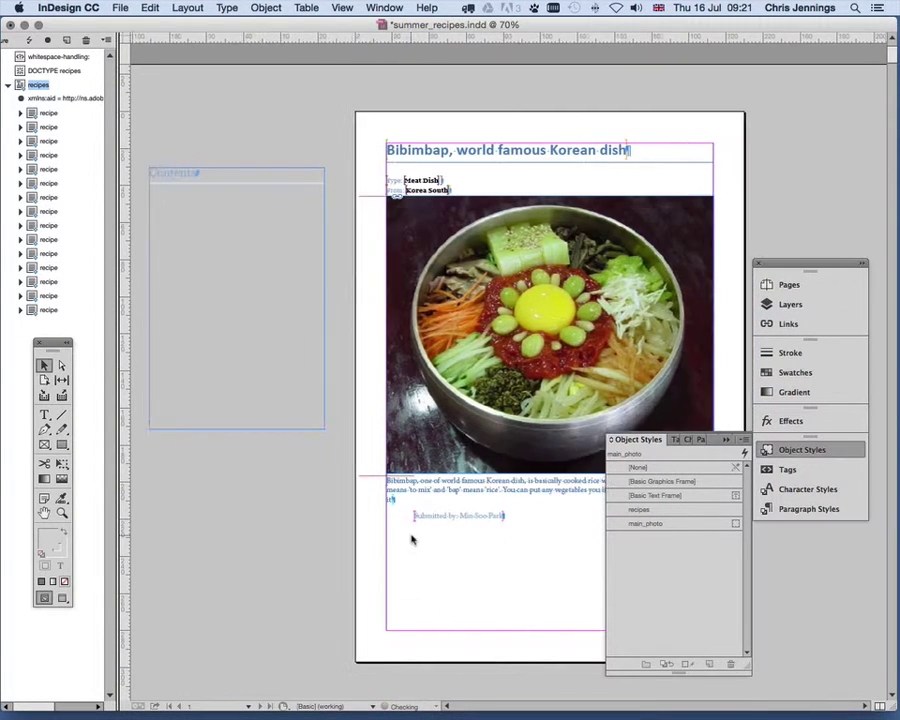
scroll(411, 540, "right", 1)
scroll(378, 286, "down", 8)
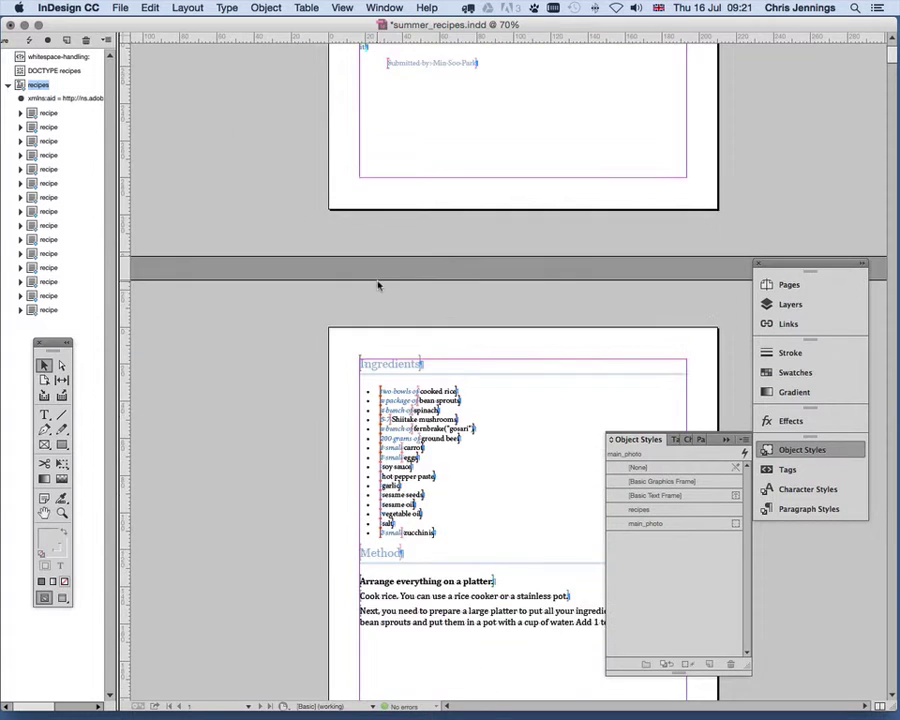
scroll(378, 286, "down", 20)
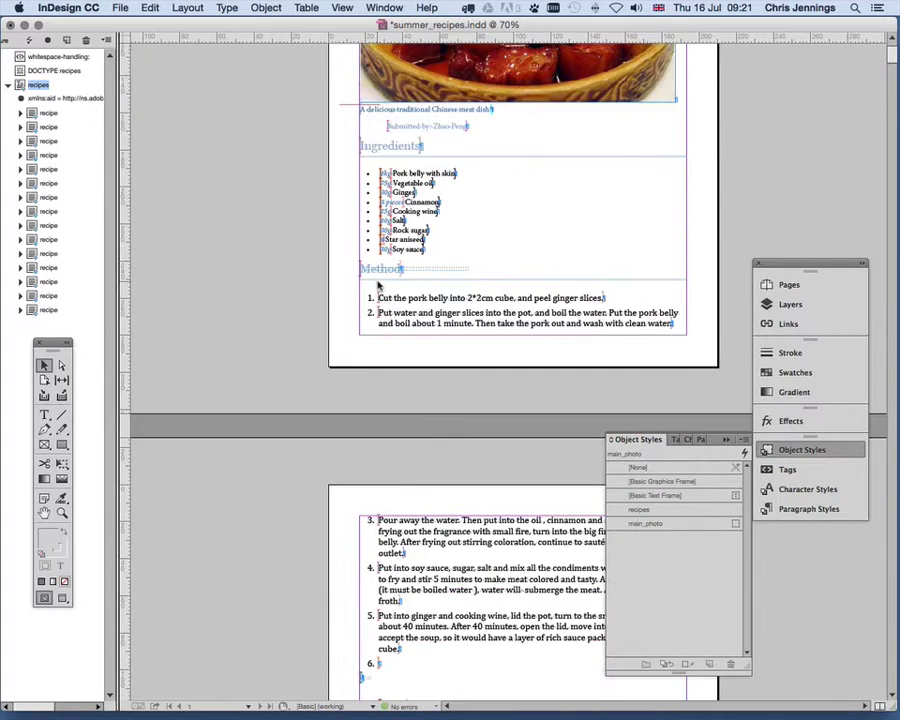
Review the remaining recipe pages, from the braised pork belly to the plantain porridge, for photo placement, spacing and method lists.
scroll(378, 286, "down", 20)
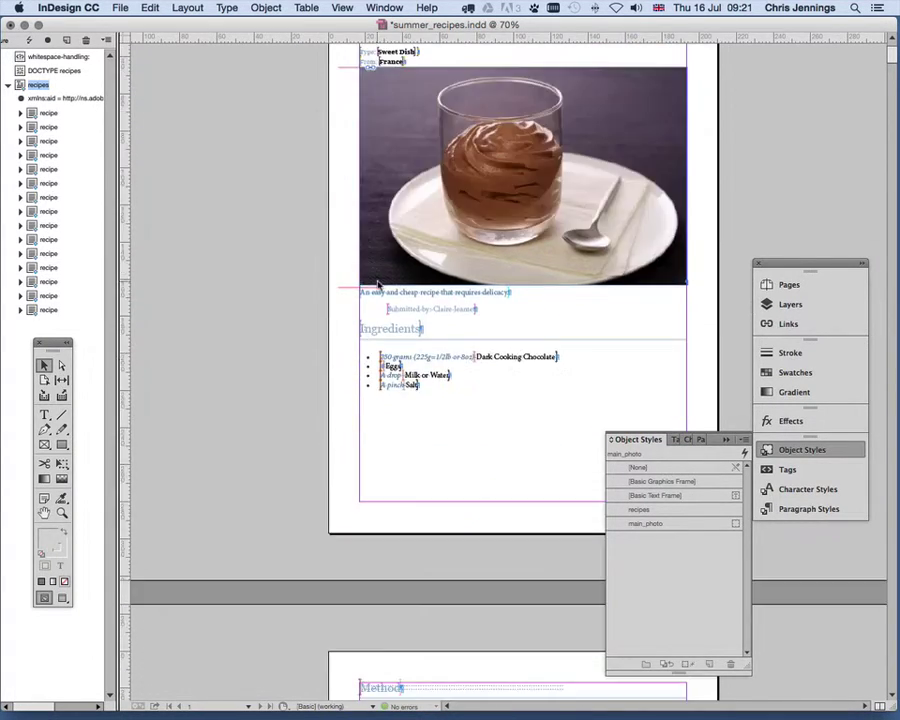
scroll(378, 286, "down", 20)
scroll(378, 286, "down", 10)
scroll(378, 286, "down", 10)
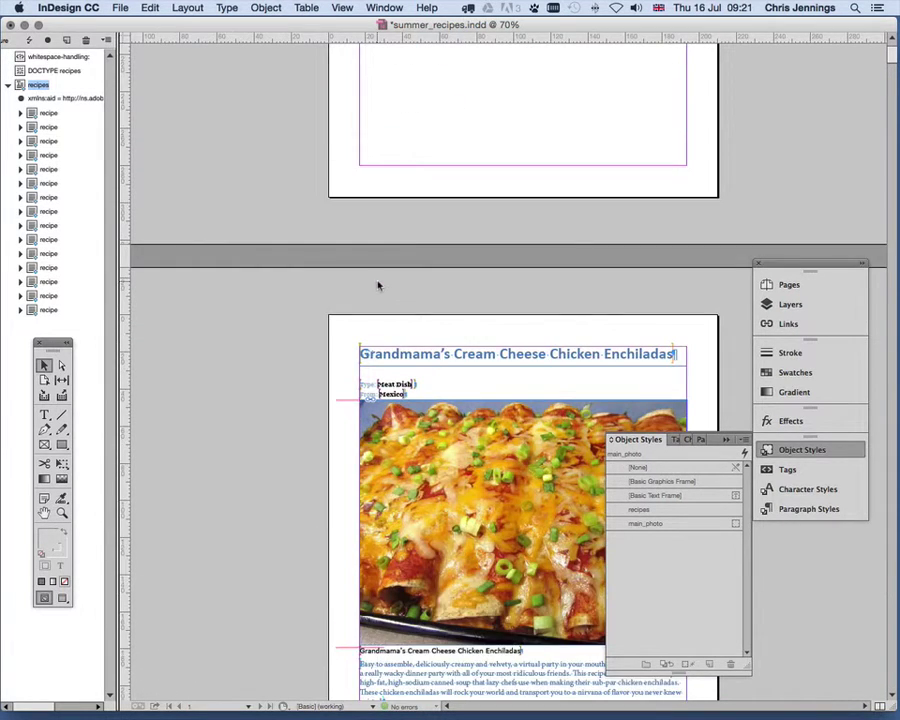
scroll(378, 286, "down", 20)
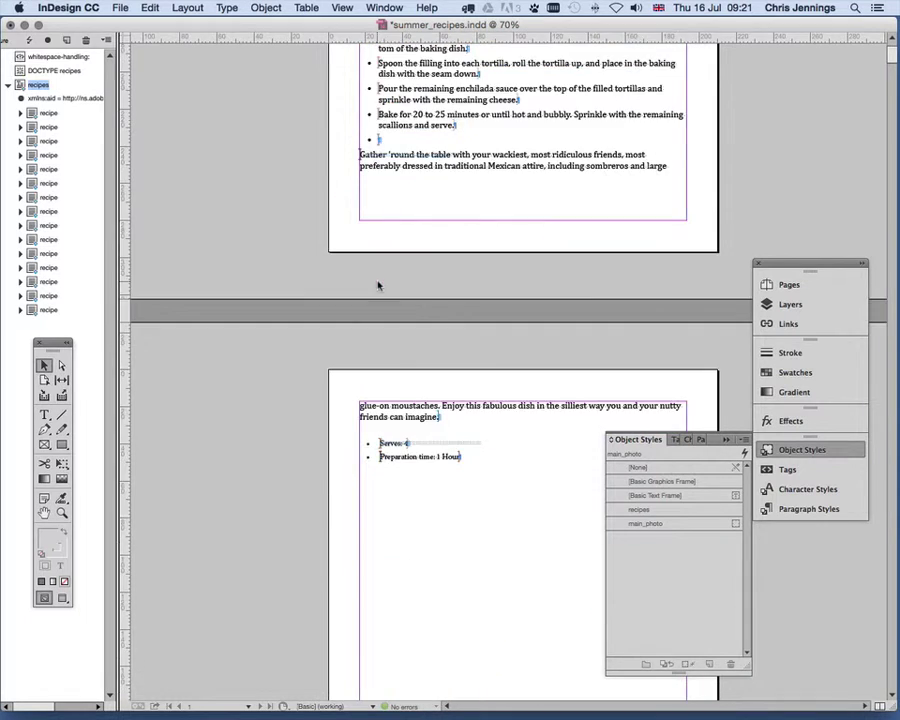
scroll(378, 286, "down", 20)
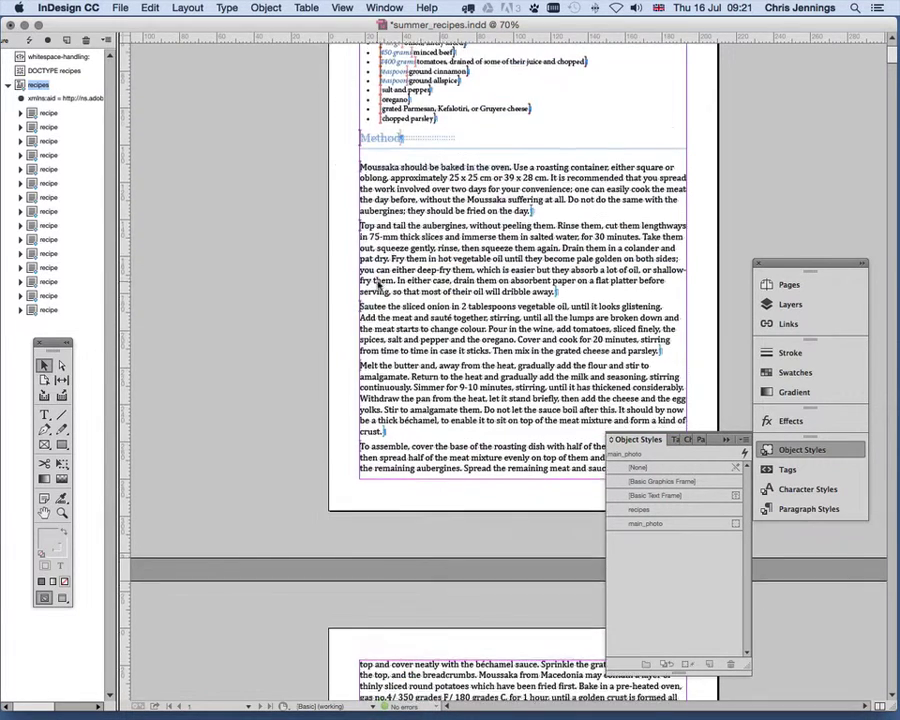
scroll(378, 286, "down", 20)
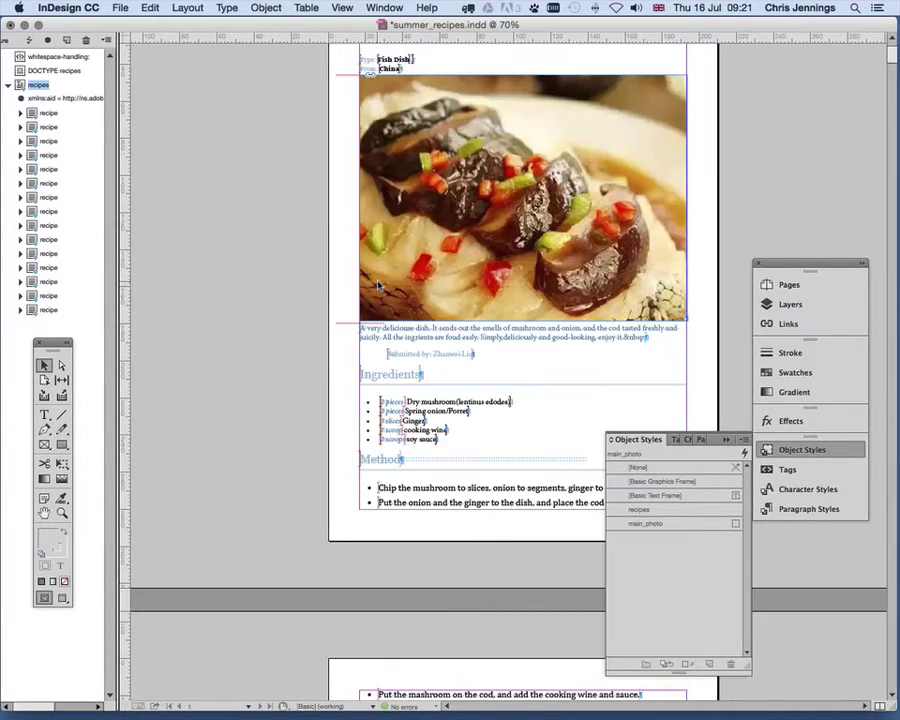
scroll(378, 286, "down", 15)
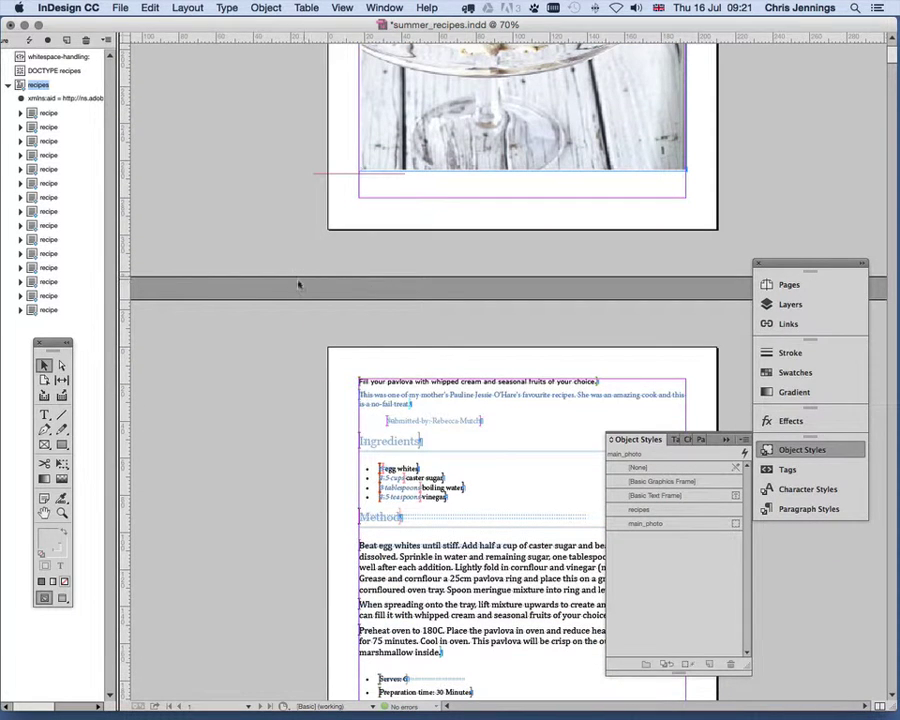
scroll(291, 285, "down", 20)
scroll(291, 285, "down", 15)
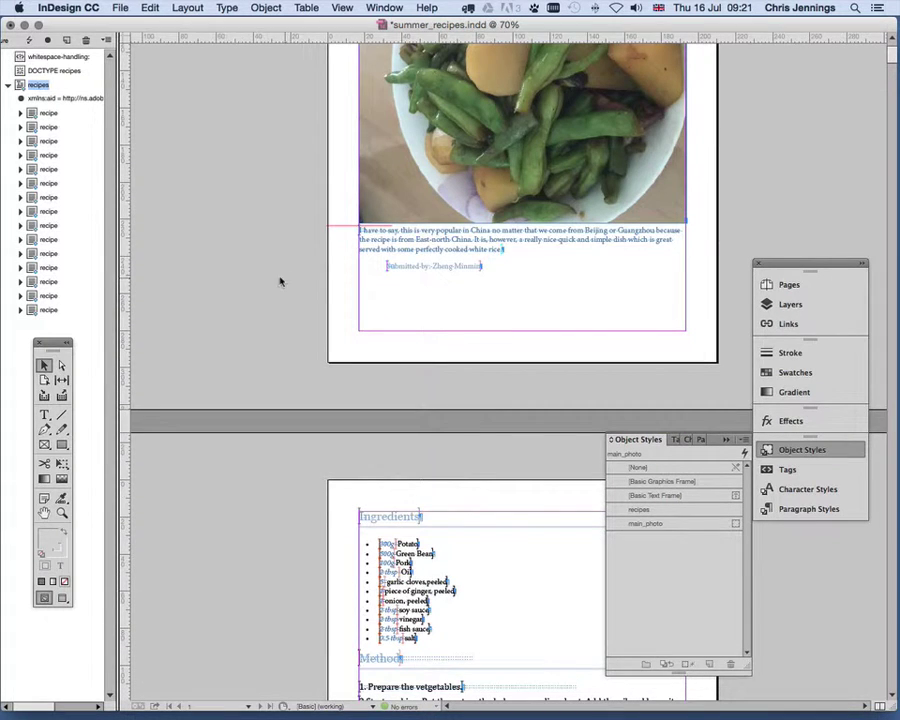
scroll(296, 236, "down", 2)
scroll(296, 236, "down", 20)
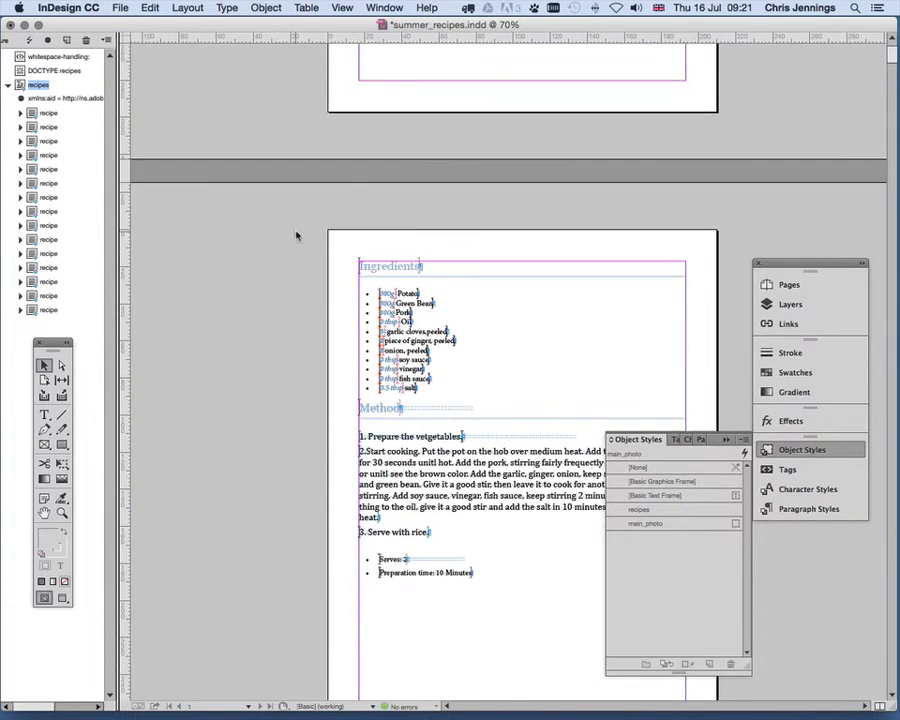
scroll(296, 236, "down", 20)
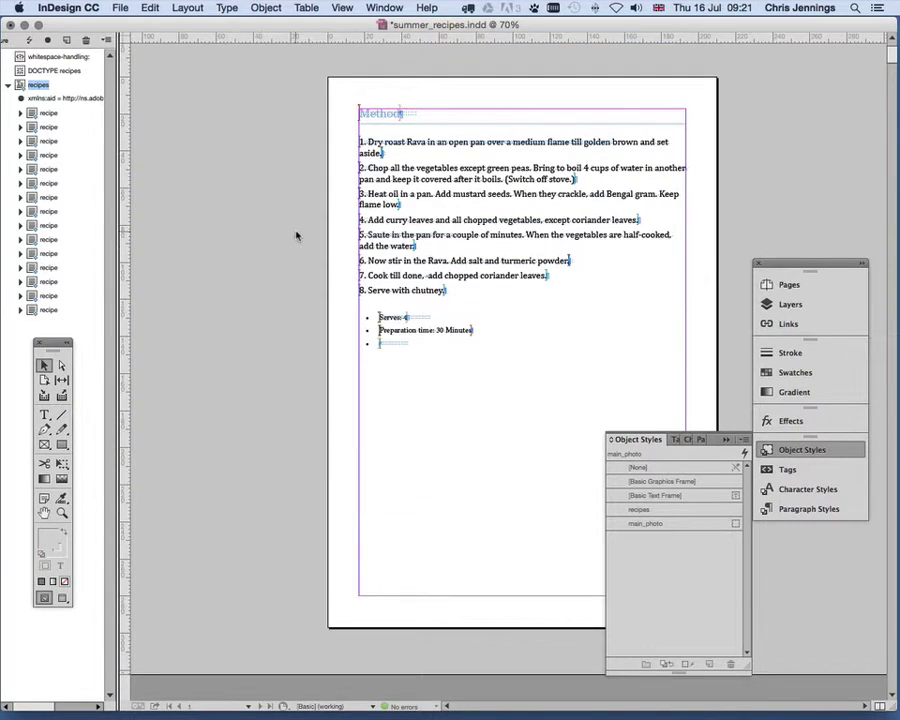
scroll(296, 236, "down", 20)
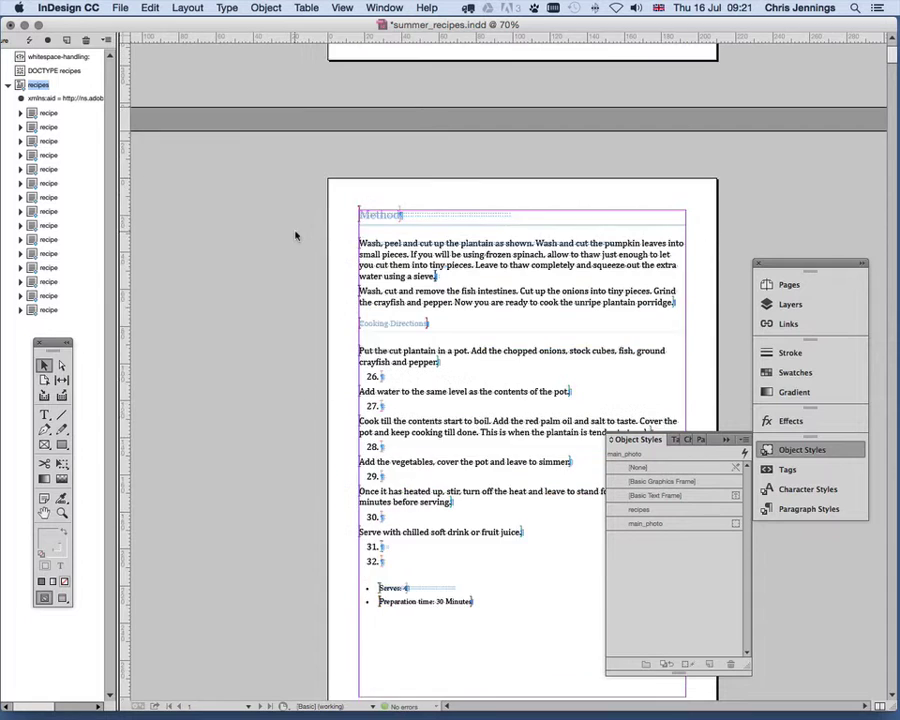
scroll(293, 237, "down", 20)
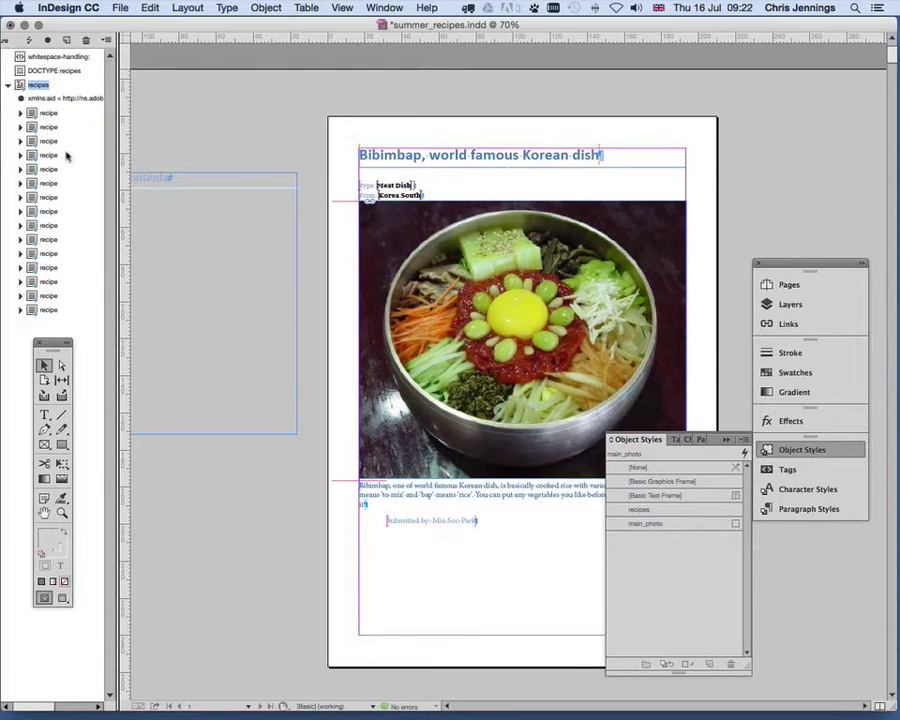
Select the Bibimbap photo frame on the first recipe page and apply the main_photo object style to it.
left_click(401, 234)
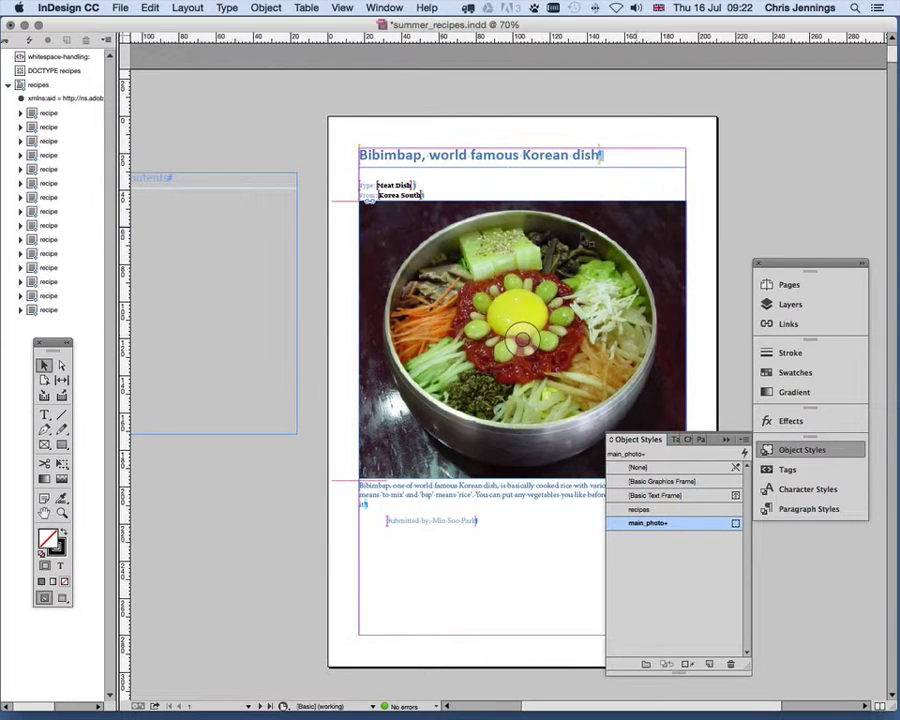
left_click(400, 225)
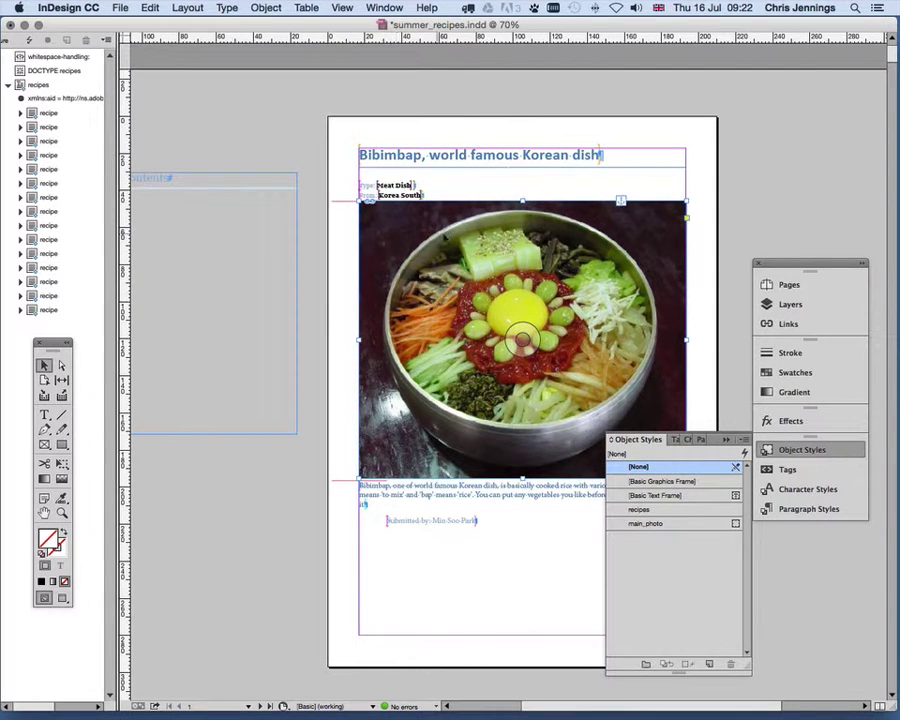
left_click(641, 524)
scroll(521, 377, "down", 1)
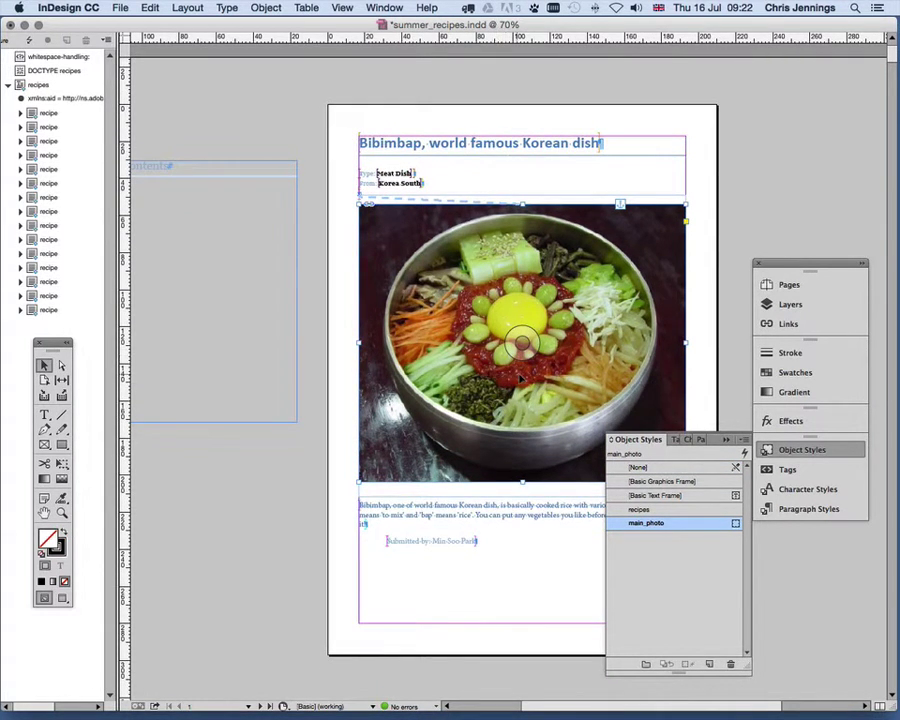
Reapply the main_photo object style to the pork belly and Chocolate Mousse photos, clearing their overrides.
scroll(521, 377, "down", 20)
scroll(476, 242, "down", 10)
scroll(474, 241, "up", 4)
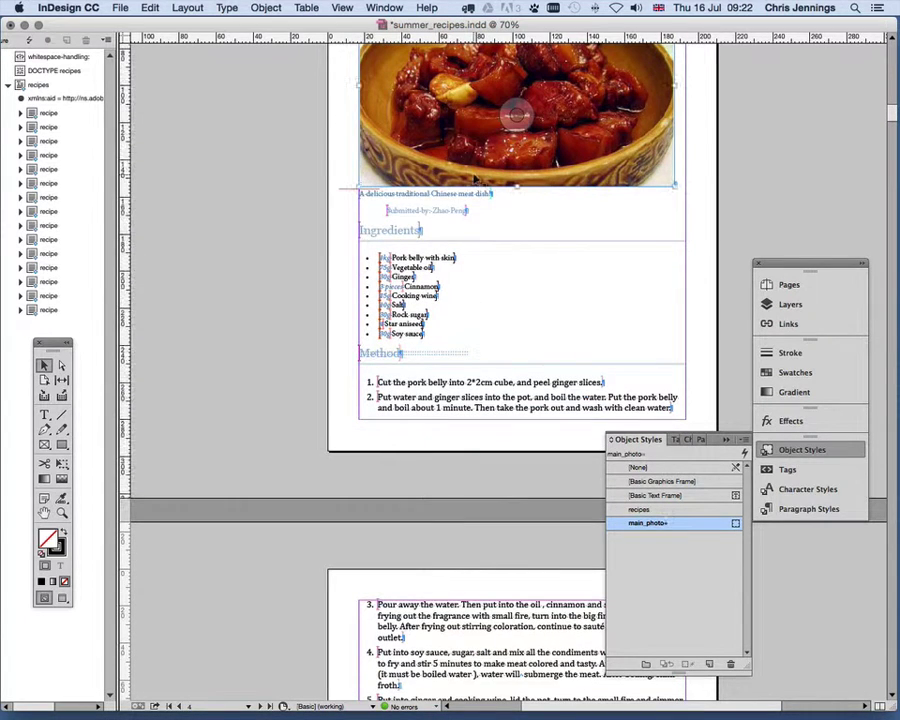
left_click(649, 522)
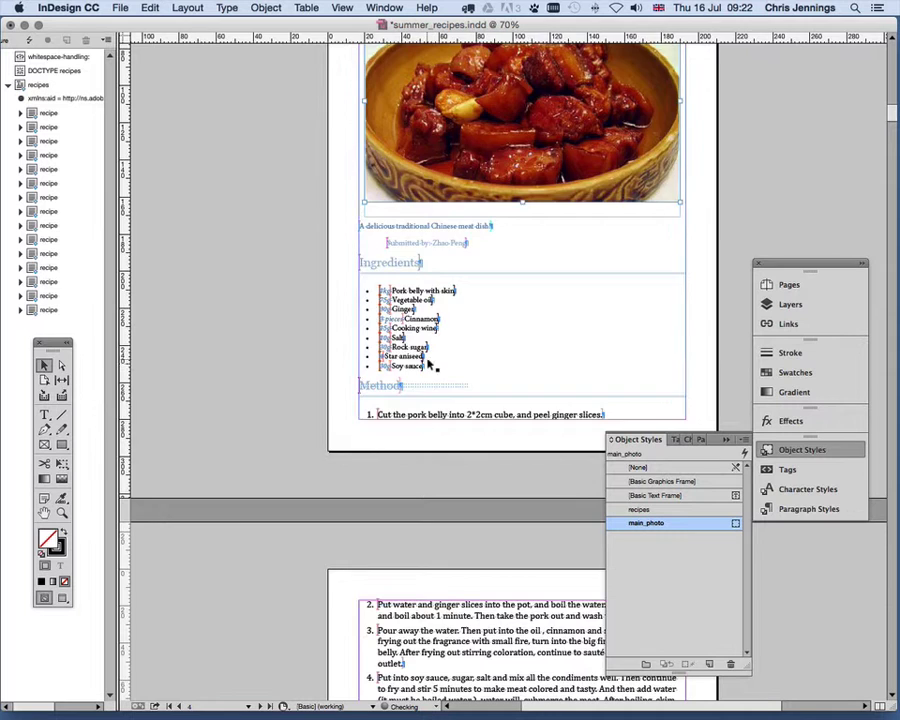
scroll(428, 365, "down", 15)
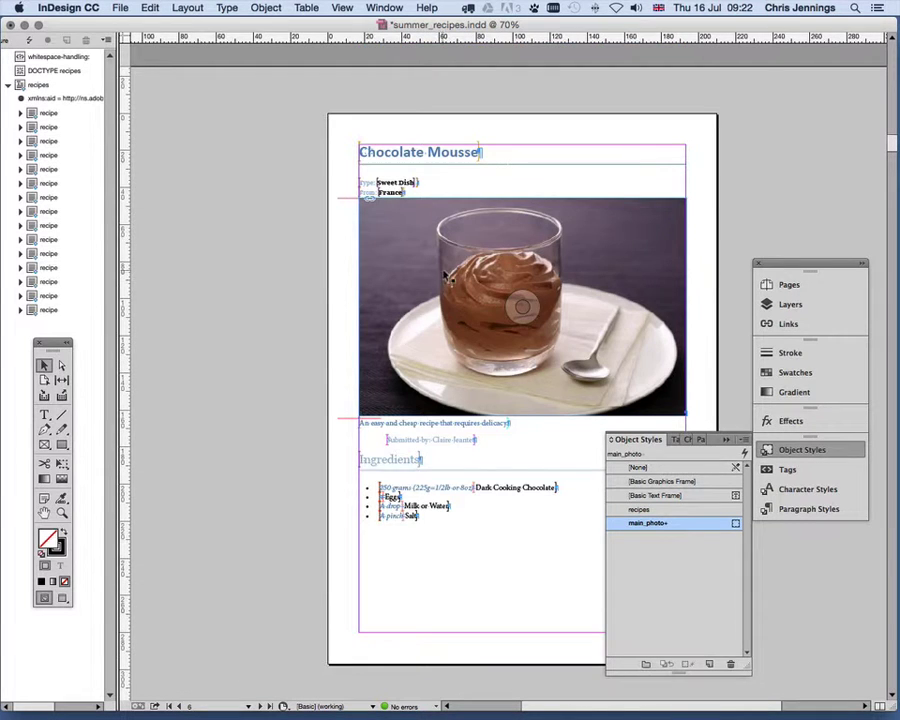
left_click(448, 276)
left_click(648, 522)
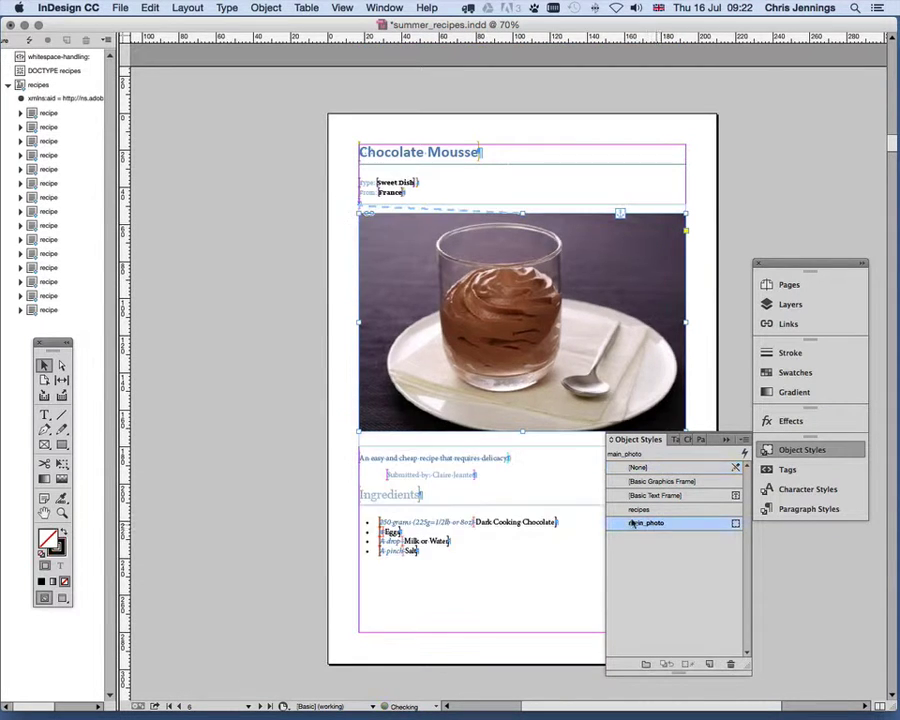
Apply the main_photo object style without overrides to the Dabeli and Grandmama's Cream Cheese Chicken Enchiladas photos.
scroll(459, 325, "down", 10)
scroll(455, 330, "down", 5)
left_click(455, 335)
left_click(673, 524)
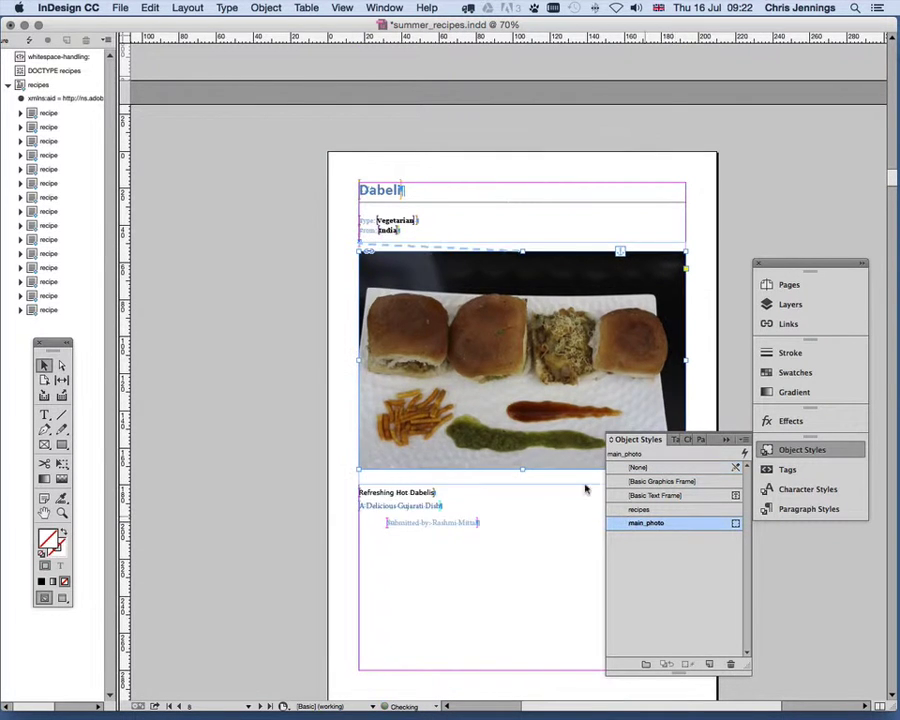
scroll(489, 418, "down", 5)
scroll(490, 422, "down", 8)
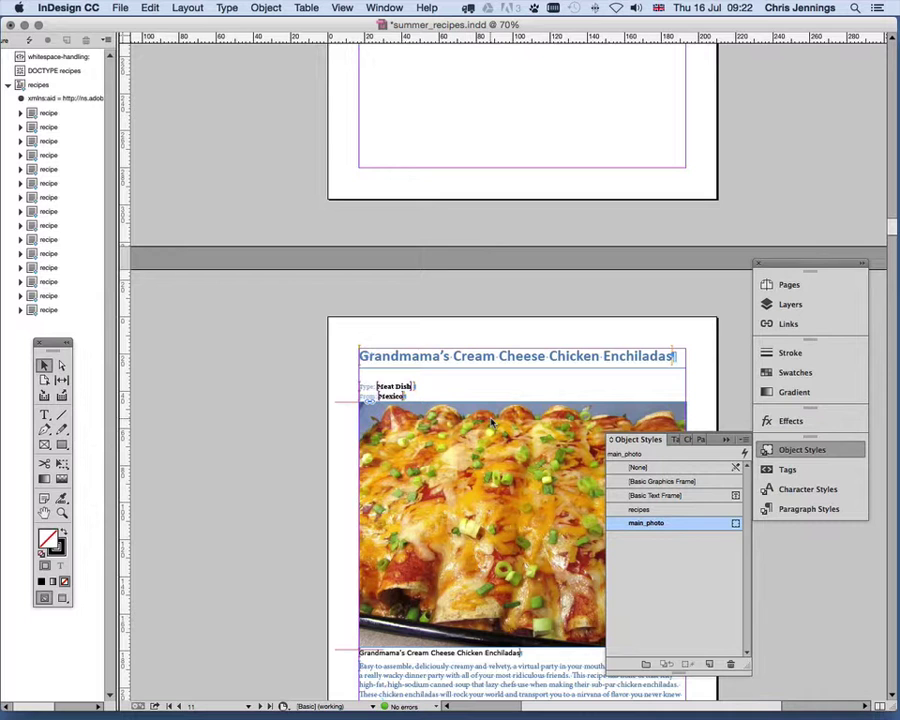
left_click(565, 475)
left_click(660, 524)
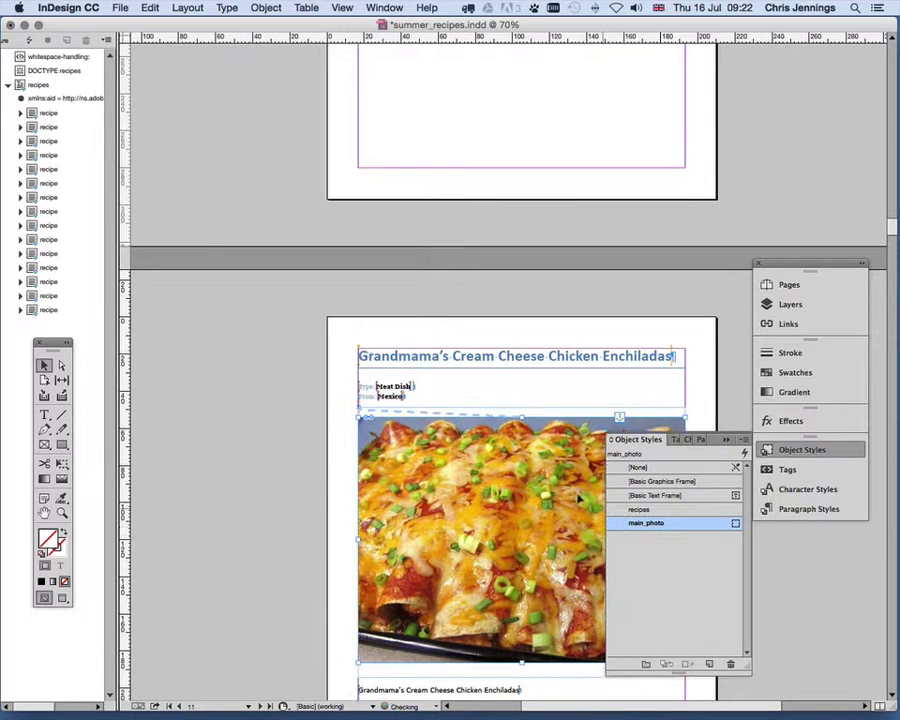
Apply the main_photo object style without overrides to the Moussaka photo.
scroll(526, 528, "down", 10)
scroll(532, 470, "down", 10)
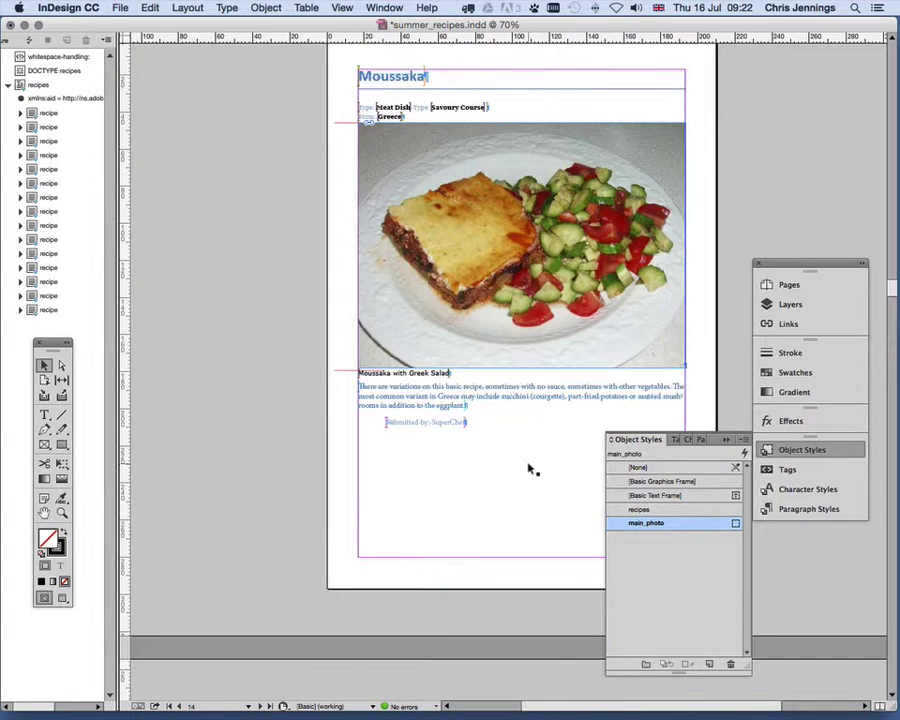
left_click(484, 316)
left_click(660, 524)
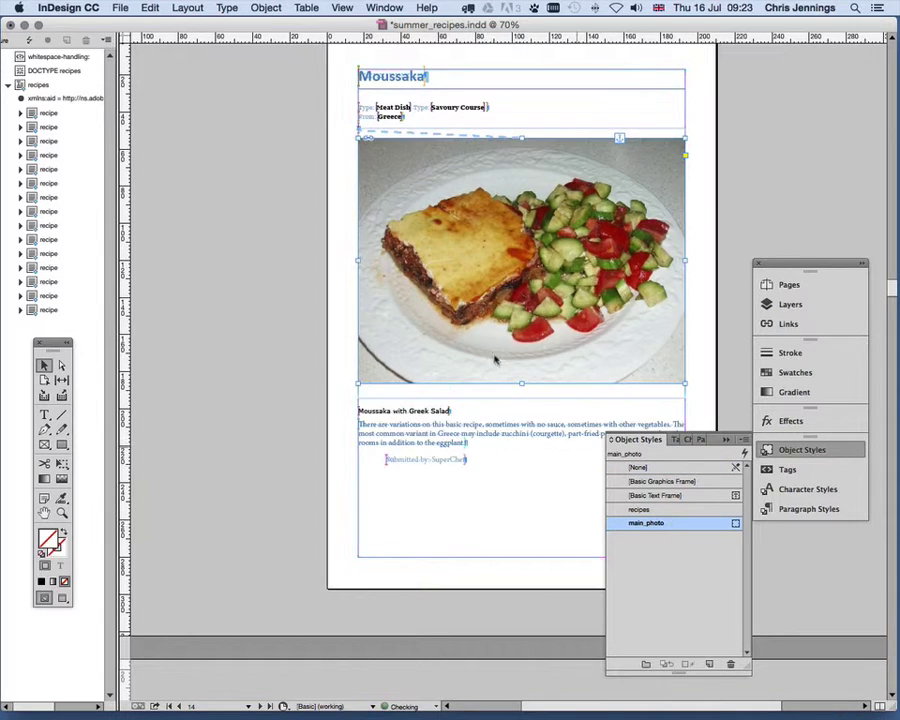
Reapply the main_photo object style to the full-page pavlova photo, clearing its overrides.
scroll(468, 326, "up", 6)
scroll(468, 326, "up", 10)
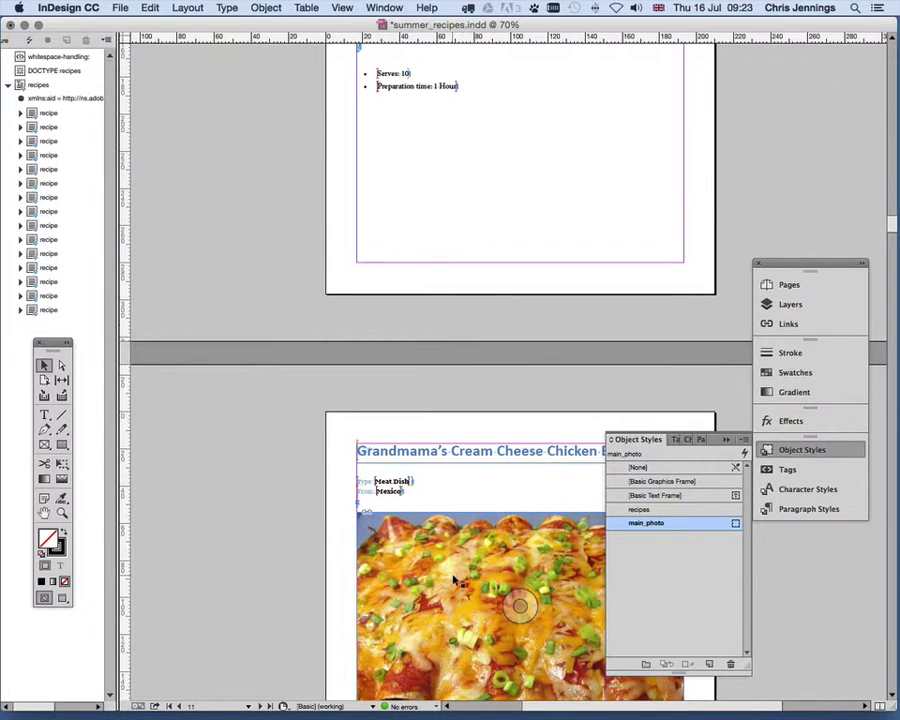
scroll(525, 452, "down", 20)
scroll(525, 452, "down", 20)
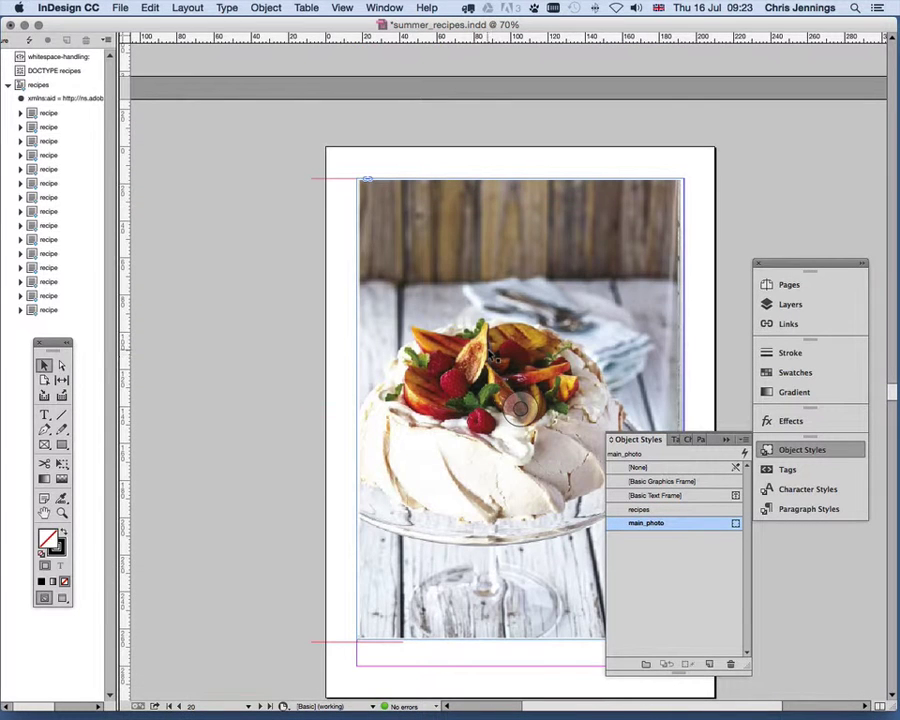
left_click(520, 408)
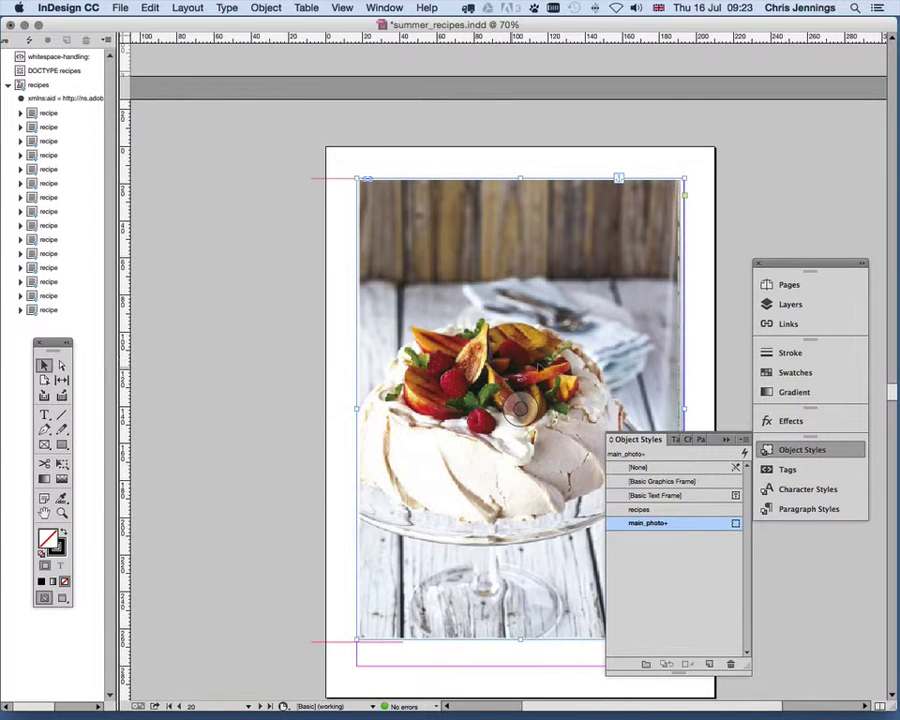
left_click(642, 524)
key("shift+Page_Down")
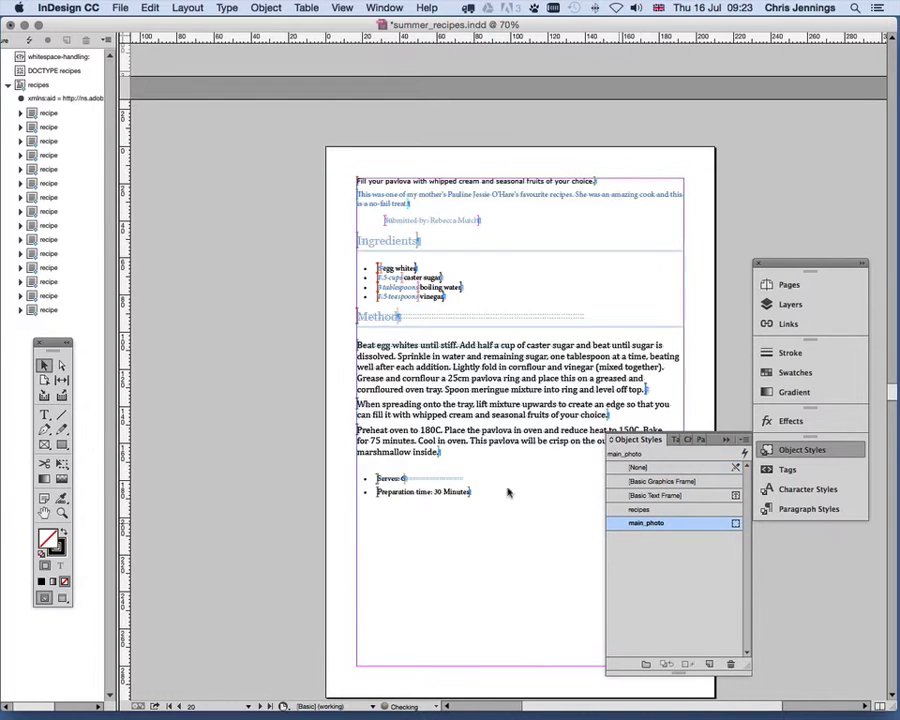
Reapply the main_photo object style to the Pork Fried Chilli photo, clearing its overrides.
scroll(446, 368, "up", 5)
key("shift+Page_Up")
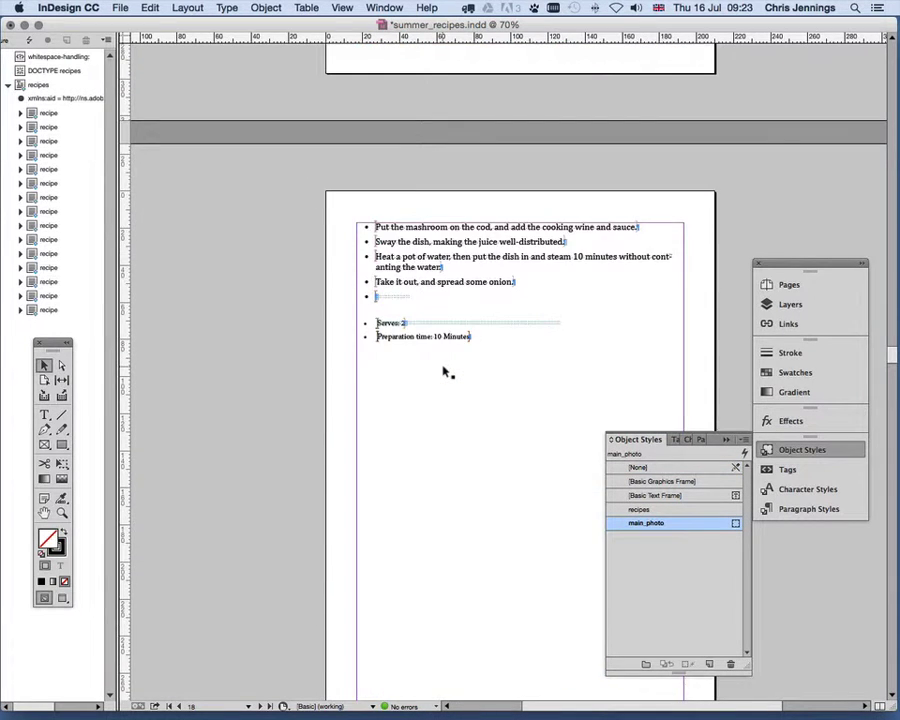
scroll(445, 370, "down", 10)
scroll(446, 368, "down", 10)
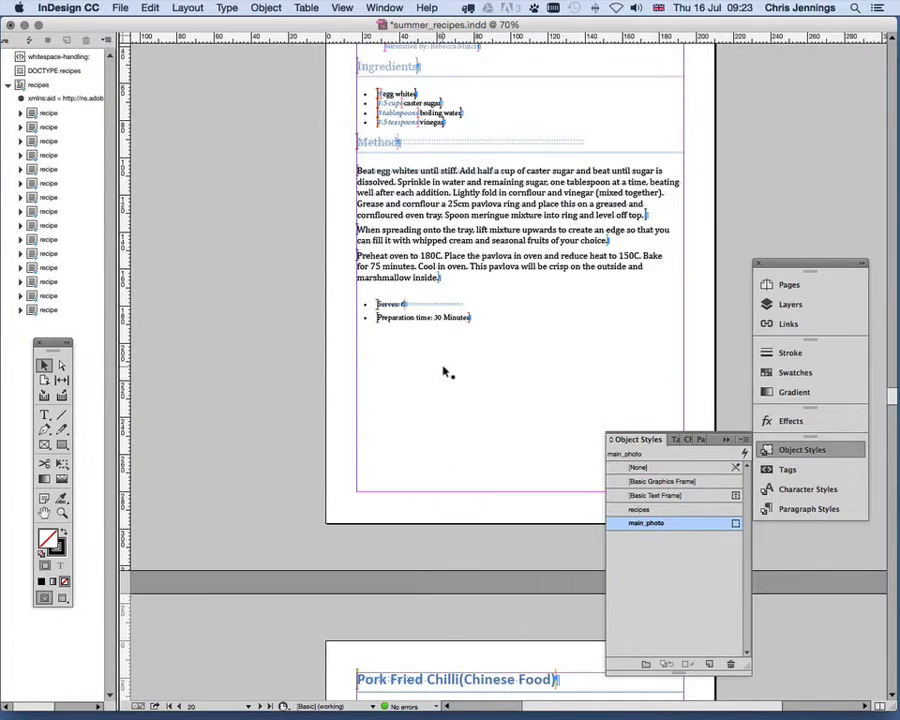
left_click(367, 115)
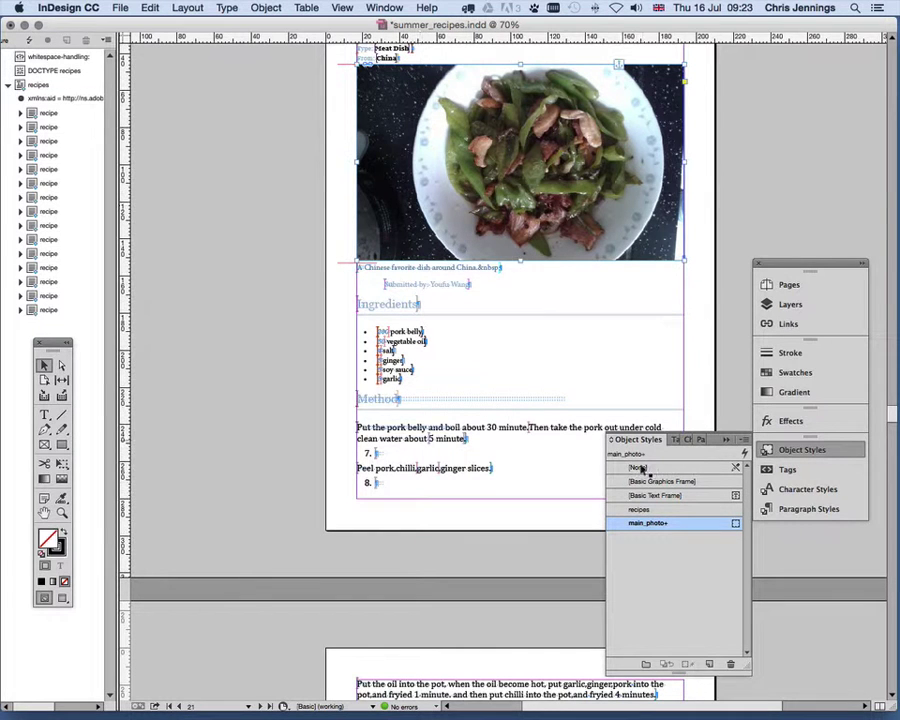
left_click(648, 522)
scroll(406, 368, "down", 20)
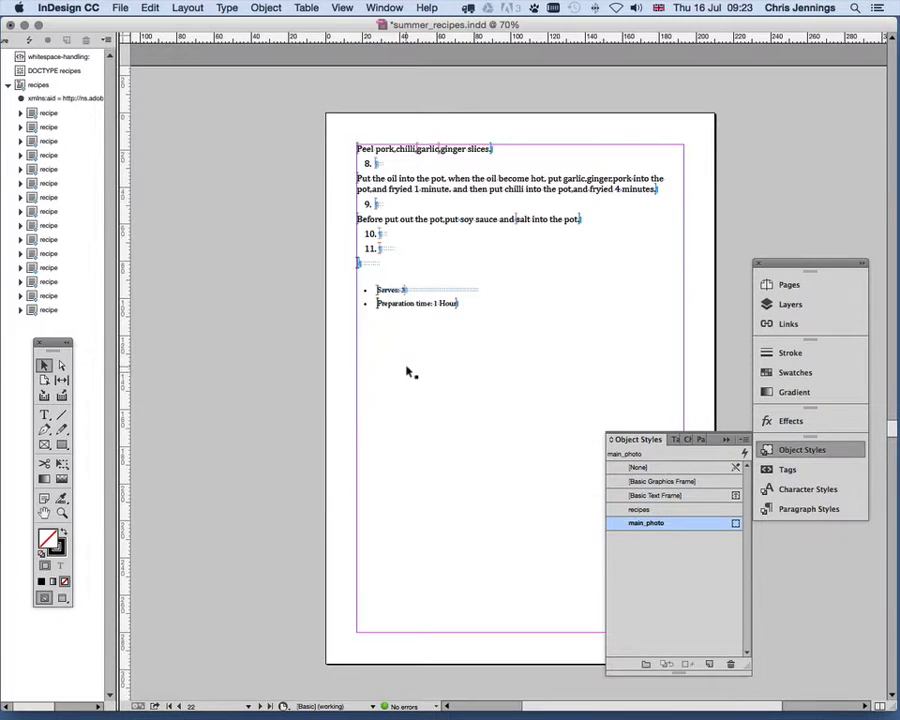
Apply the main_photo object style to the Potato Pole Bean with Pork photo.
scroll(414, 330, "up", 5)
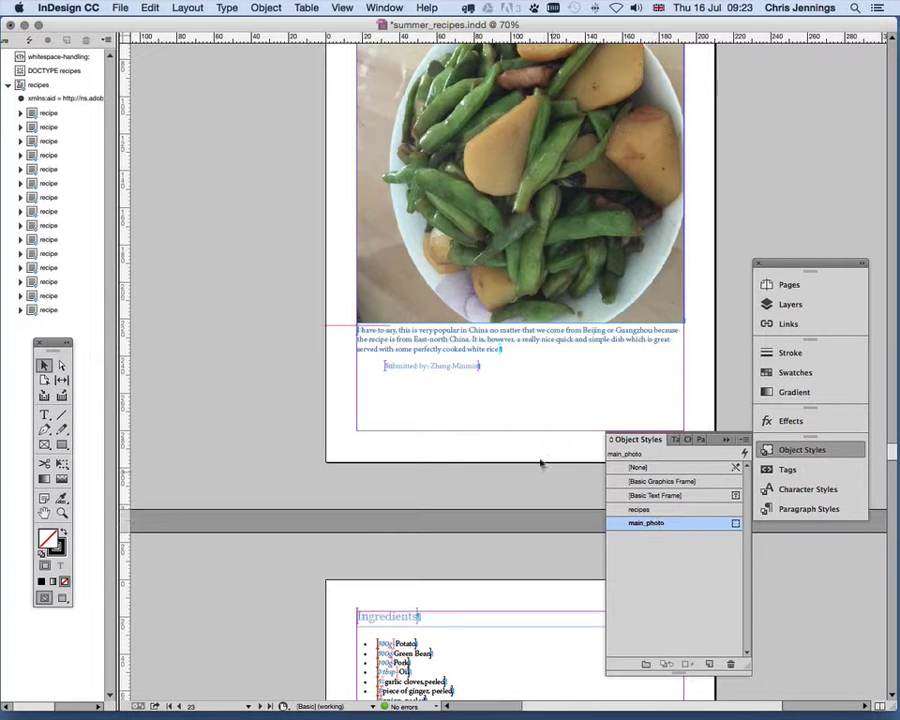
scroll(435, 348, "up", 1)
scroll(435, 348, "up", 8)
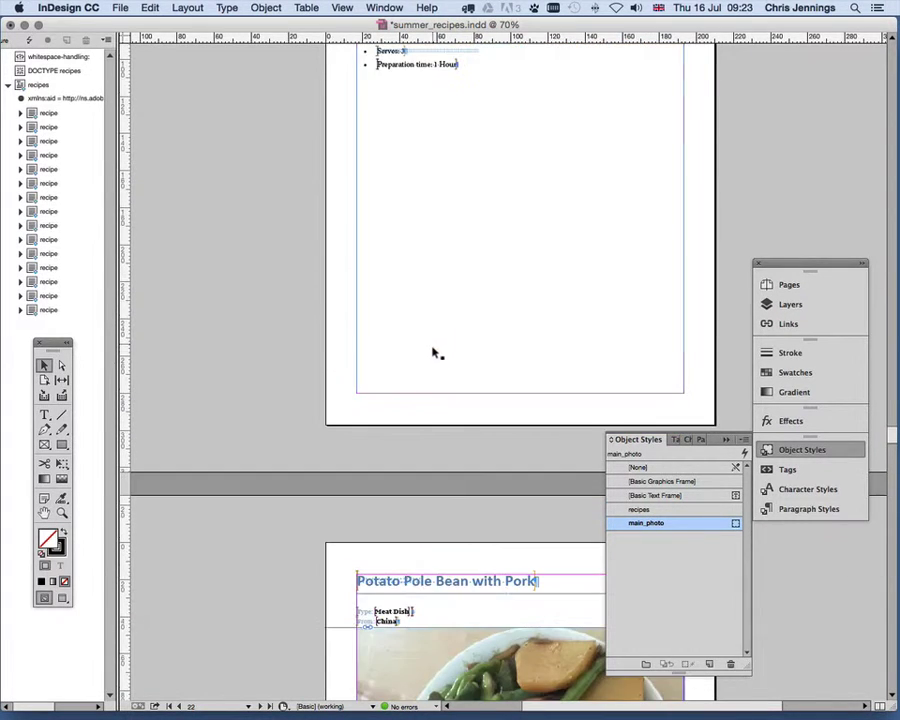
left_click(419, 671)
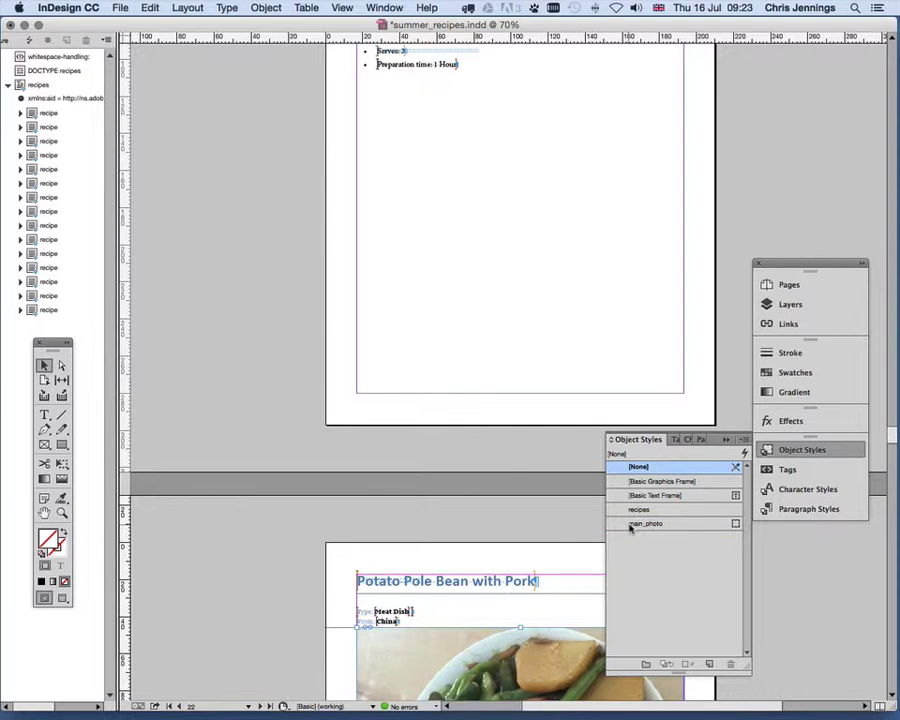
left_click(632, 523)
scroll(506, 468, "down", 1)
scroll(506, 468, "down", 15)
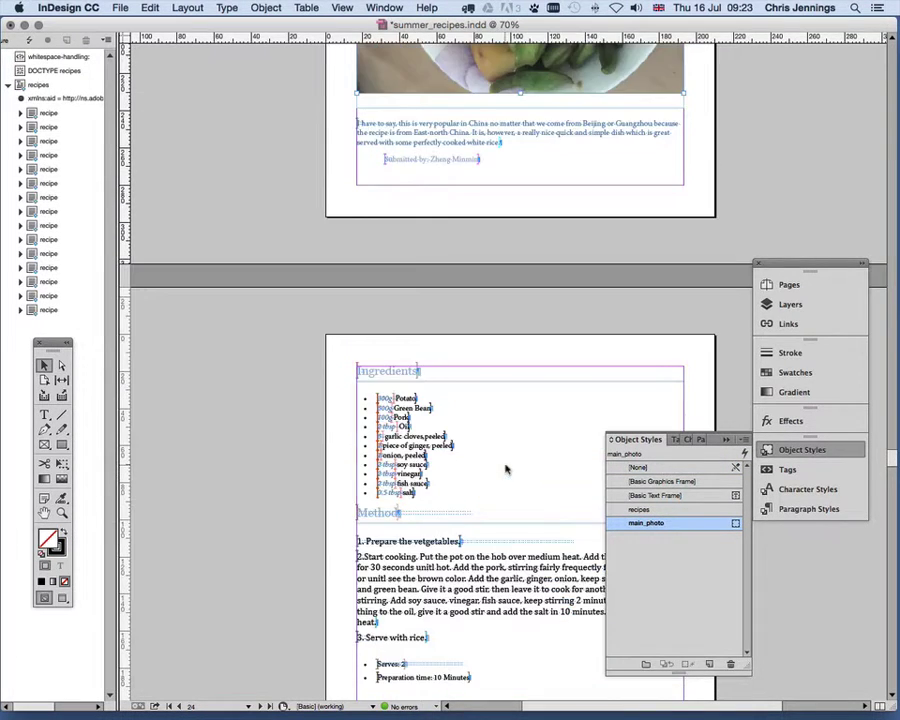
Reapply the main_photo object style to the Rice and Beans photo, clearing its overrides.
left_click(470, 455)
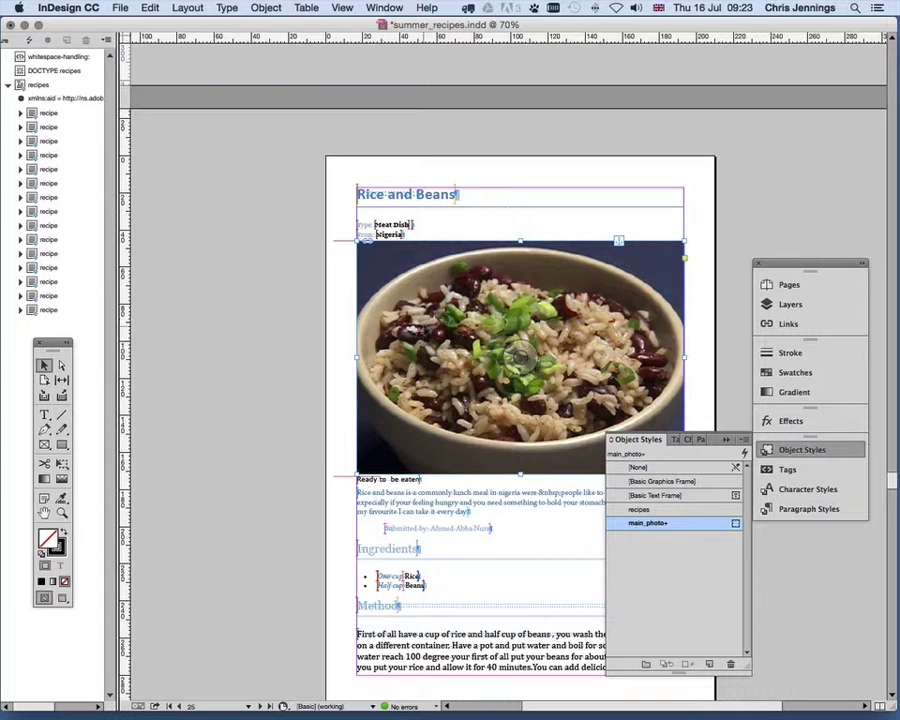
left_click(640, 467)
left_click(645, 523)
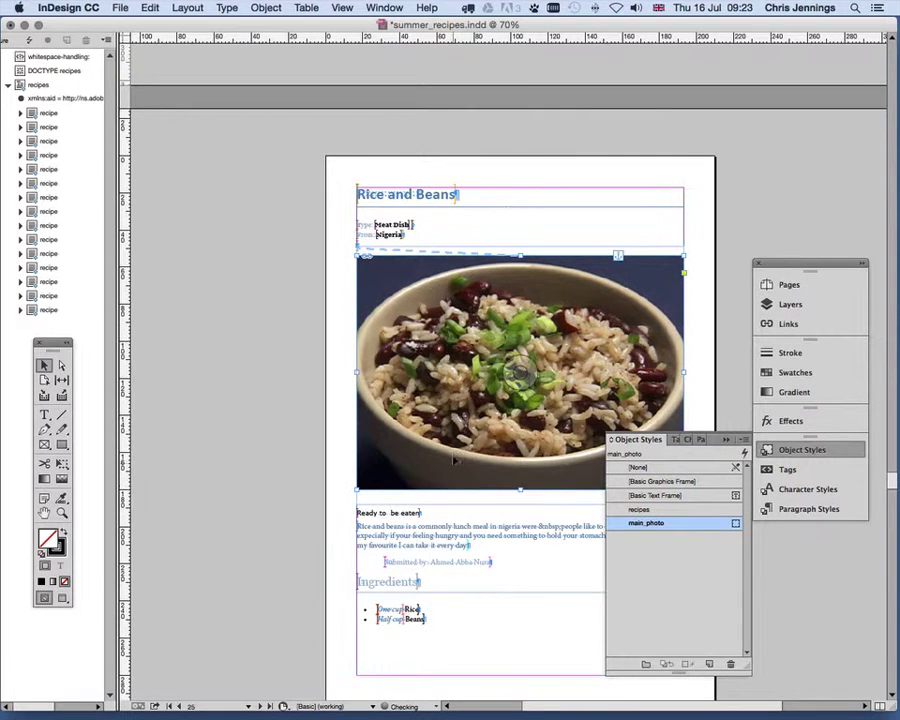
Reapply the main_photo object style to the Spongy Khaman Dhokla photo, clearing its overrides.
scroll(449, 431, "down", 4)
scroll(449, 431, "down", 10)
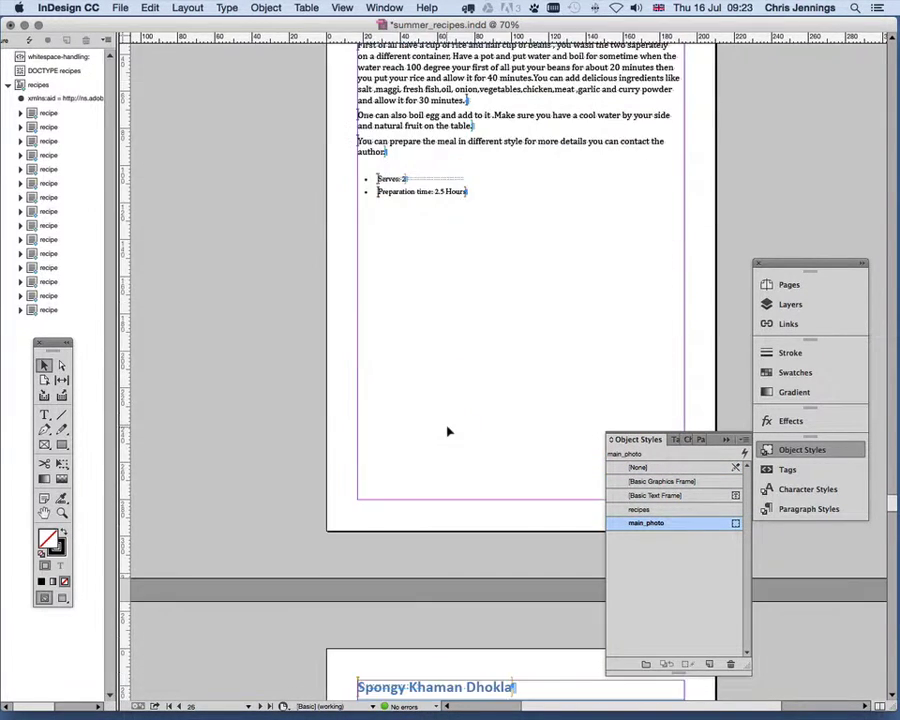
left_click(418, 388)
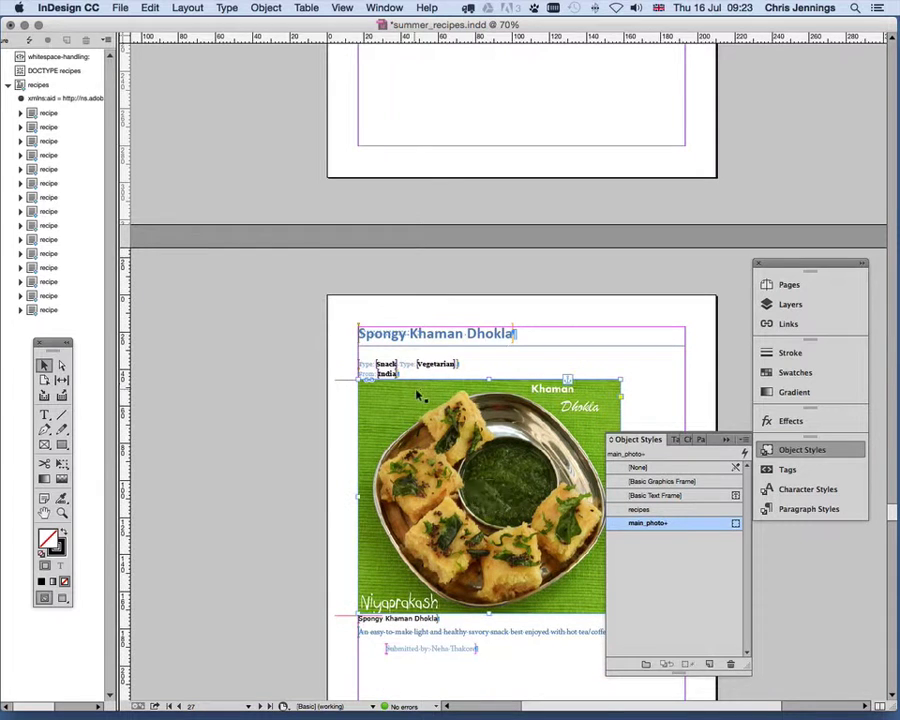
left_click(640, 467)
left_click(652, 526)
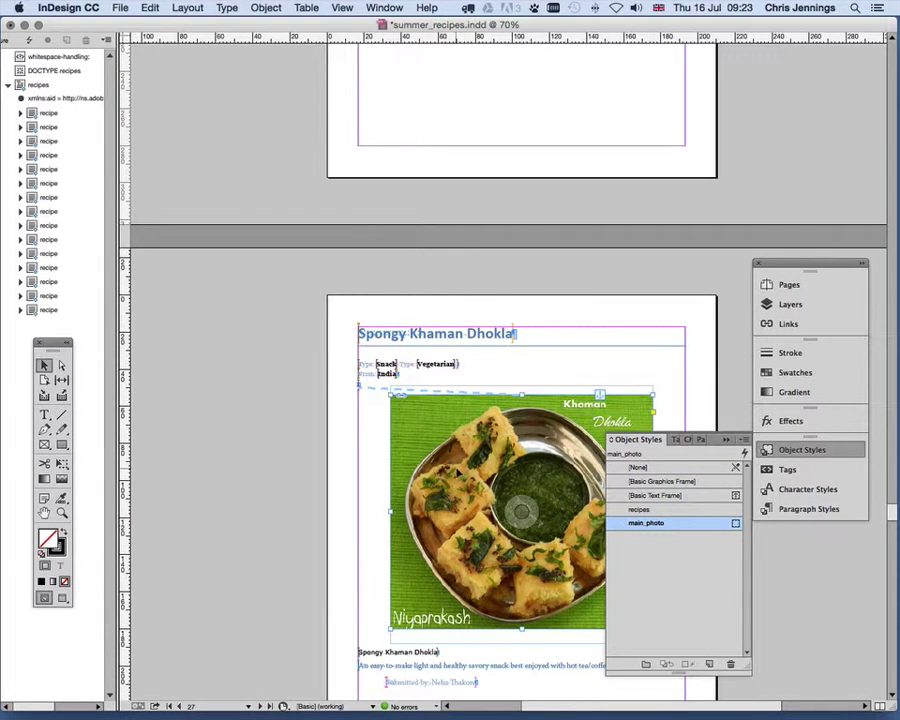
Apply the main_photo object style to the photo of the Tofu Frying recipe.
scroll(445, 460, "down", 2)
scroll(440, 446, "down", 5)
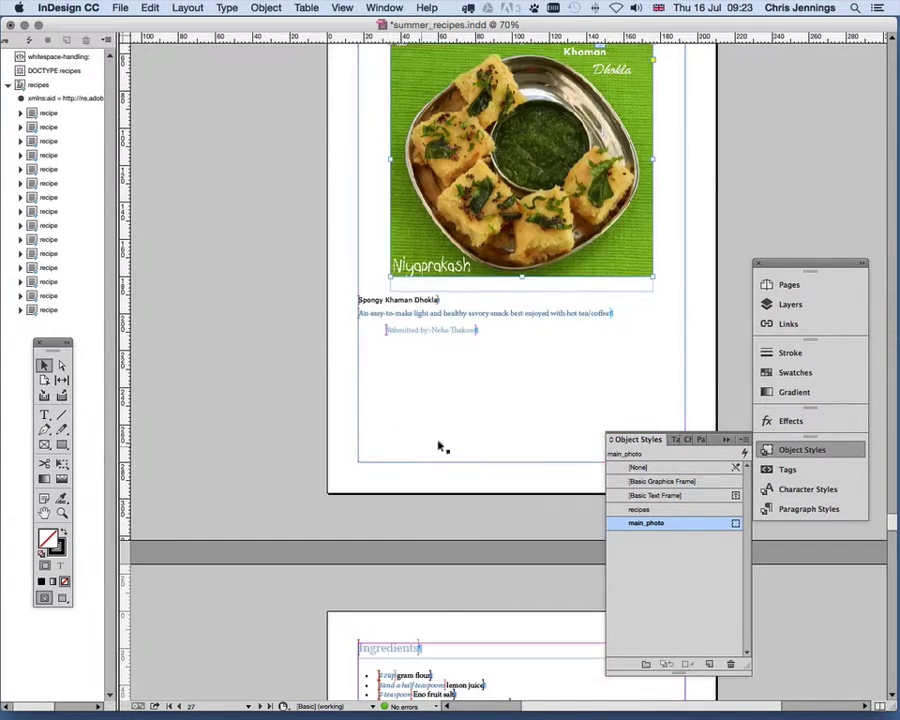
scroll(437, 438, "down", 14)
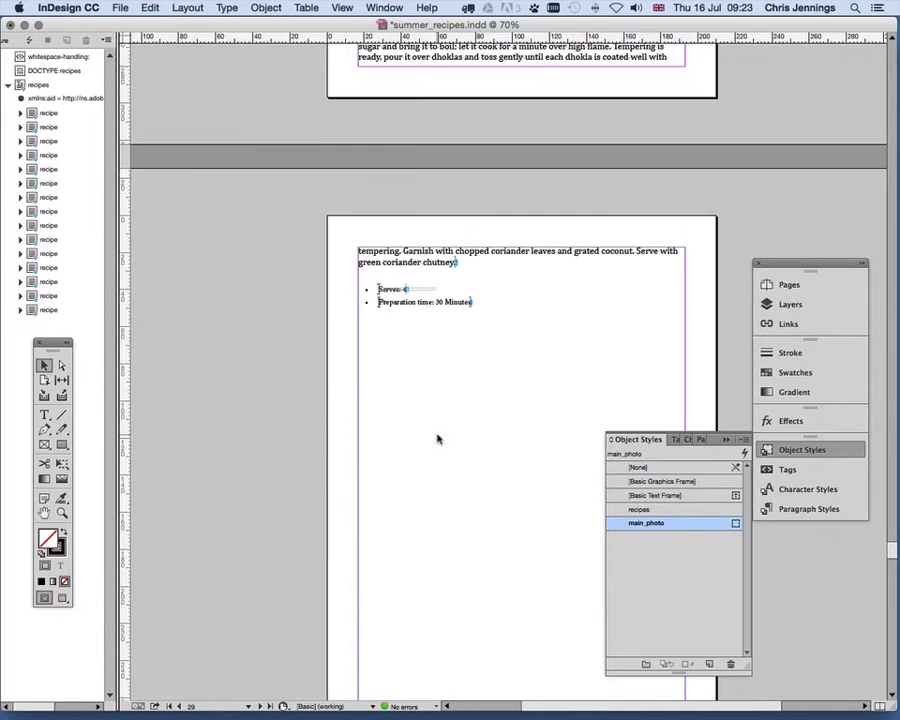
scroll(436, 436, "down", 8)
scroll(436, 440, "down", 2)
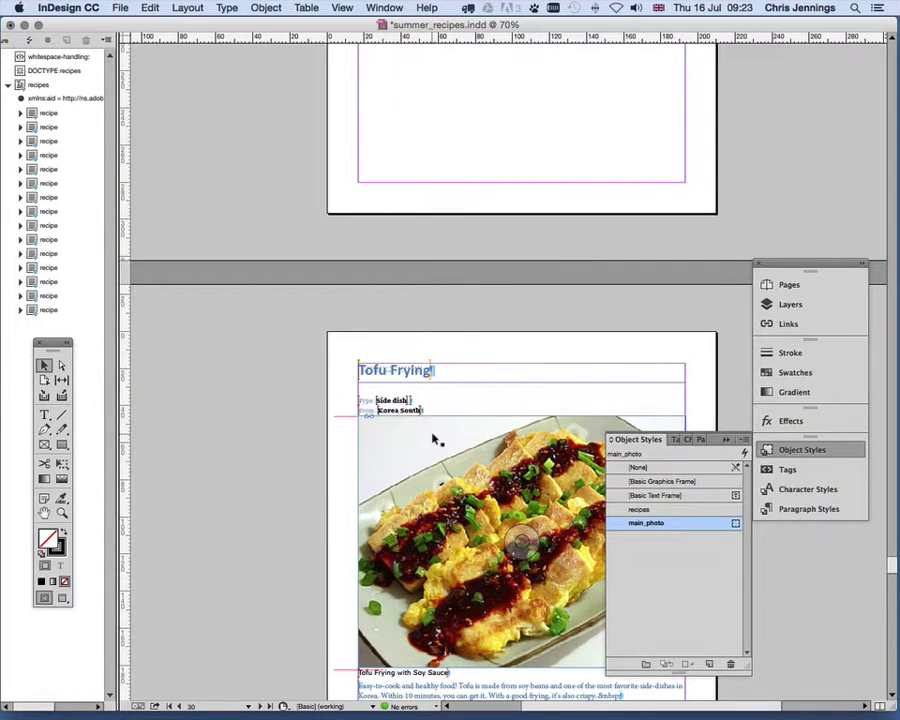
left_click(645, 523)
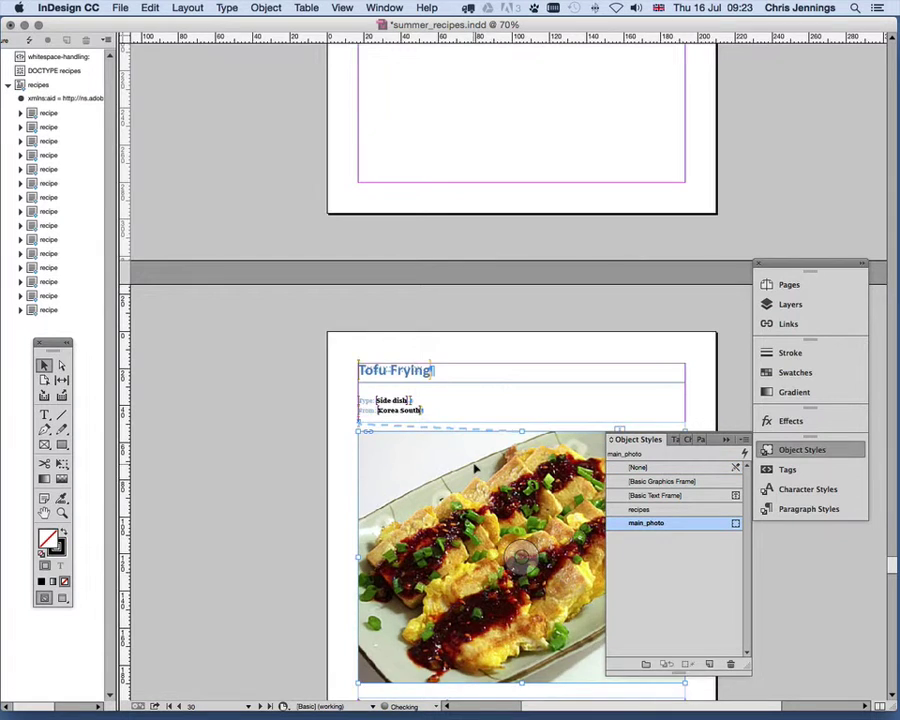
Reset the Unripe Plantain Porridge photo to no object style and apply main_photo to it.
scroll(476, 465, "down", 14)
scroll(464, 460, "down", 15)
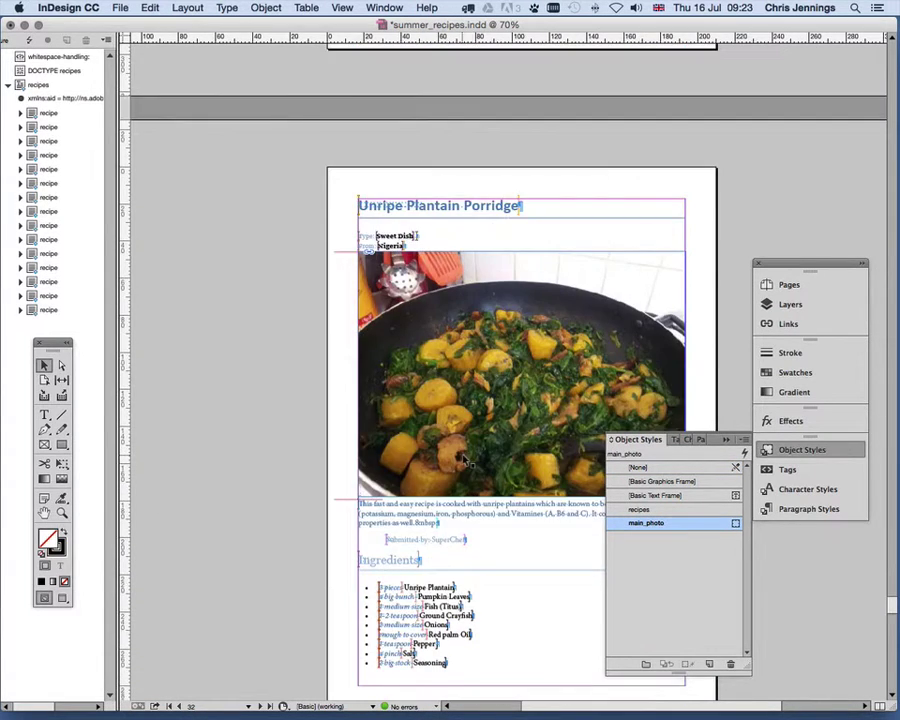
left_click(367, 78)
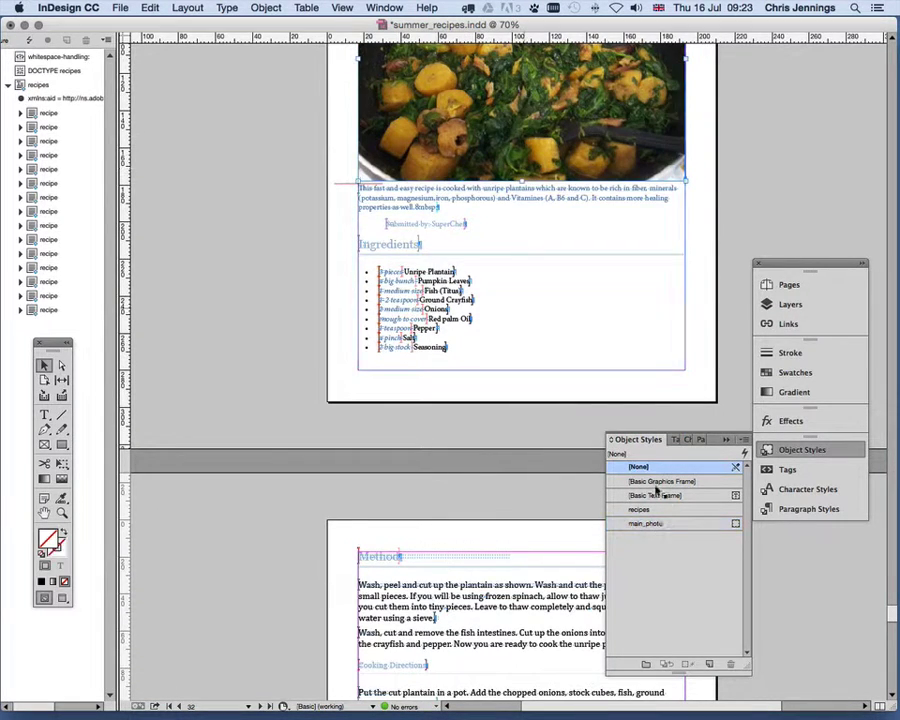
left_click(662, 523)
Apply the main_photo object style to the photo of the Upma recipe.
scroll(434, 416, "down", 20)
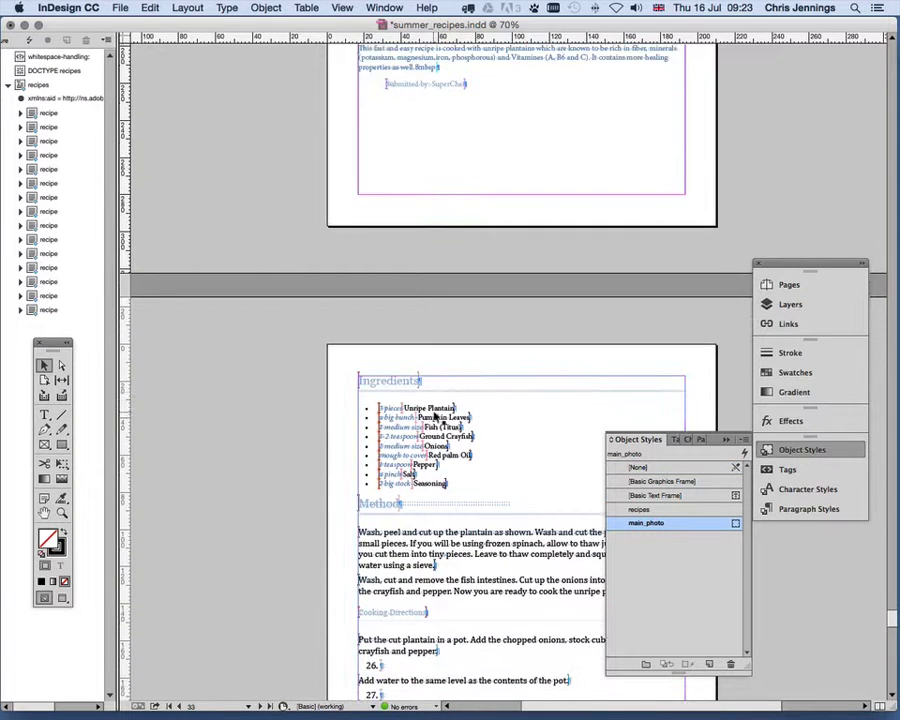
scroll(434, 410, "down", 20)
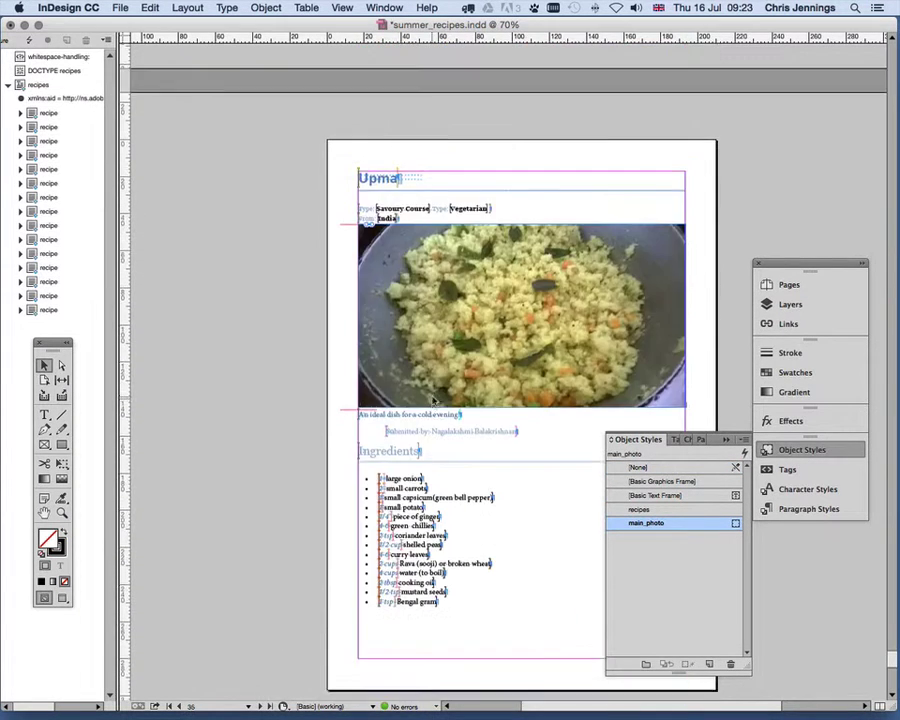
left_click(434, 393)
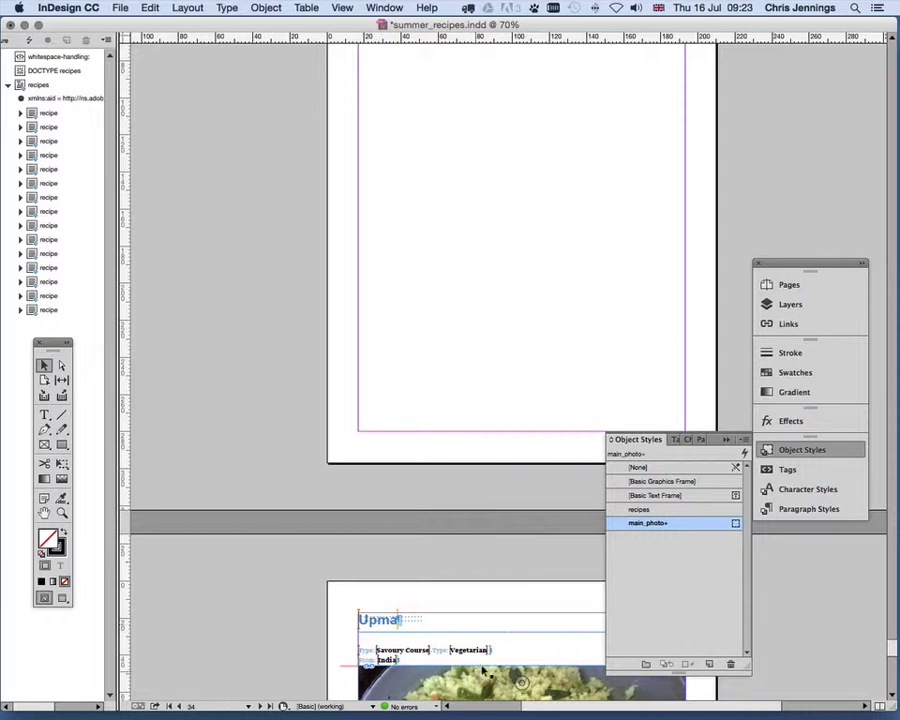
left_click(632, 524)
Update the table of contents in the Contents frame on the pasteboard beside the first page.
scroll(468, 463, "down", 15)
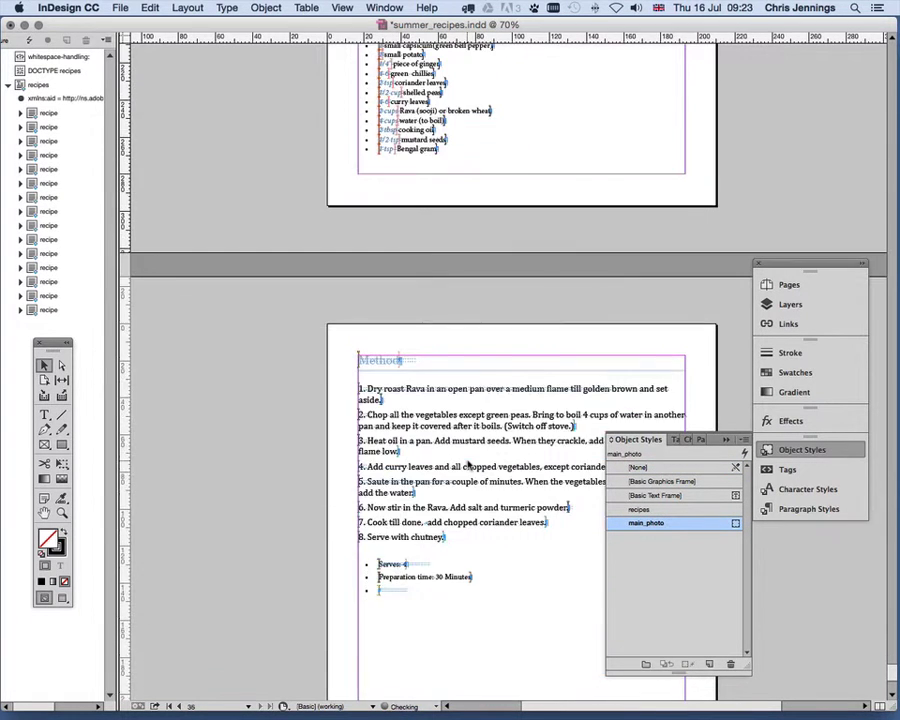
scroll(468, 463, "down", 20)
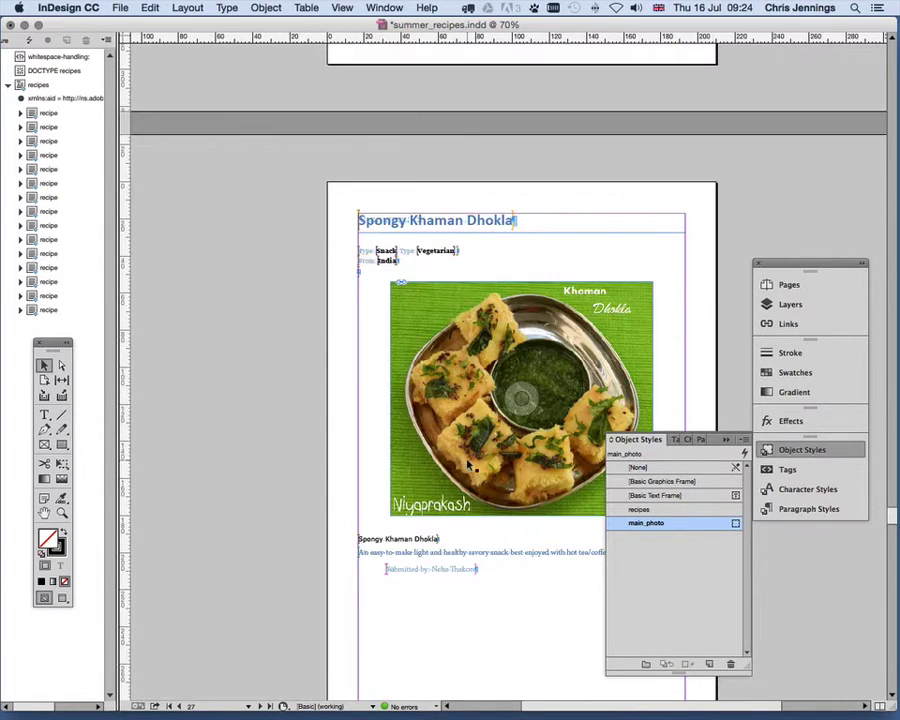
scroll(468, 462, "down", 15)
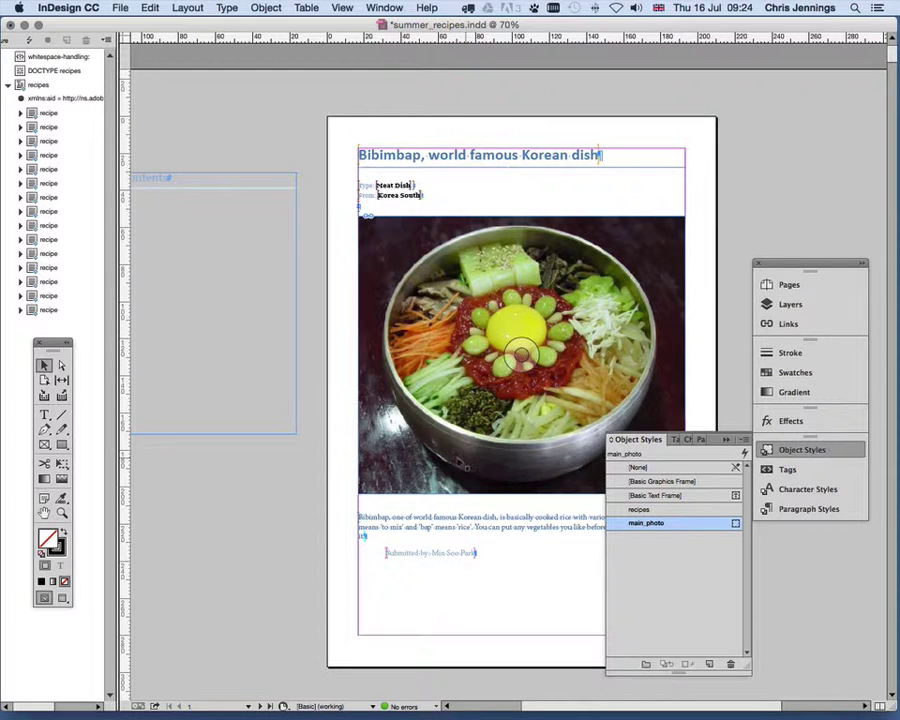
scroll(305, 311, "left", 5)
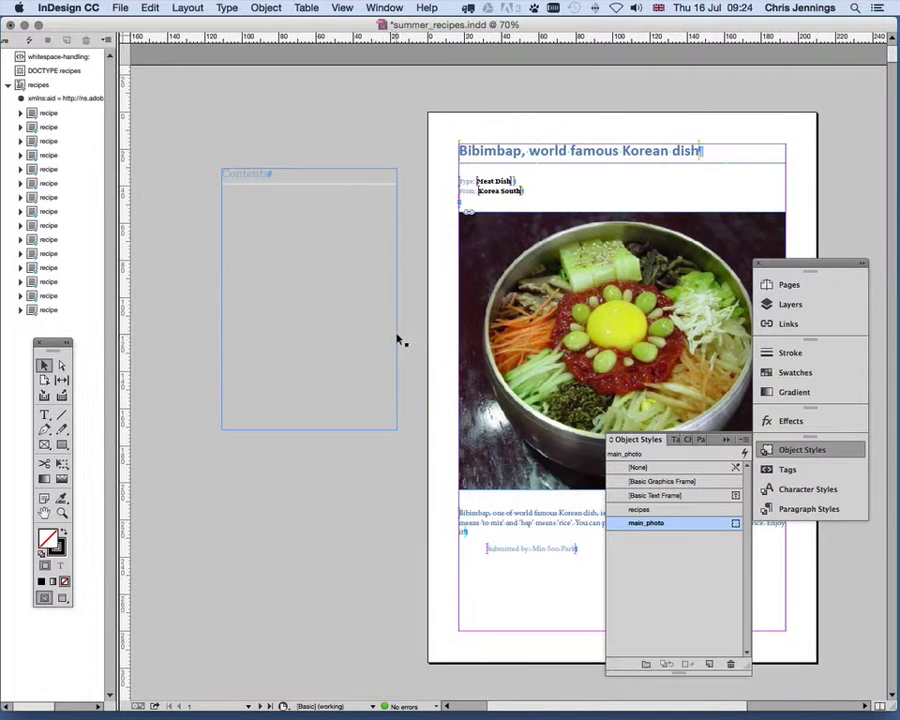
scroll(380, 300, "right", 1)
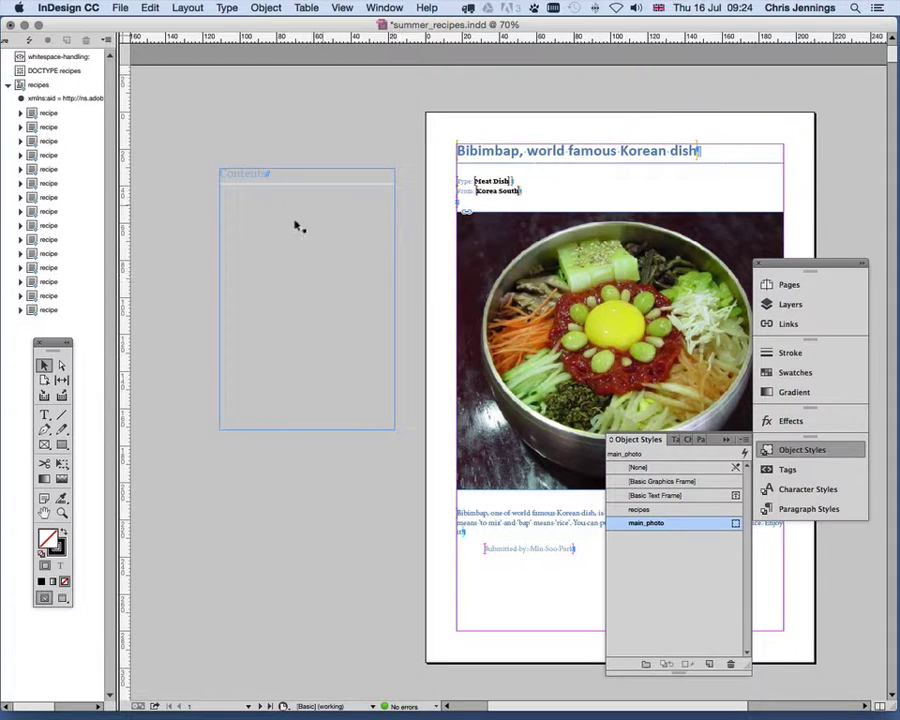
left_click(256, 240)
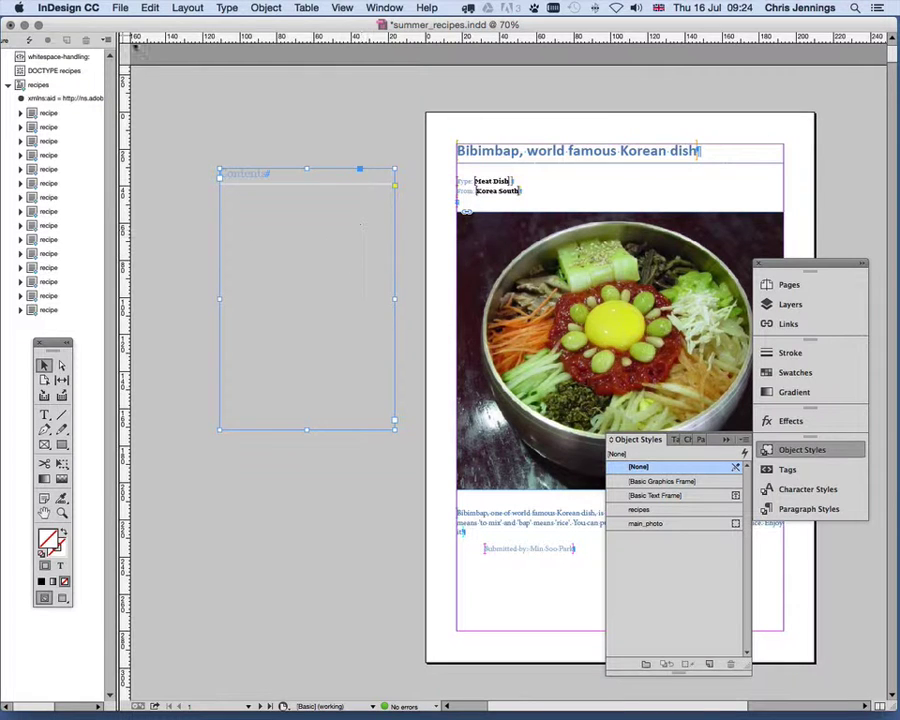
left_click(186, 8)
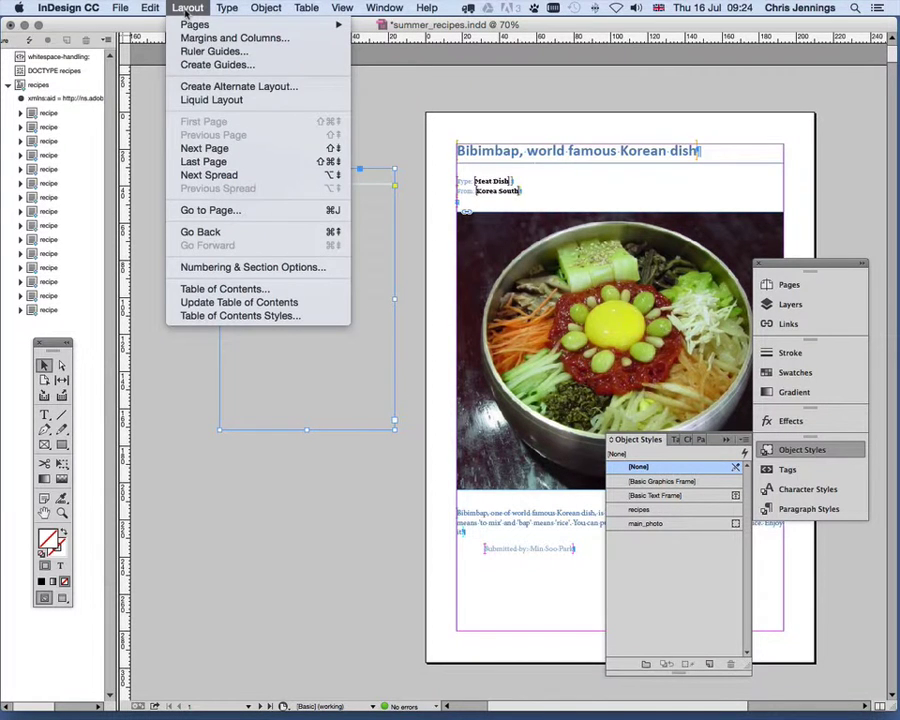
left_click(207, 302)
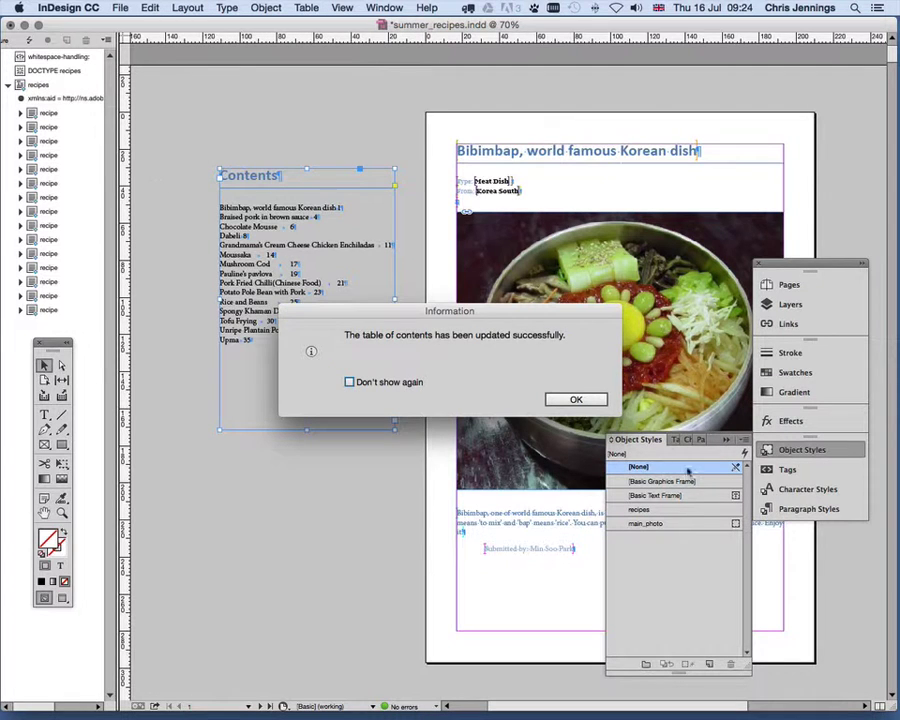
left_click(576, 399)
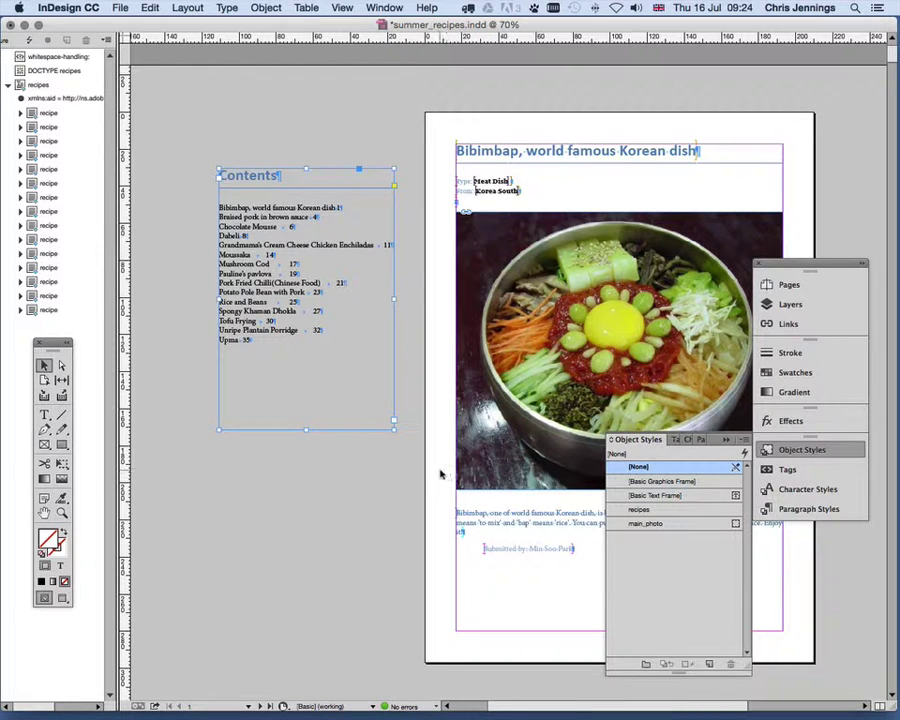
Save the summer_recipes.indd document with its updated contents list.
left_click(120, 8)
left_click(126, 99)
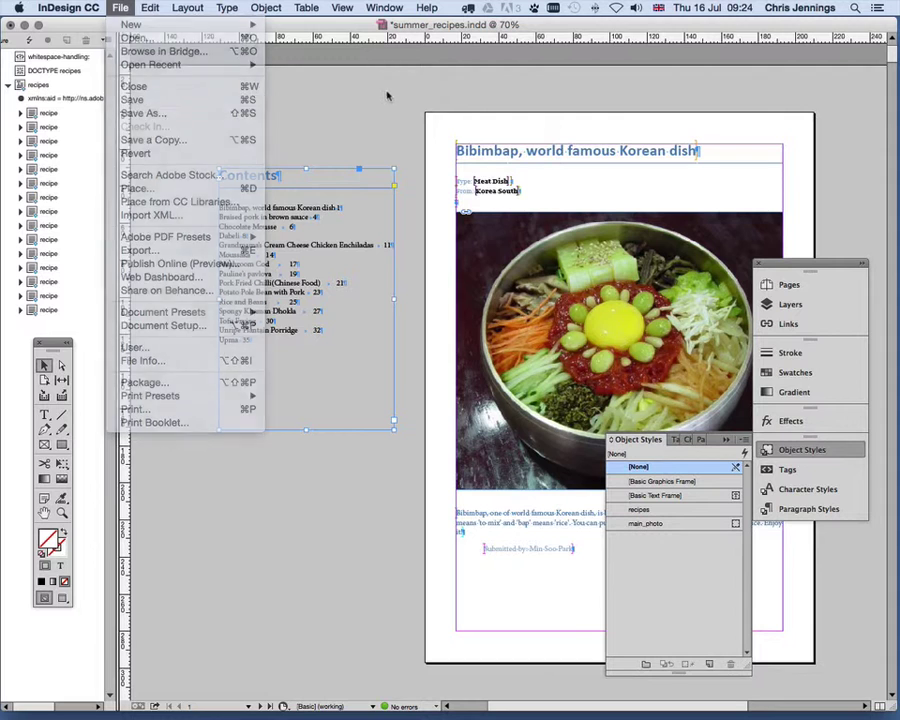
scroll(250, 110, "down", 1)
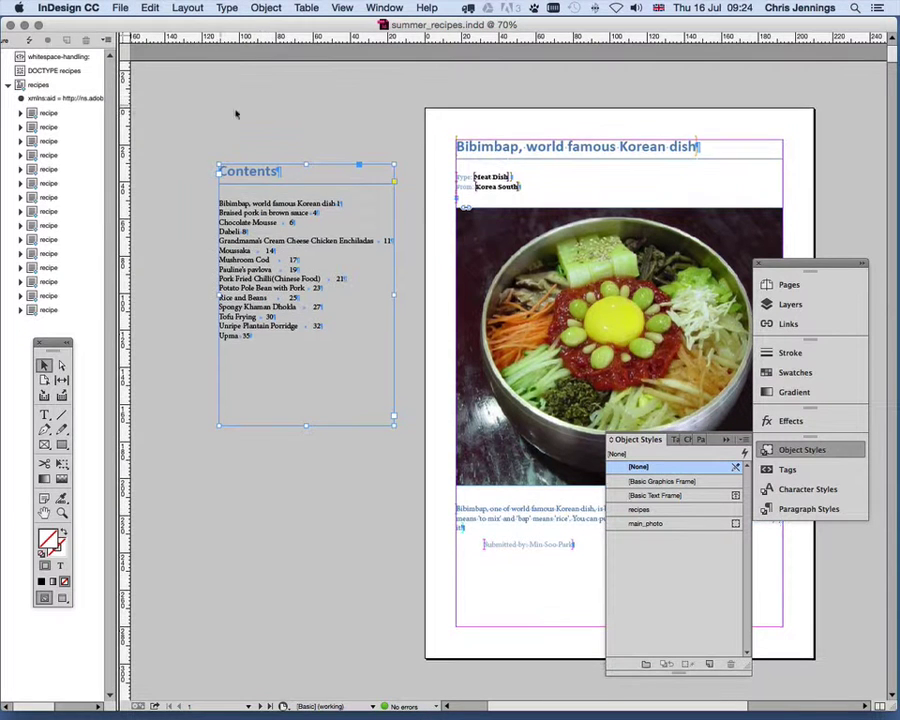
Start exporting the document in EPUB (Reflowable) format as summer_recipes.epub in the recipes folder.
left_click(120, 8)
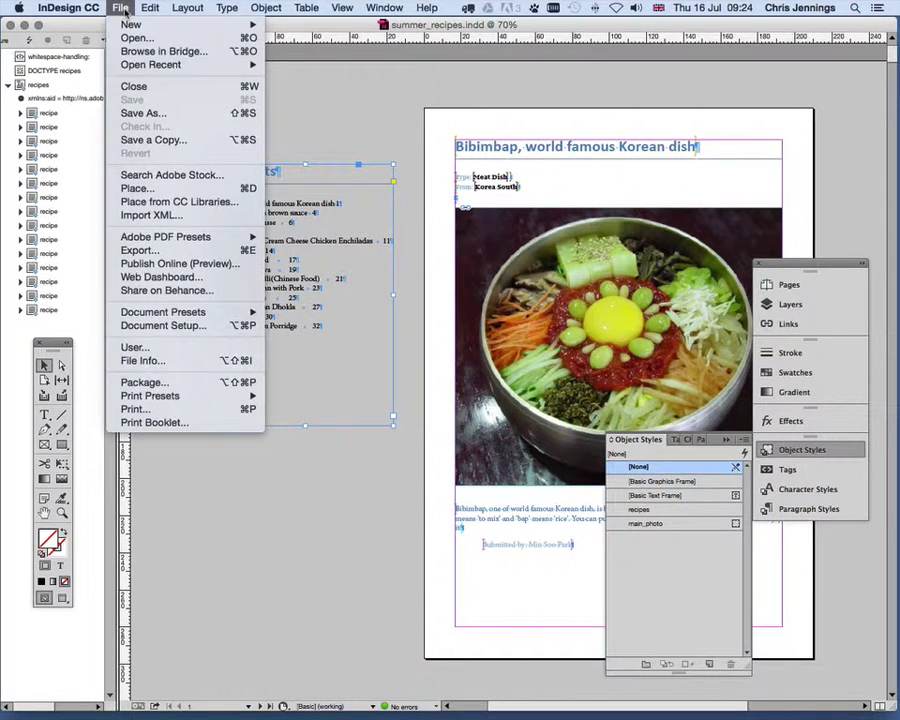
left_click(136, 250)
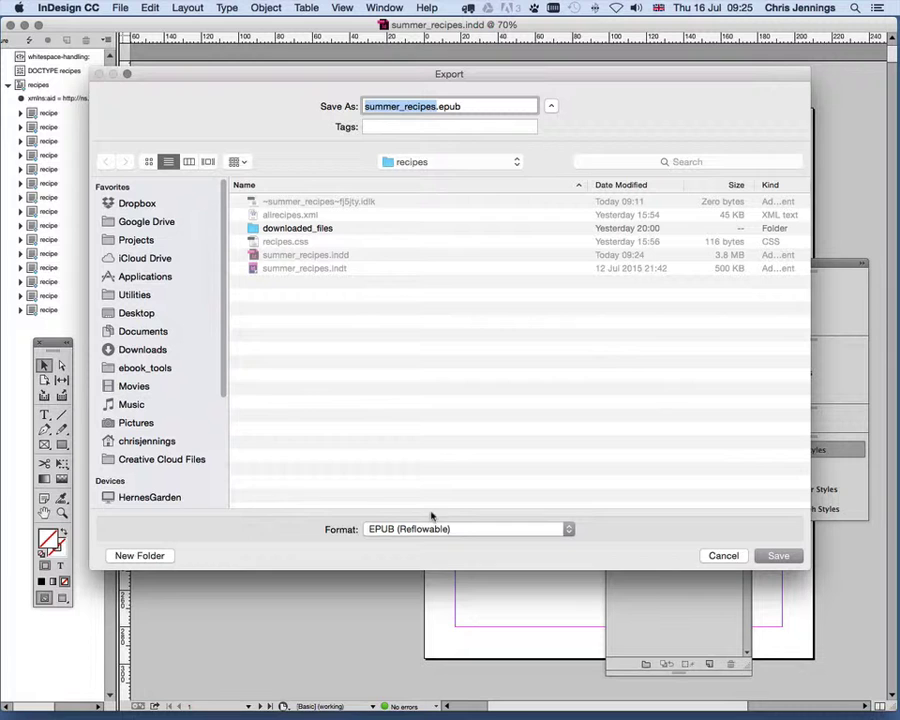
left_click(777, 556)
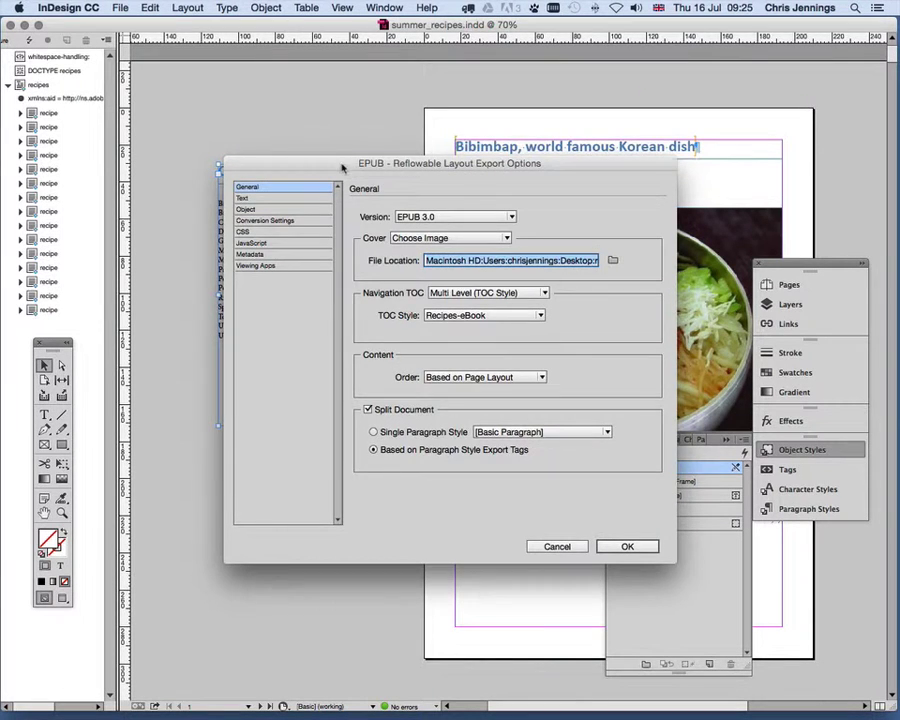
Choose cover.jpg from the downloaded_files folder as the cover image for the EPUB.
left_click_drag(343, 167, 300, 148)
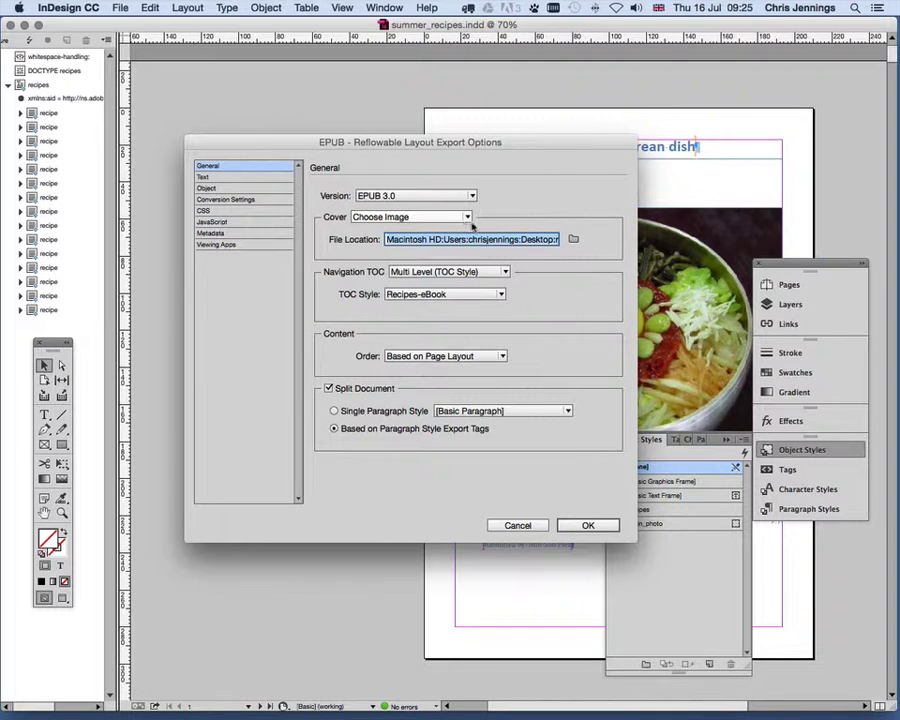
left_click(573, 240)
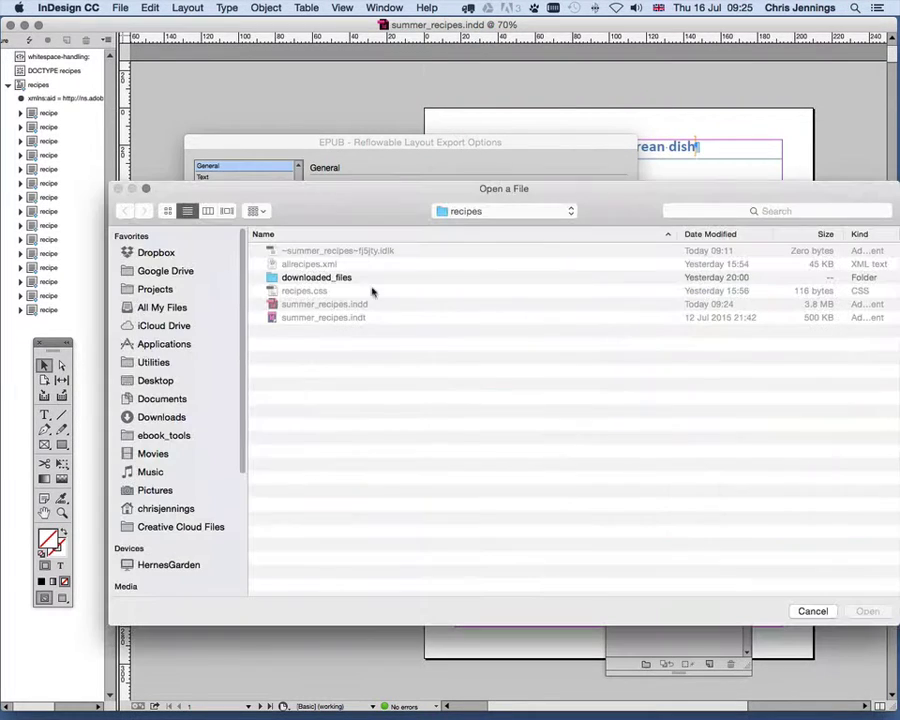
double_click(296, 279)
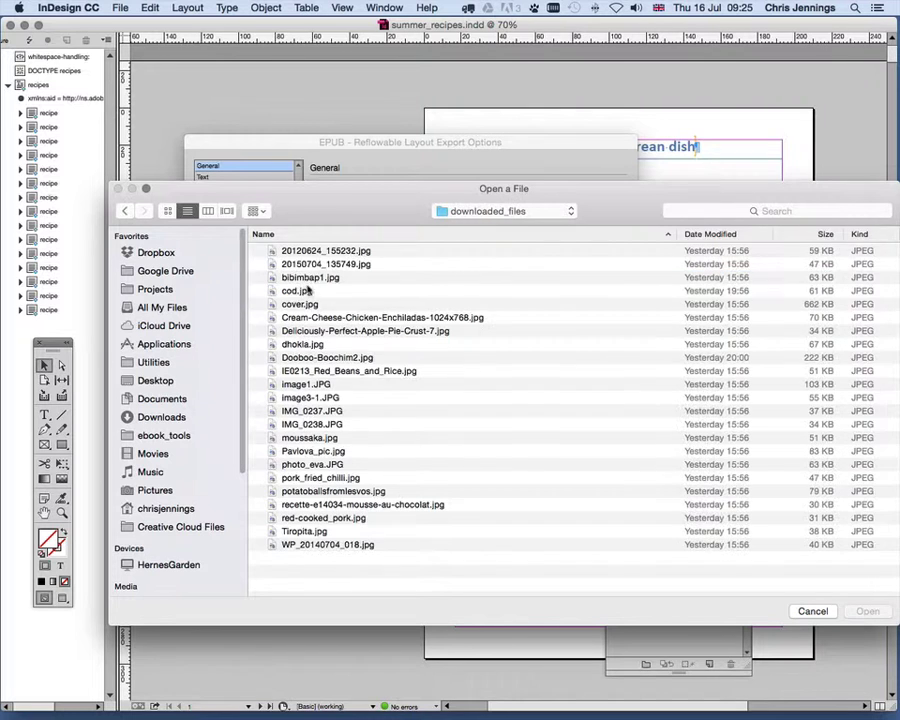
left_click(298, 306)
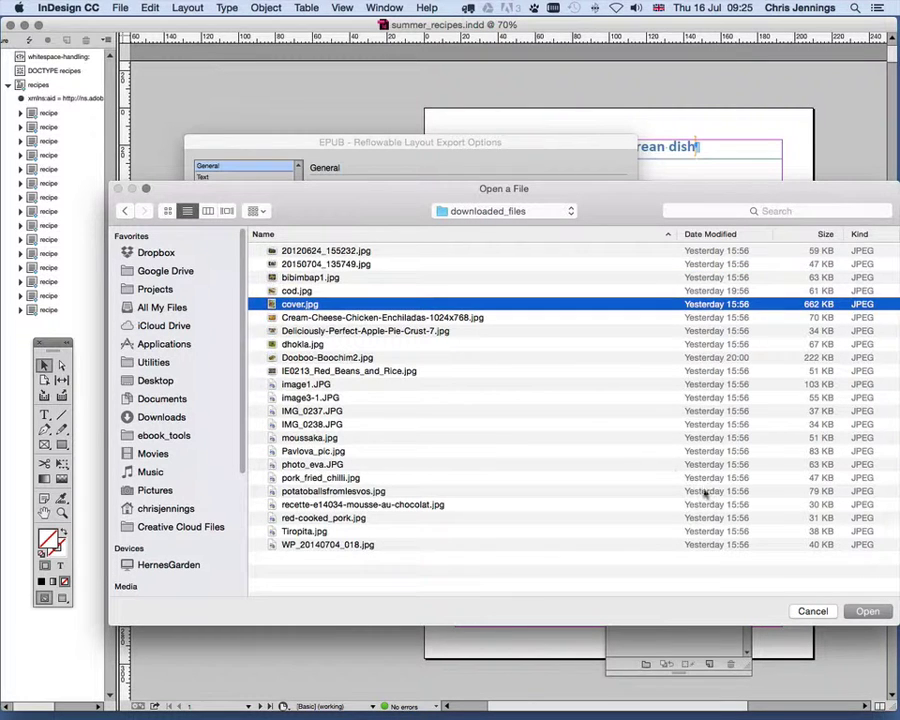
left_click(866, 611)
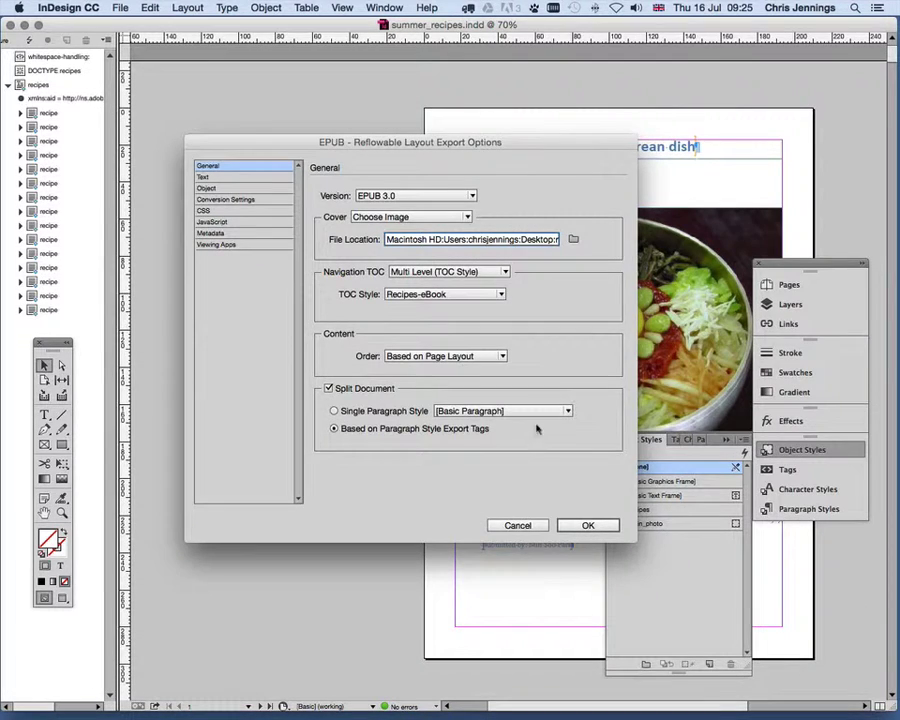
Replace the EPUB's additional style sheet with recipes.css from the recipes folder in the CSS export options.
left_click(205, 211)
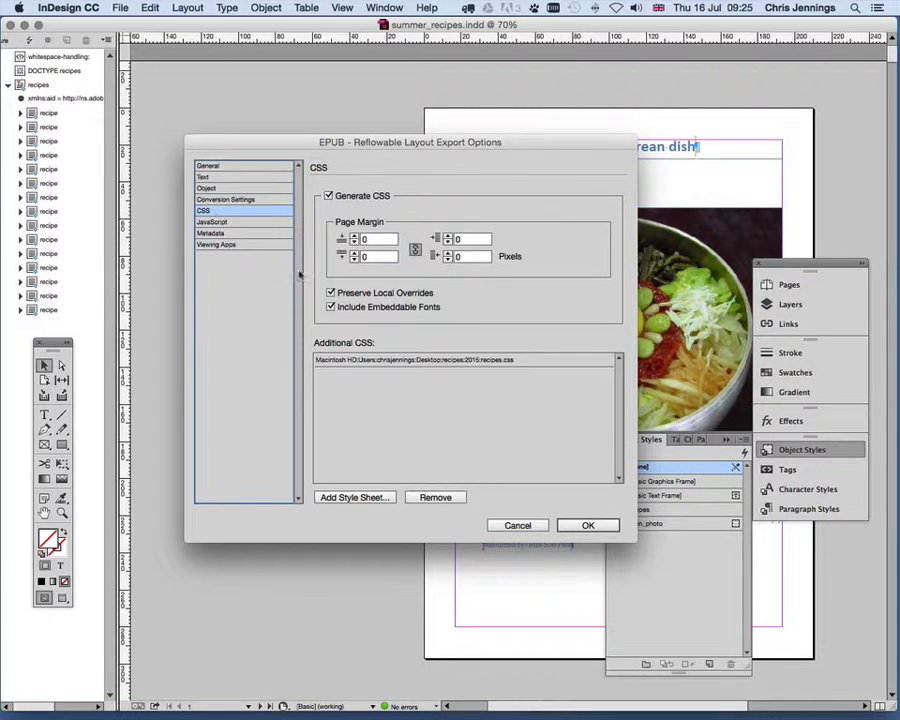
left_click(387, 362)
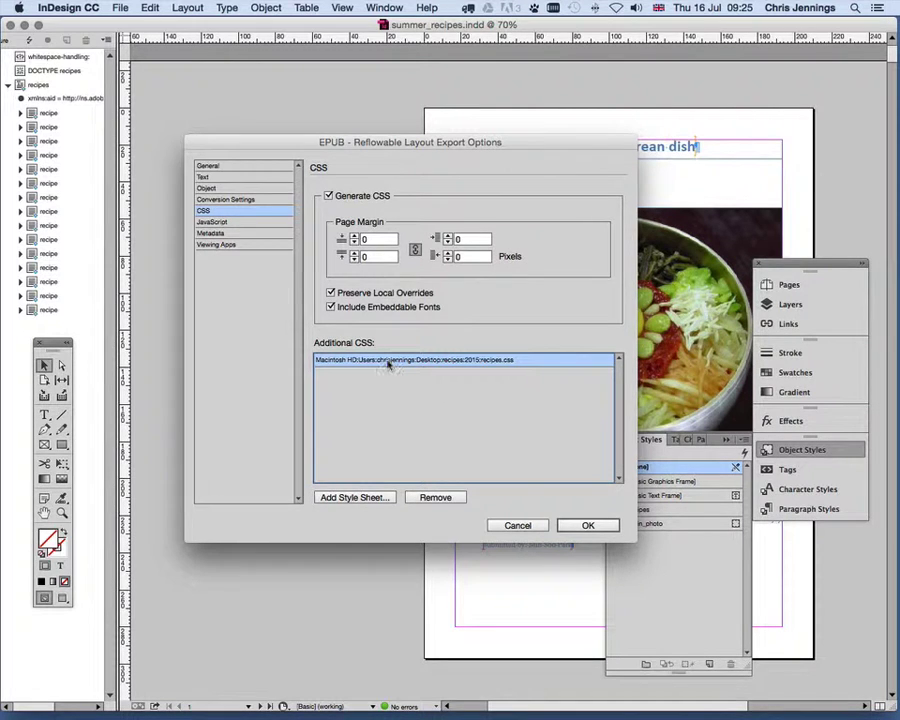
left_click(430, 497)
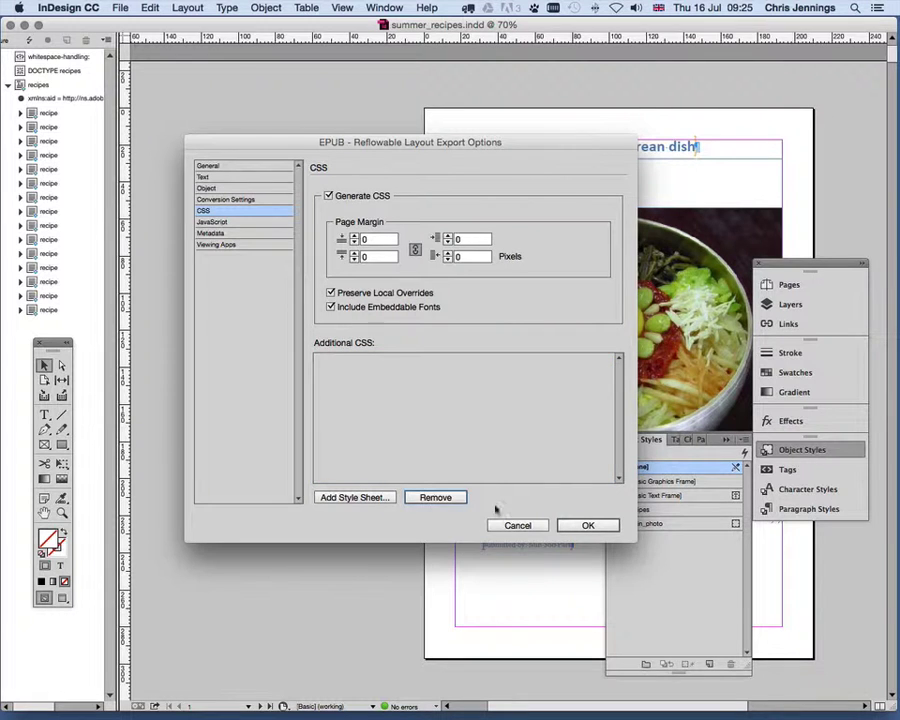
left_click(358, 498)
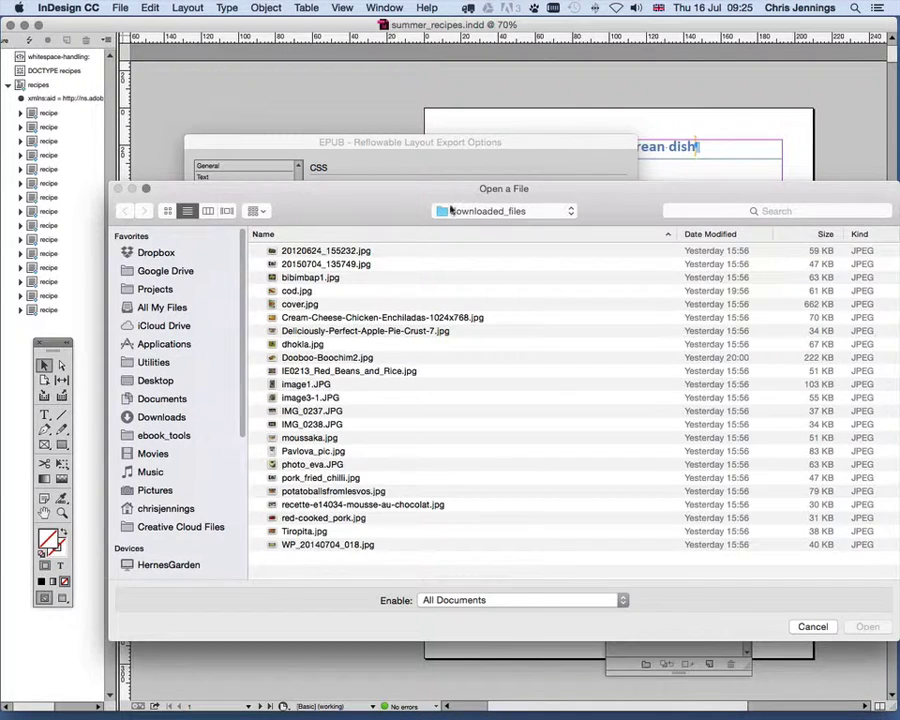
left_click(452, 212)
left_click(456, 227)
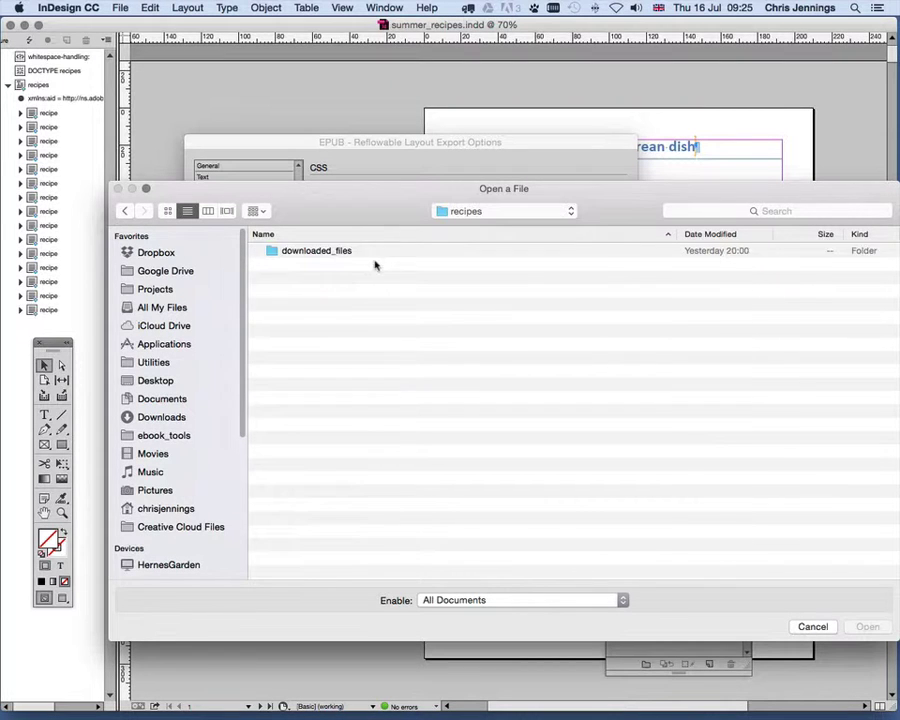
left_click(306, 291)
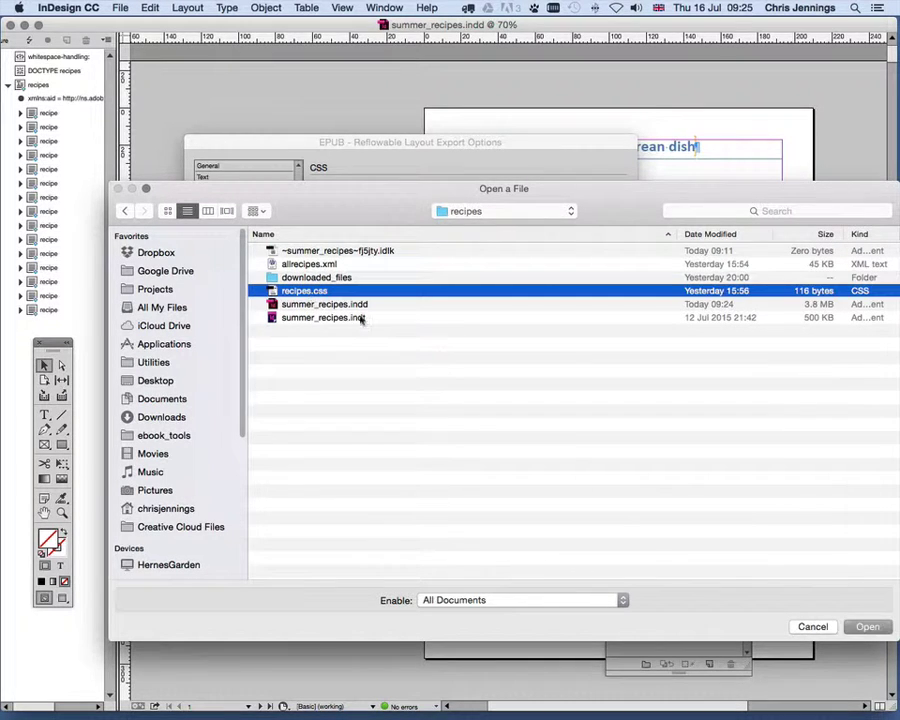
left_click(865, 626)
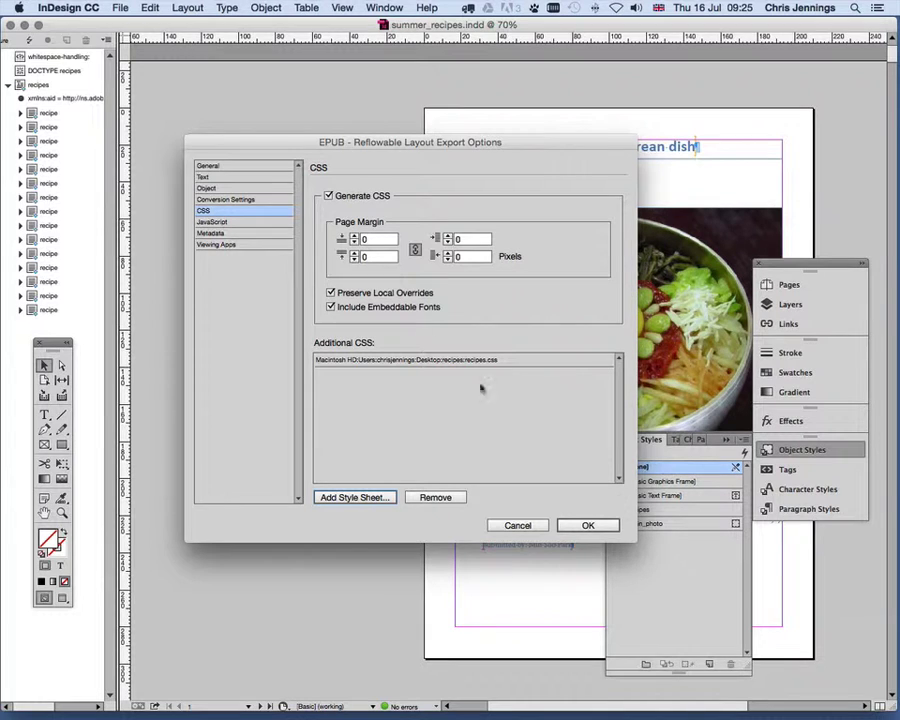
Review the EPUB's metadata and run the export with the chosen options.
left_click(212, 233)
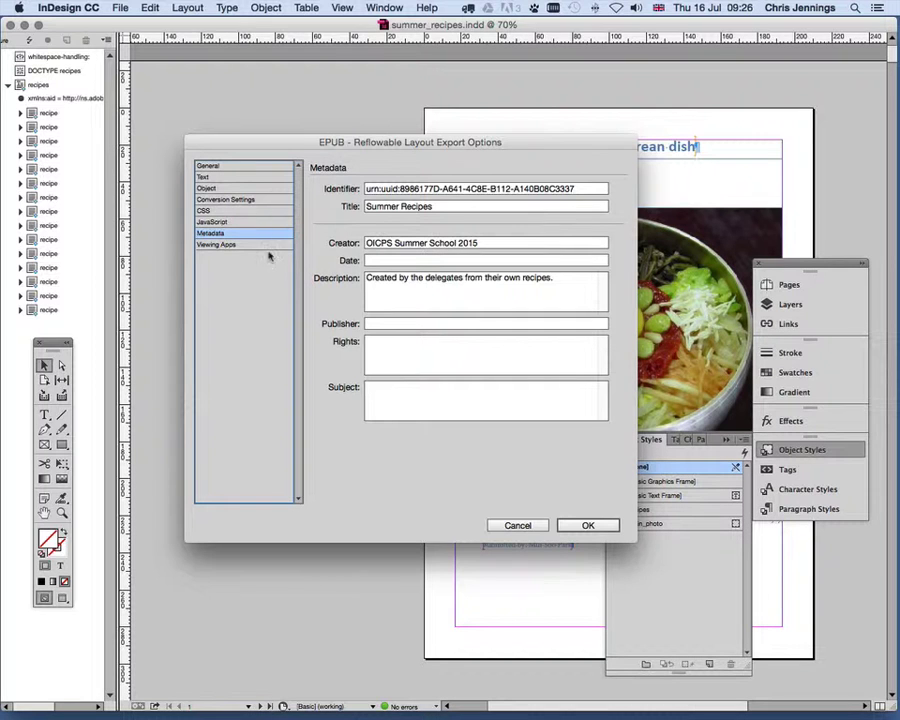
left_click(593, 526)
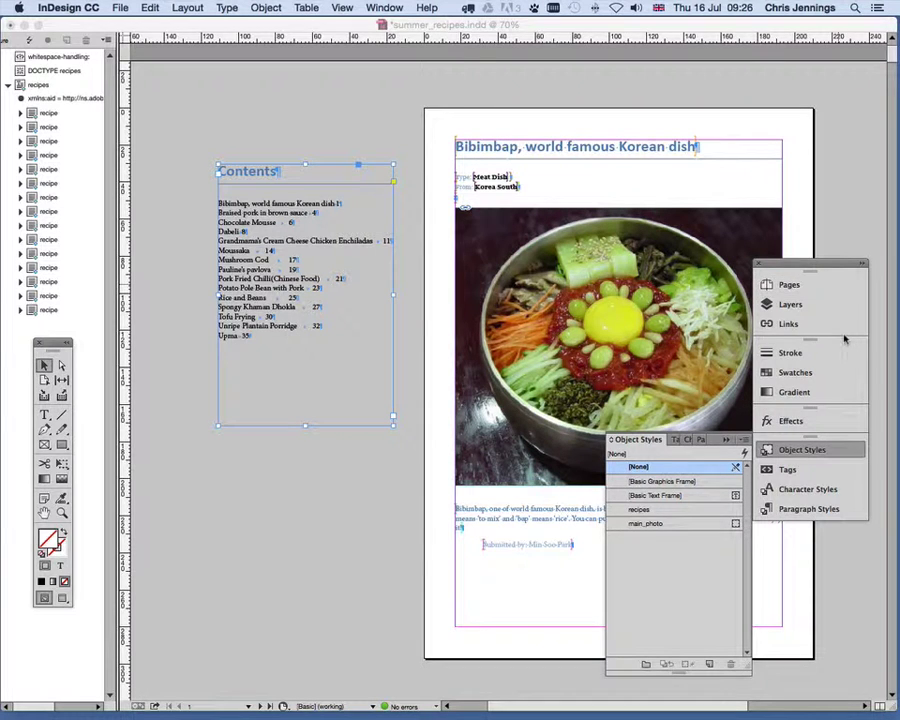
Switch to iBooks, page through the exported book to Braised pork in brown sauce and view its photo enlarged.
key("Tab")
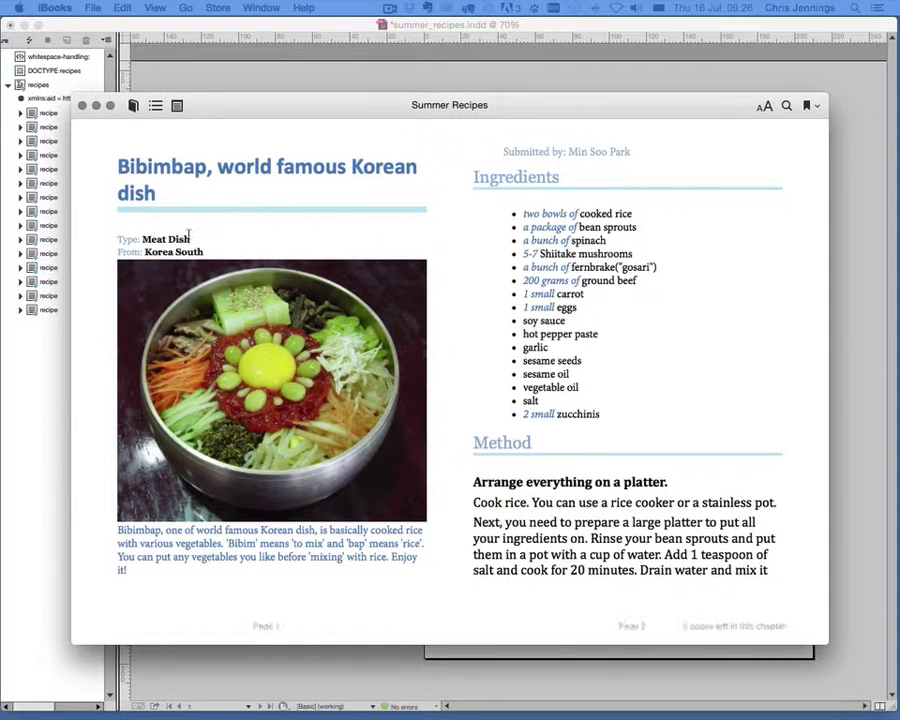
left_click(814, 380)
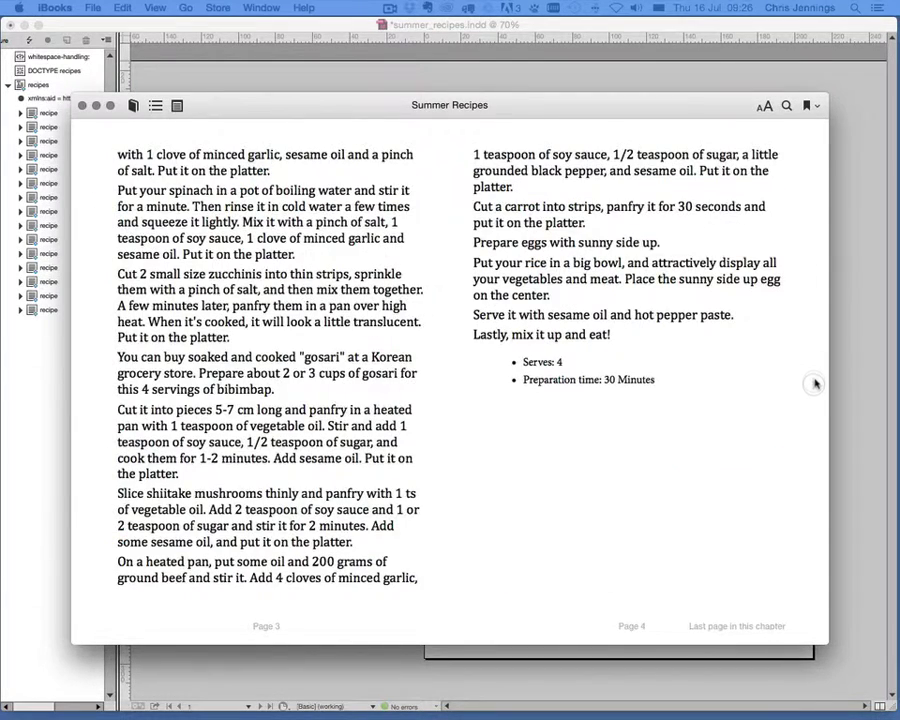
left_click(814, 382)
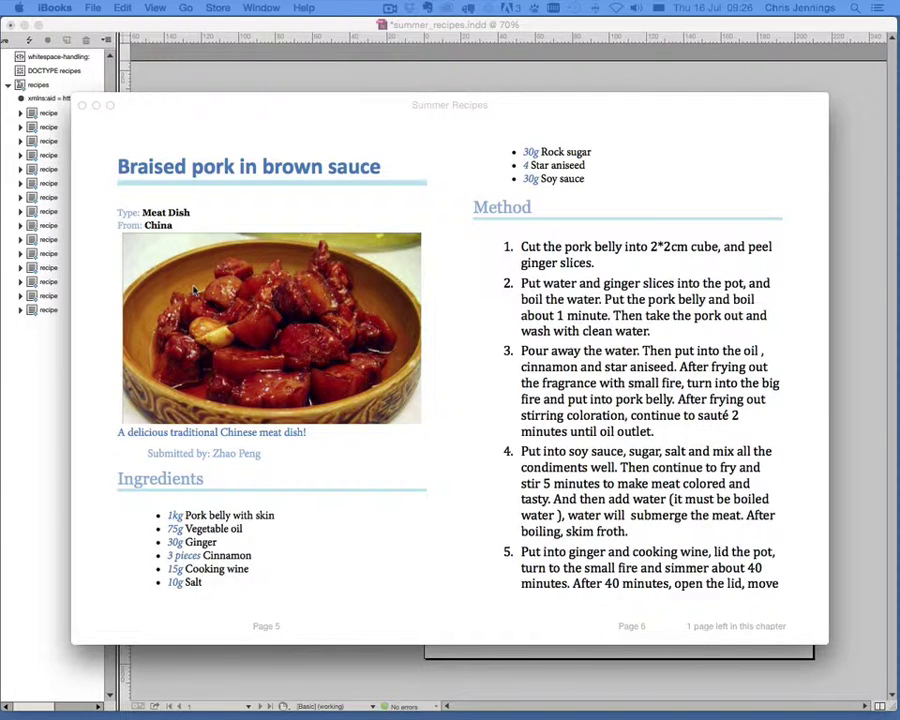
left_click(224, 294)
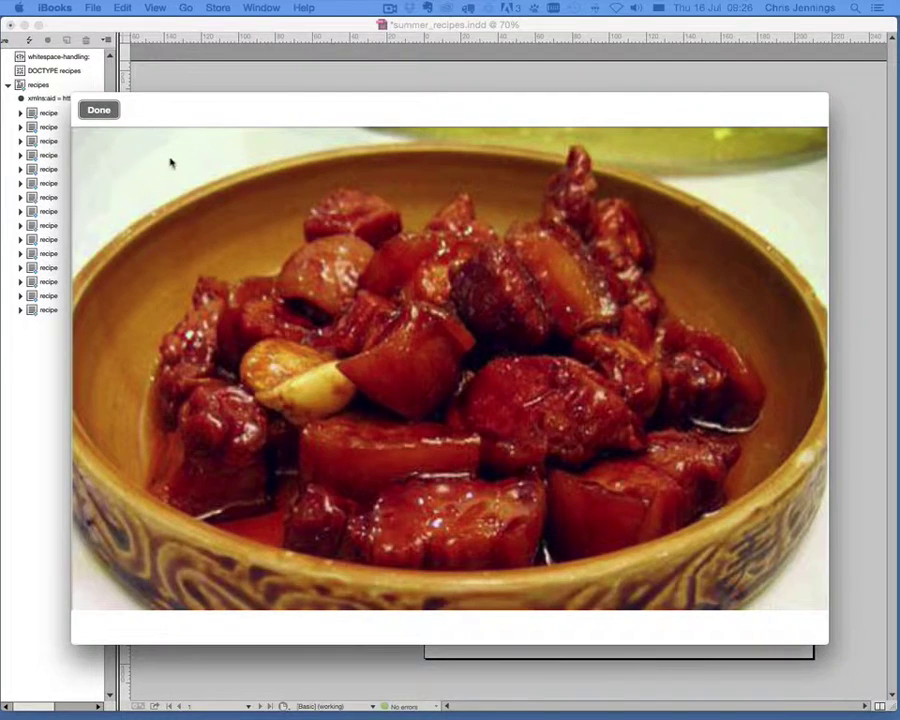
left_click(100, 110)
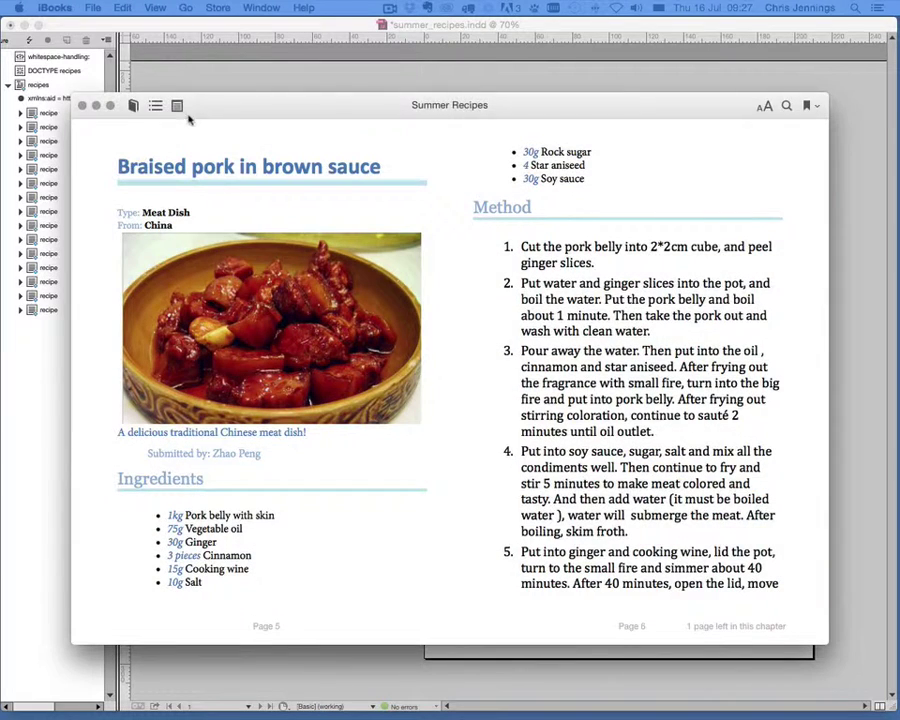
Go to Mushroom Cod through the book's table of contents, continue to the pavlova recipe and view its photo enlarged.
left_click(155, 106)
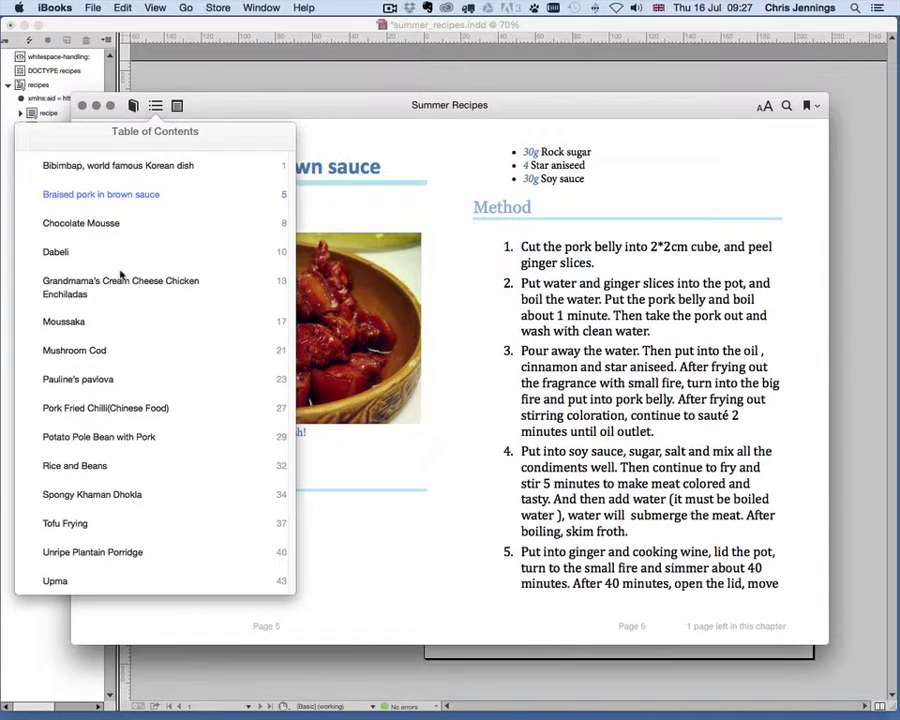
left_click(87, 355)
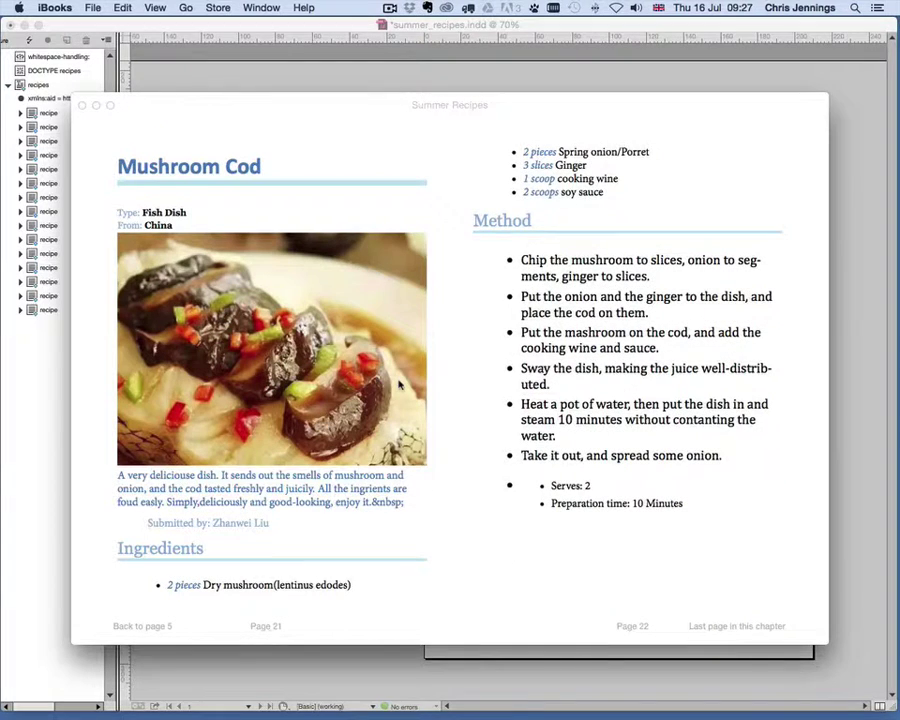
mouse_move(808, 436)
left_click(813, 383)
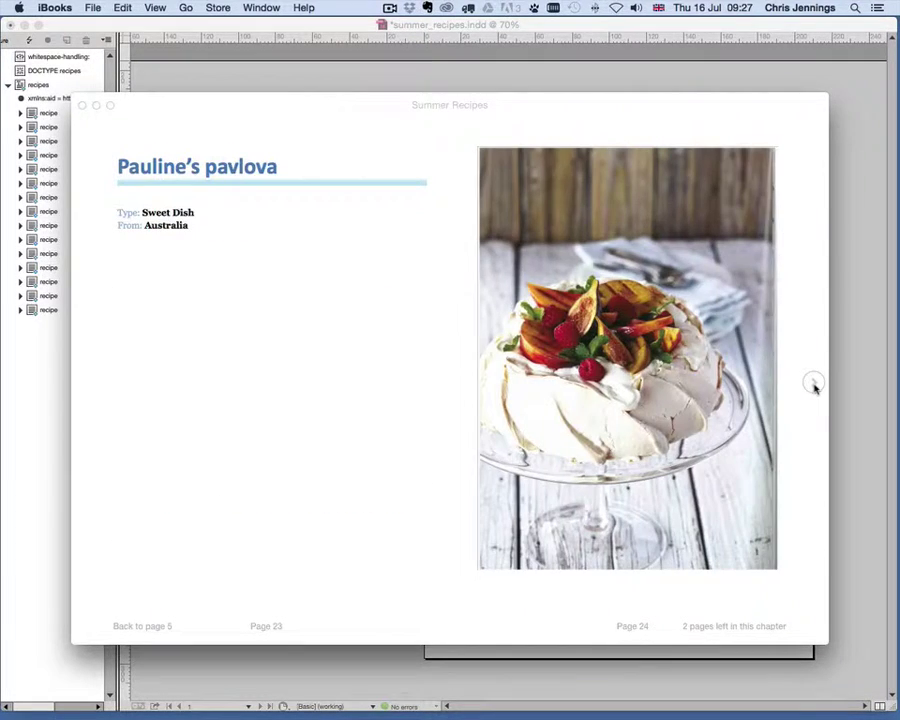
left_click(565, 272)
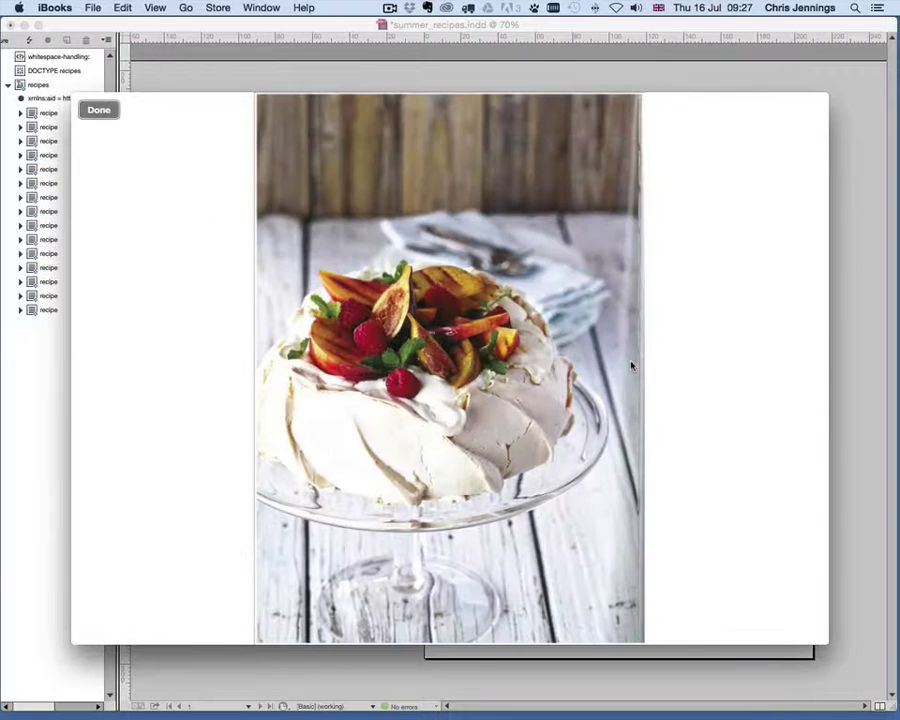
left_click(98, 110)
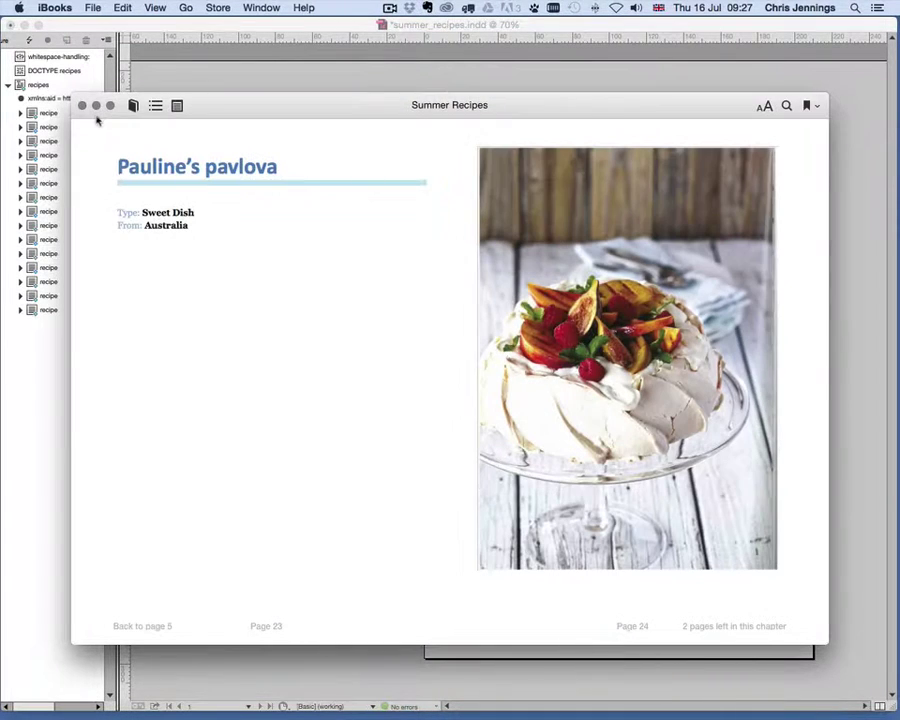
Go to the Upma recipe through the book's table of contents and examine its layout.
left_click(155, 106)
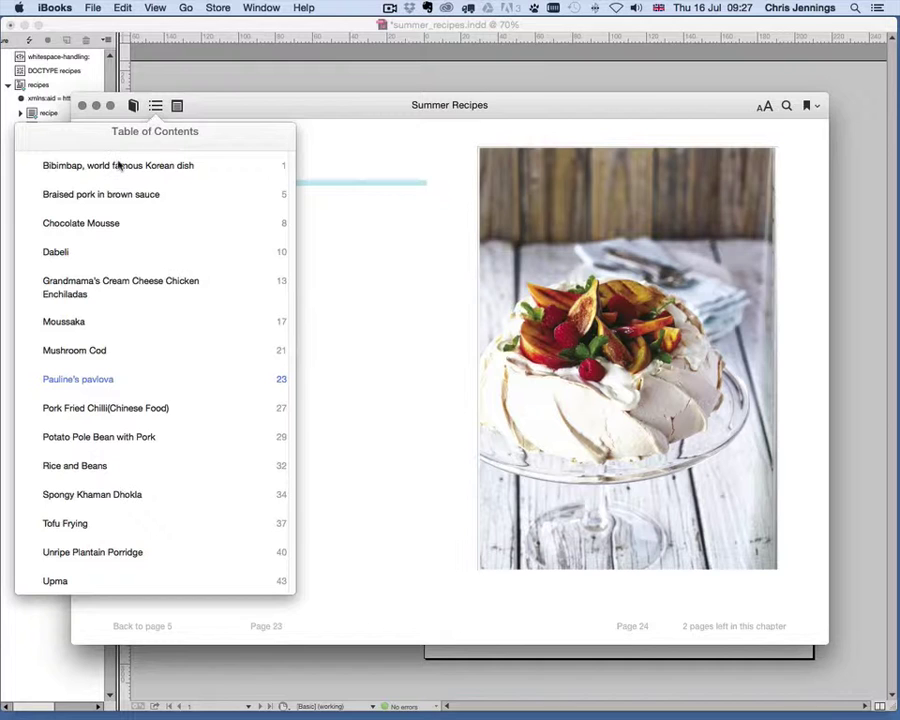
left_click(78, 582)
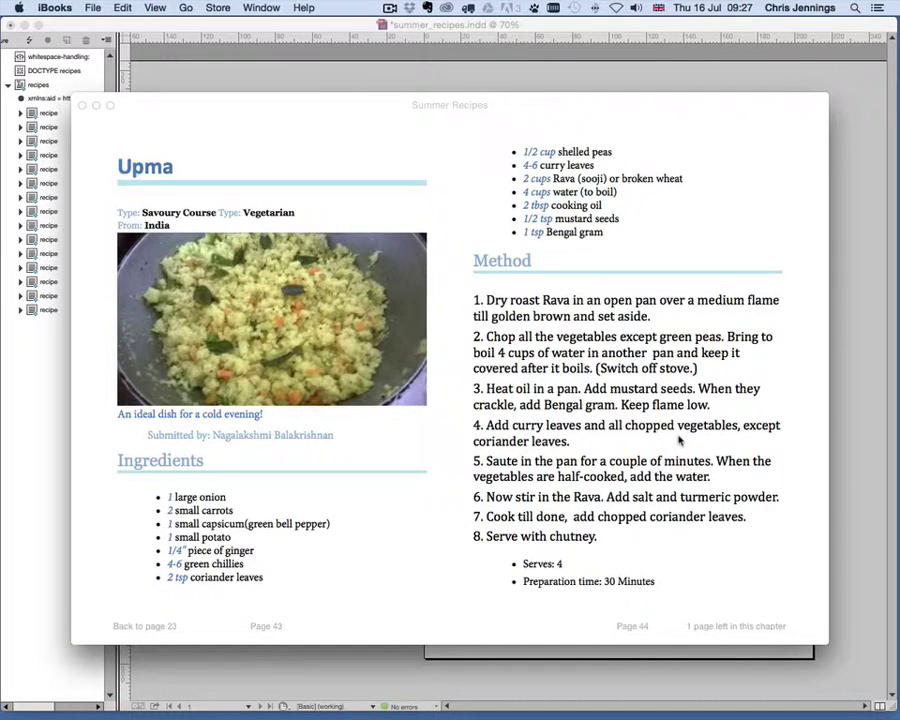
mouse_move(355, 90)
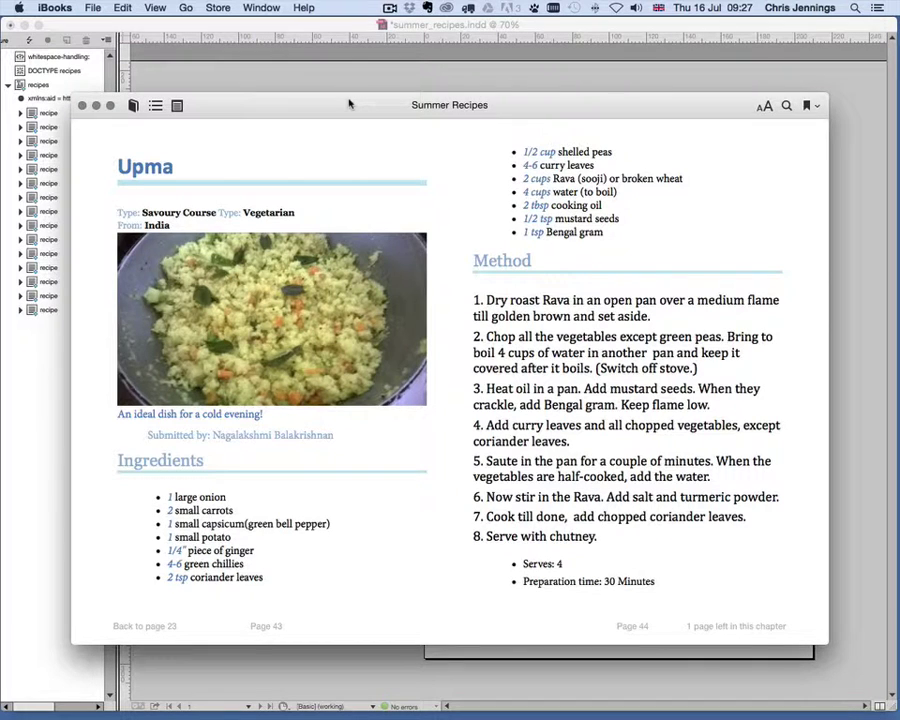